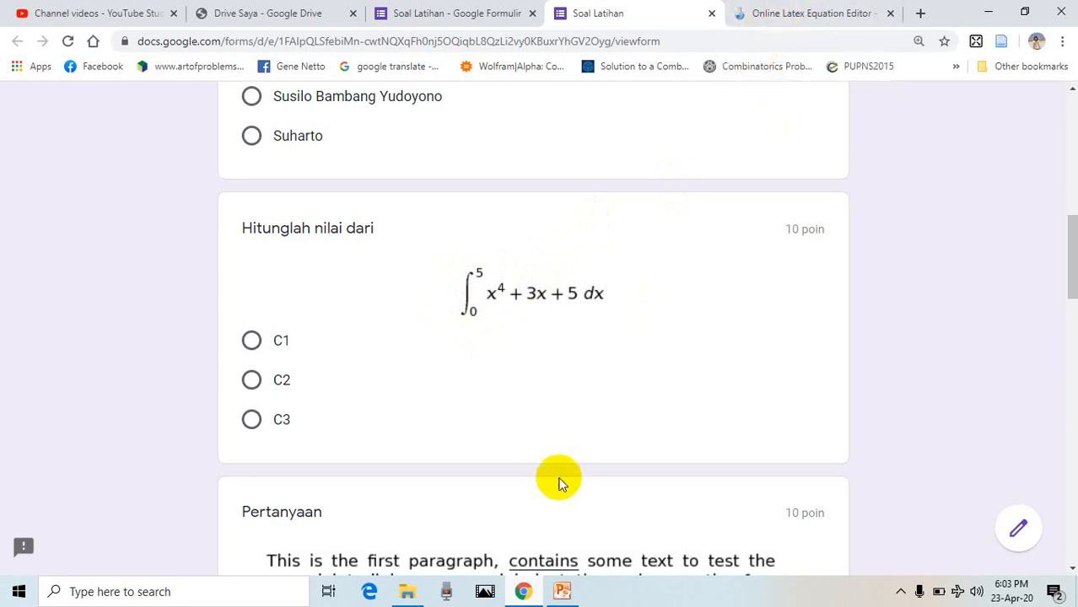
Step: Open the Online Latex Equation Editor page and look over its introduction and the equation code box
{"action": "left_click", "coordinate": [563, 592]}
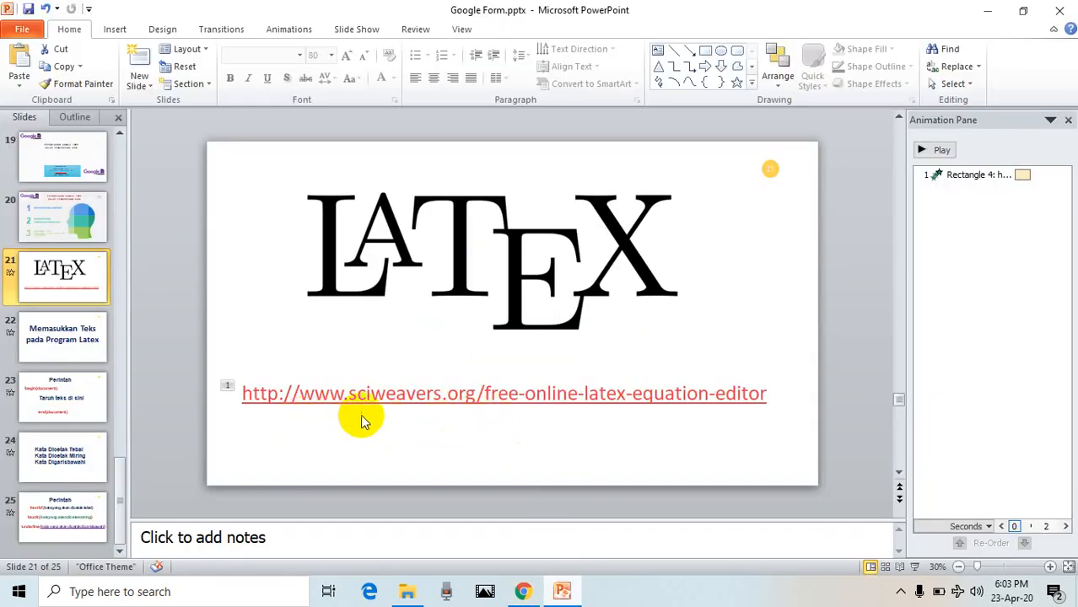
{"action": "left_click", "coordinate": [523, 591]}
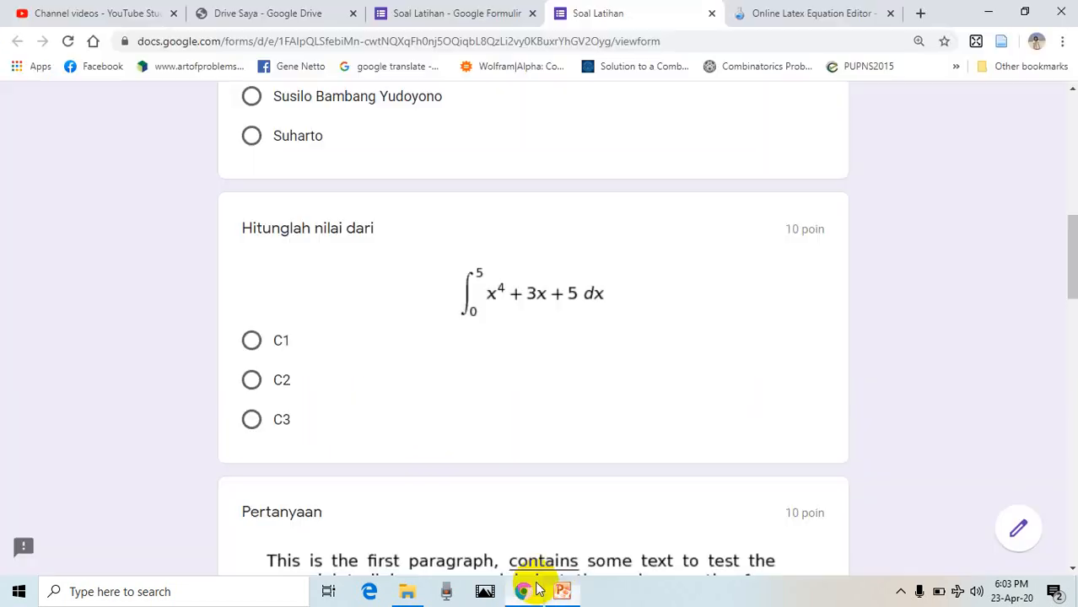
{"action": "left_click", "coordinate": [806, 12]}
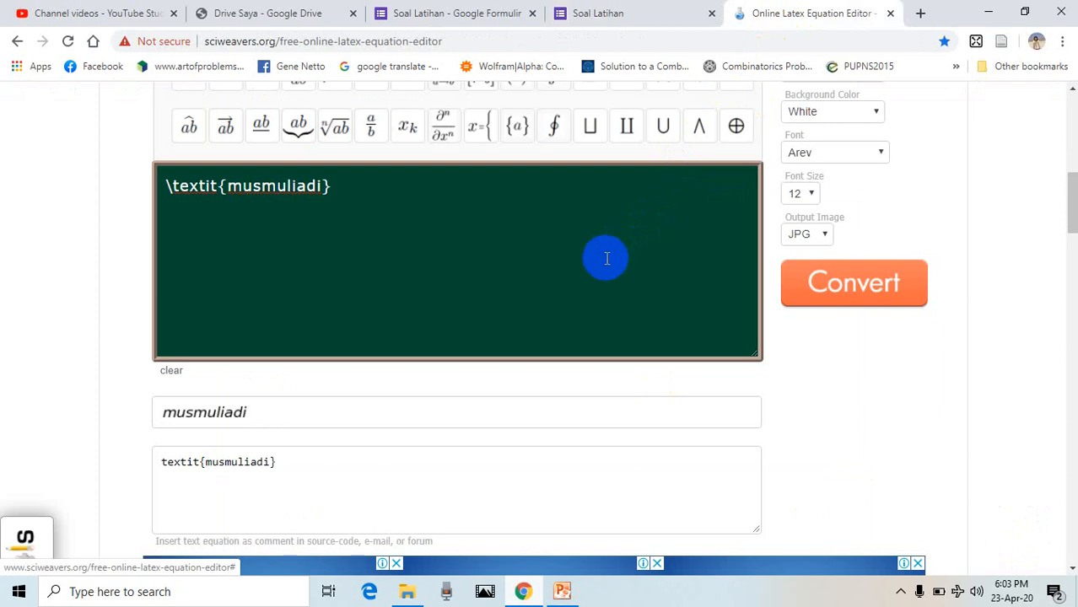
{"action": "scroll", "coordinate": [537, 263], "scroll_direction": "up", "scroll_amount": 5}
{"action": "scroll", "coordinate": [536, 262], "scroll_direction": "up", "scroll_amount": 3}
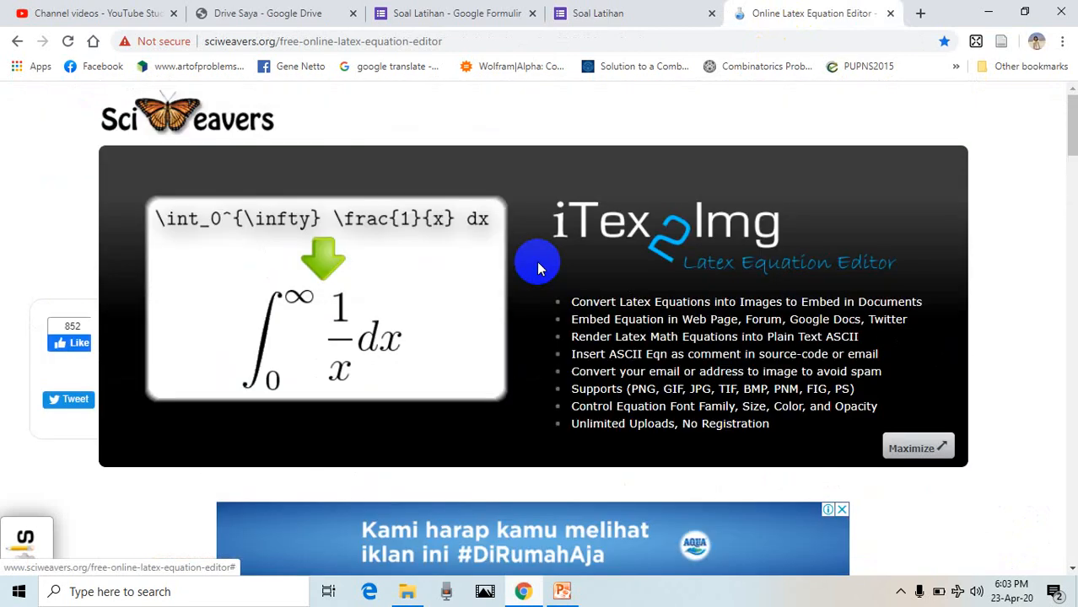
{"action": "scroll", "coordinate": [557, 278], "scroll_direction": "down", "scroll_amount": 1}
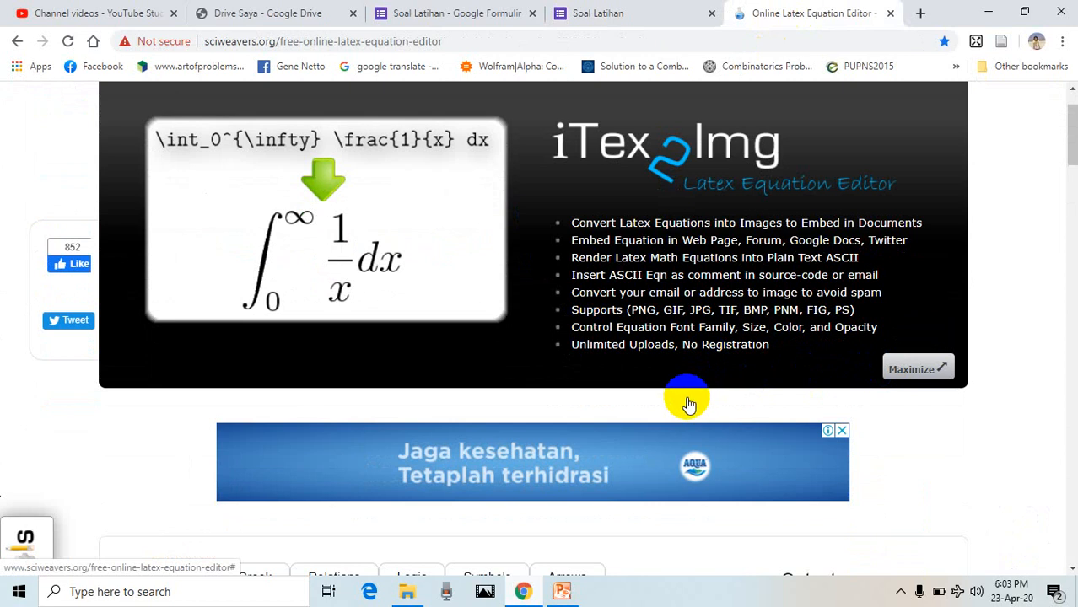
{"action": "scroll", "coordinate": [689, 405], "scroll_direction": "down", "scroll_amount": 9}
{"action": "scroll", "coordinate": [620, 368], "scroll_direction": "up", "scroll_amount": 2}
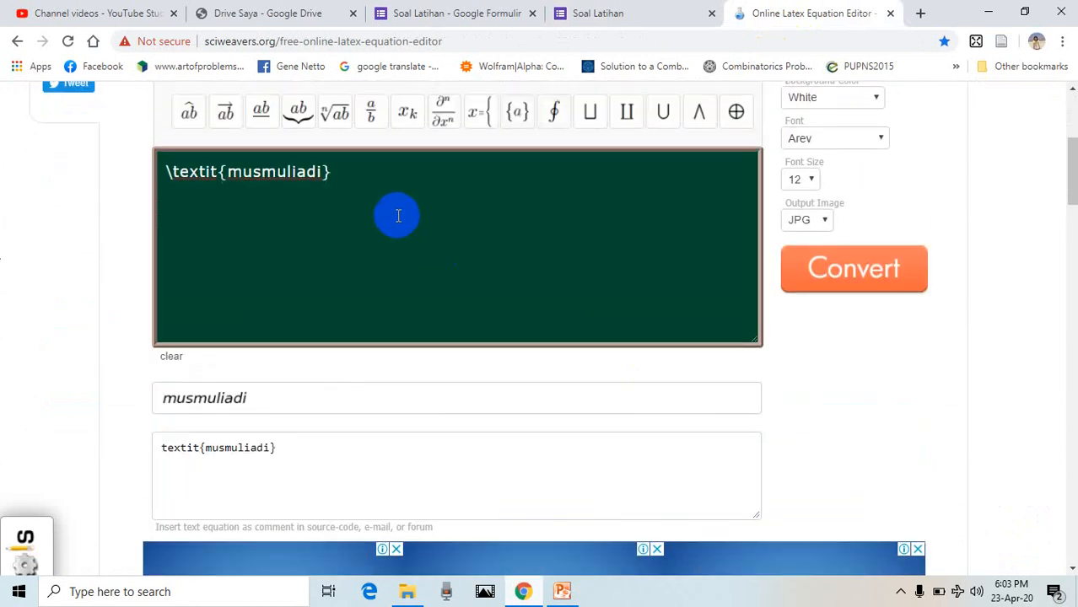
Step: Delete the existing italic-text command from the equation code box
{"action": "left_click", "coordinate": [380, 197]}
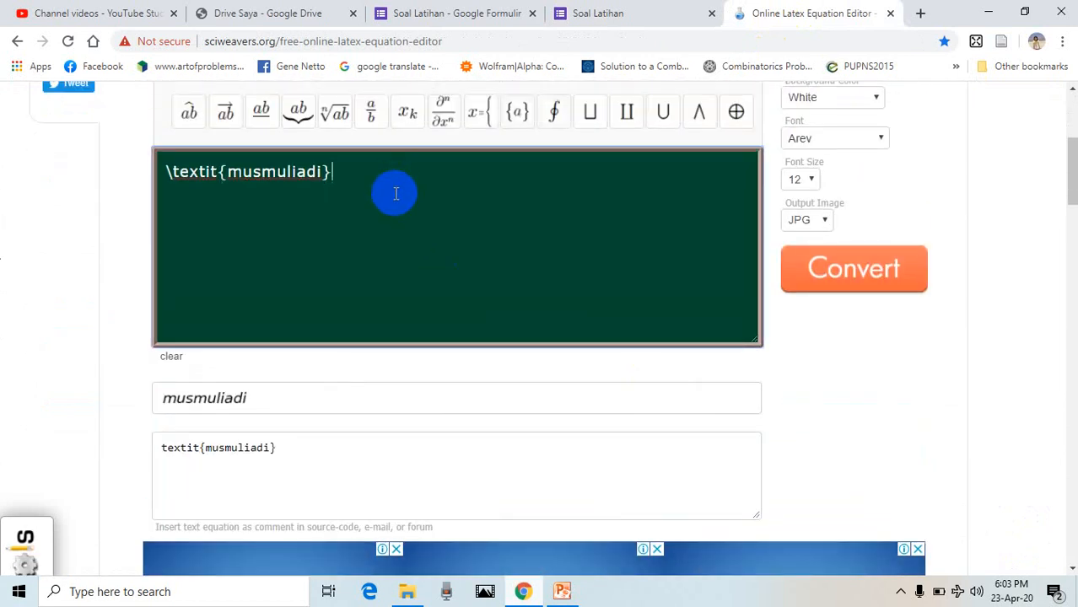
{"action": "scroll", "coordinate": [380, 233], "scroll_direction": "up", "scroll_amount": 2}
{"action": "scroll", "coordinate": [385, 272], "scroll_direction": "down", "scroll_amount": 1}
{"action": "left_click_drag", "start_coordinate": [344, 248], "coordinate": [156, 250]}
{"action": "key", "text": "BackSpace"}
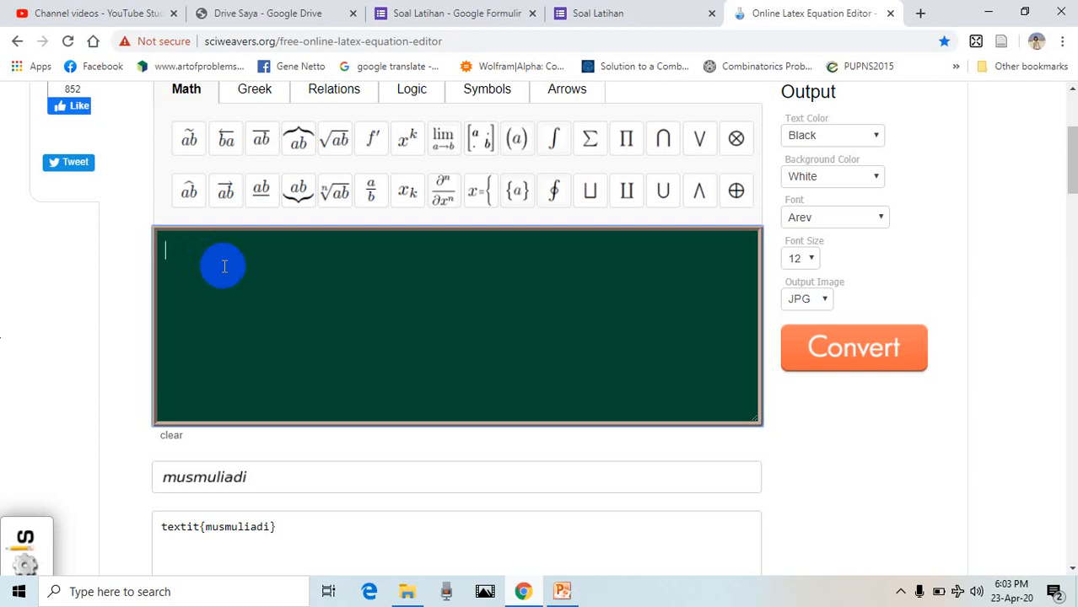
Step: Write the equation x^{2} + 2x-3=0 in the code box, using the exponent template for the squared term
{"action": "left_click", "coordinate": [404, 138]}
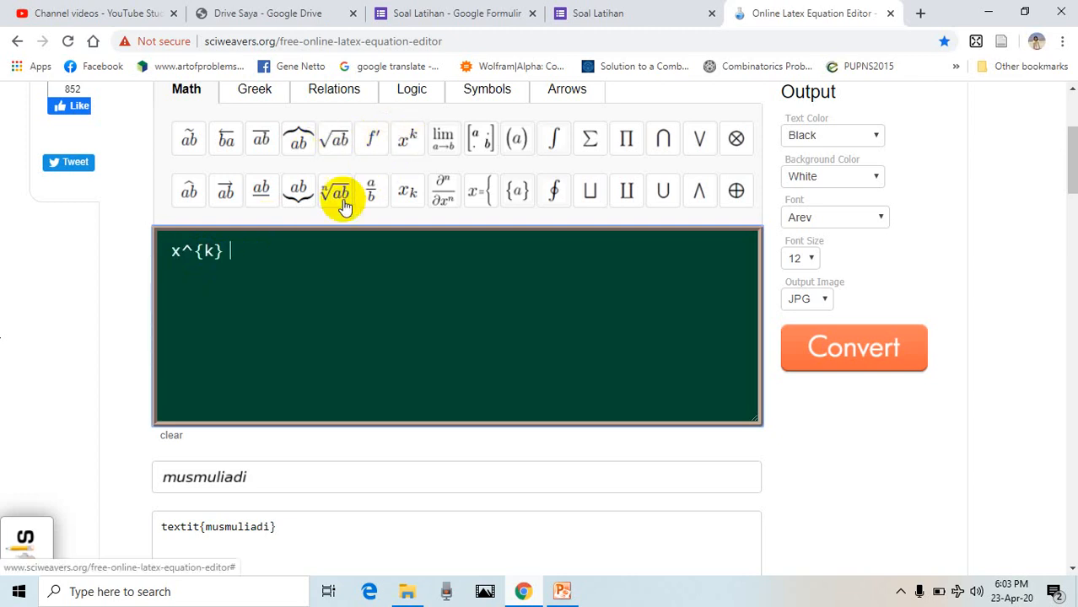
{"action": "left_click", "coordinate": [210, 254]}
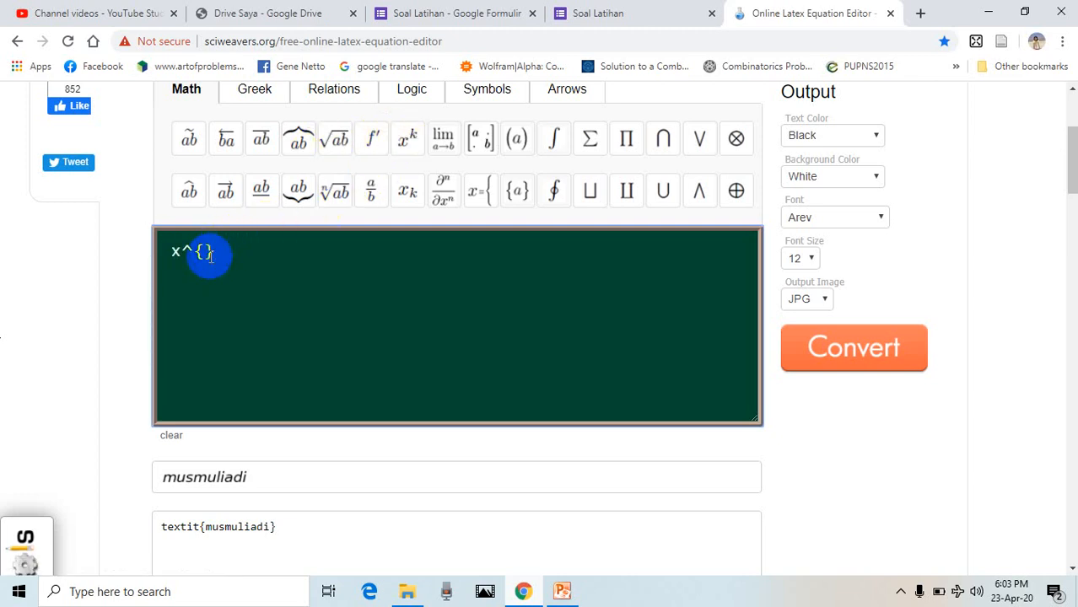
{"action": "type", "text": "2"}
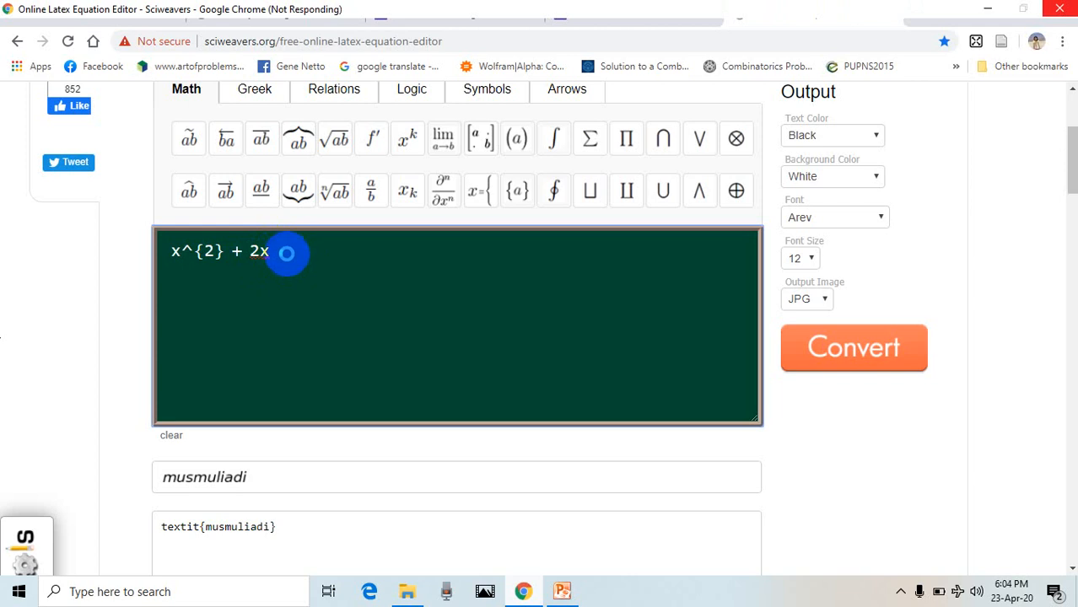
{"action": "left_click", "coordinate": [525, 598]}
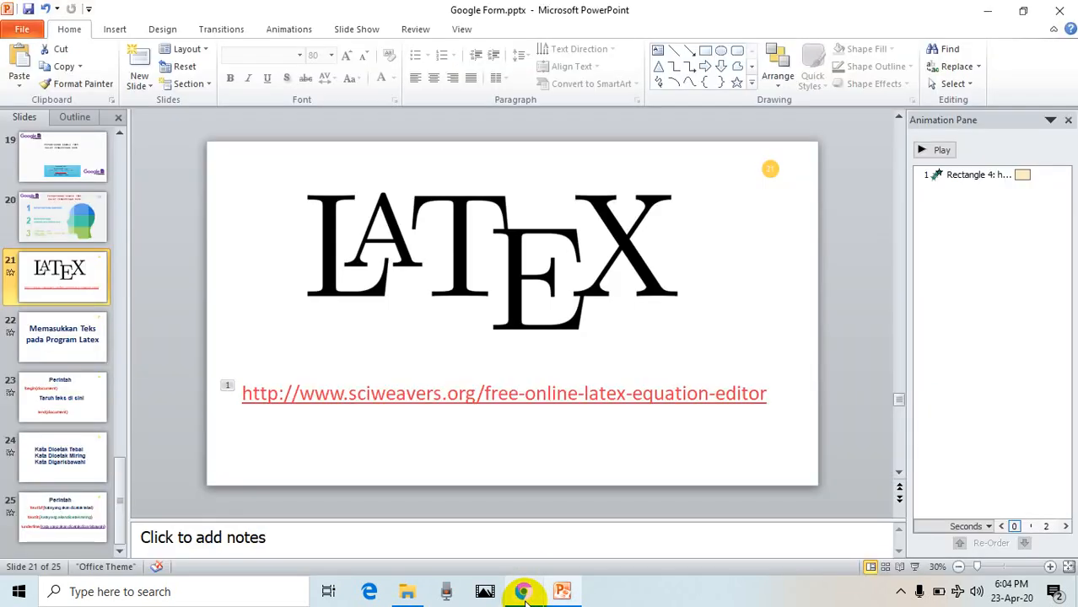
{"action": "left_click", "coordinate": [523, 593]}
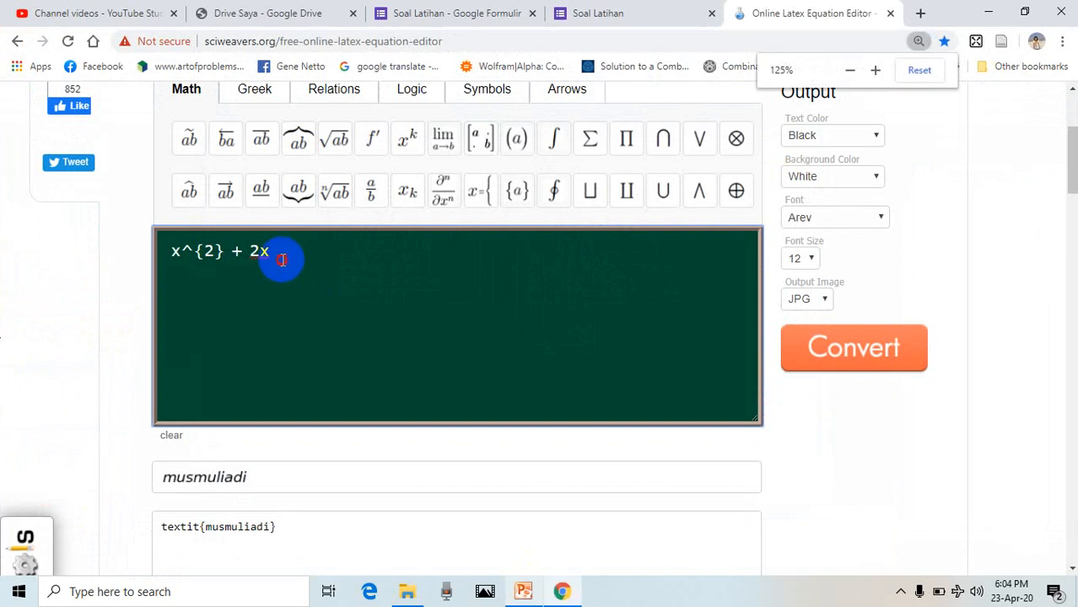
{"action": "type", "text": "+"}
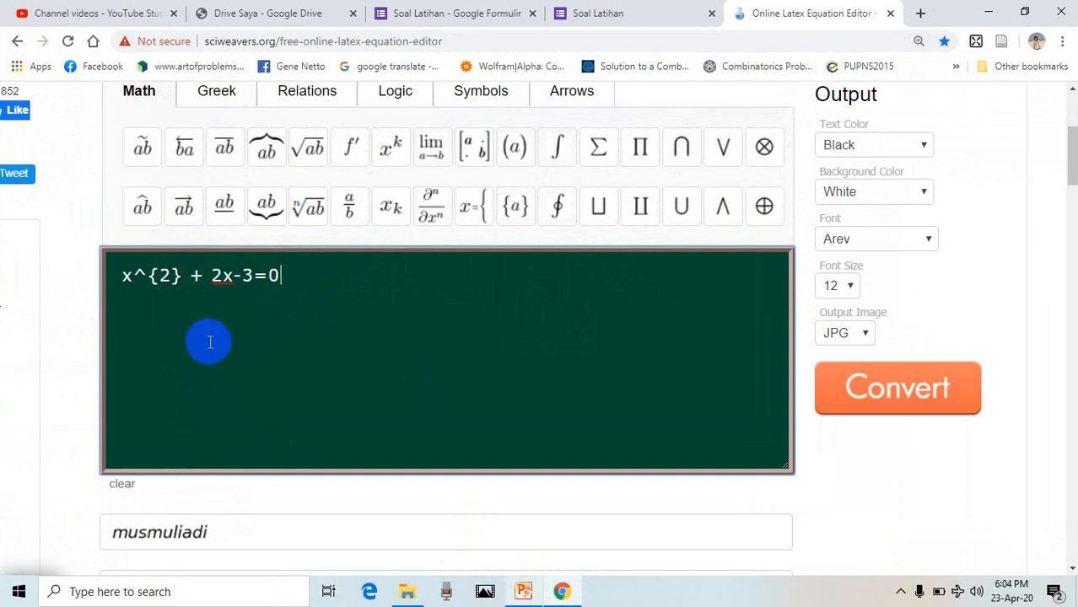
Step: Convert the equation into a black-on-white JPG image in Arev font at size 12, repeating the conversion
{"action": "scroll", "coordinate": [210, 341], "scroll_direction": "down", "scroll_amount": 1}
{"action": "scroll", "coordinate": [210, 341], "scroll_direction": "up", "scroll_amount": 1}
{"action": "left_click", "coordinate": [856, 388]}
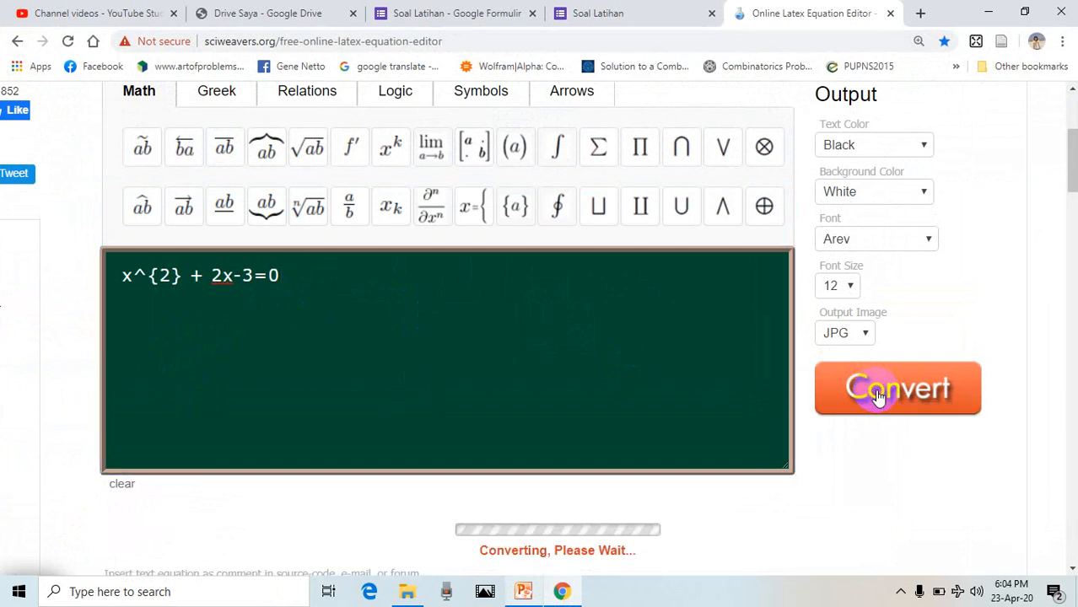
{"action": "scroll", "coordinate": [304, 406], "scroll_direction": "down", "scroll_amount": 1}
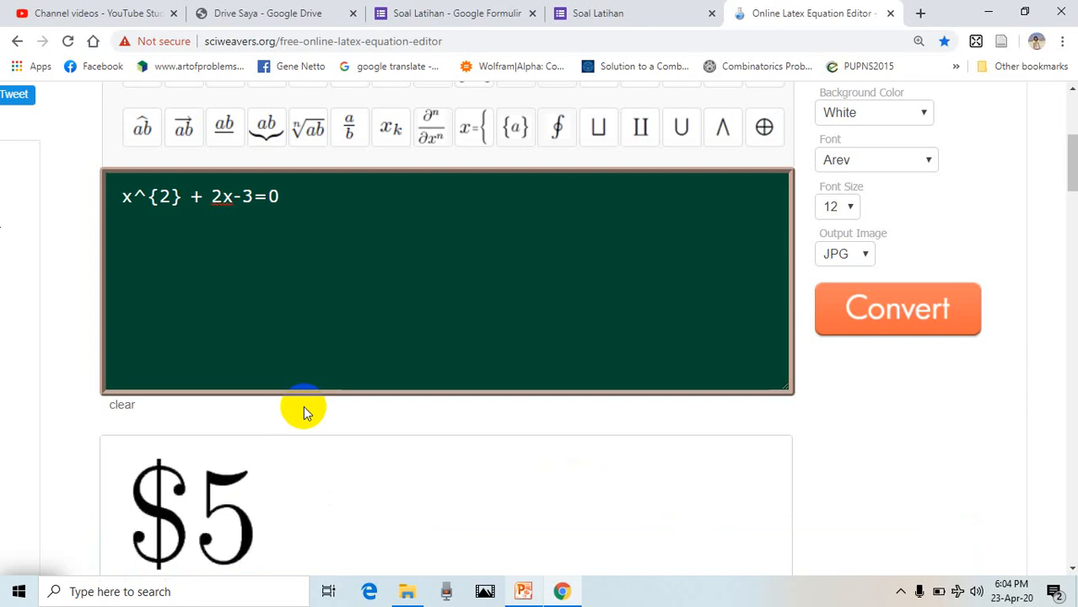
{"action": "scroll", "coordinate": [303, 406], "scroll_direction": "down", "scroll_amount": 2}
{"action": "scroll", "coordinate": [298, 407], "scroll_direction": "up", "scroll_amount": 1}
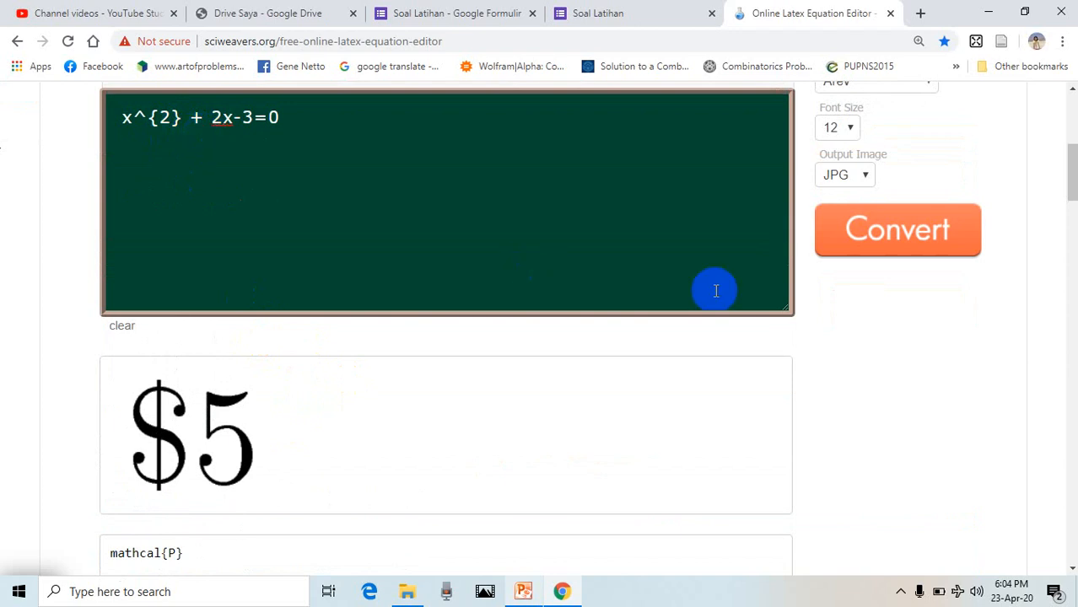
{"action": "left_click", "coordinate": [875, 242]}
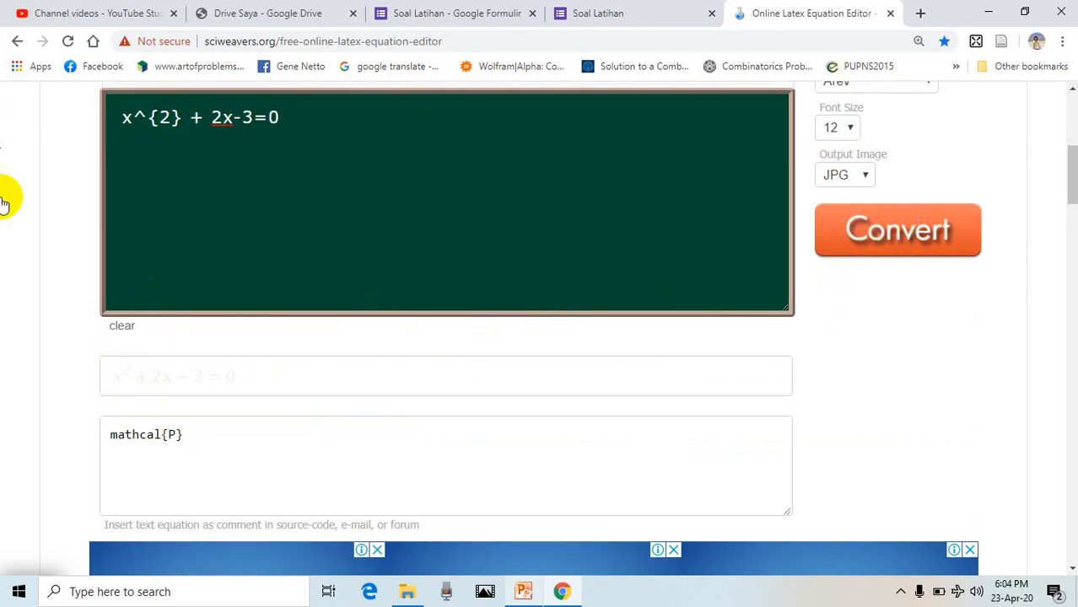
{"action": "left_click", "coordinate": [862, 230]}
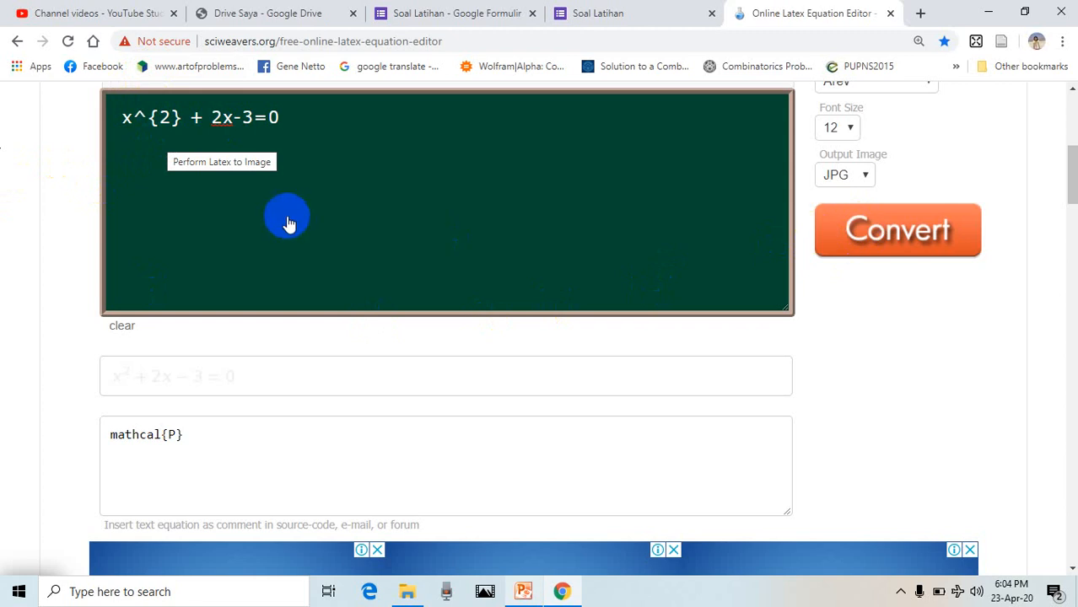
{"action": "left_click", "coordinate": [879, 234]}
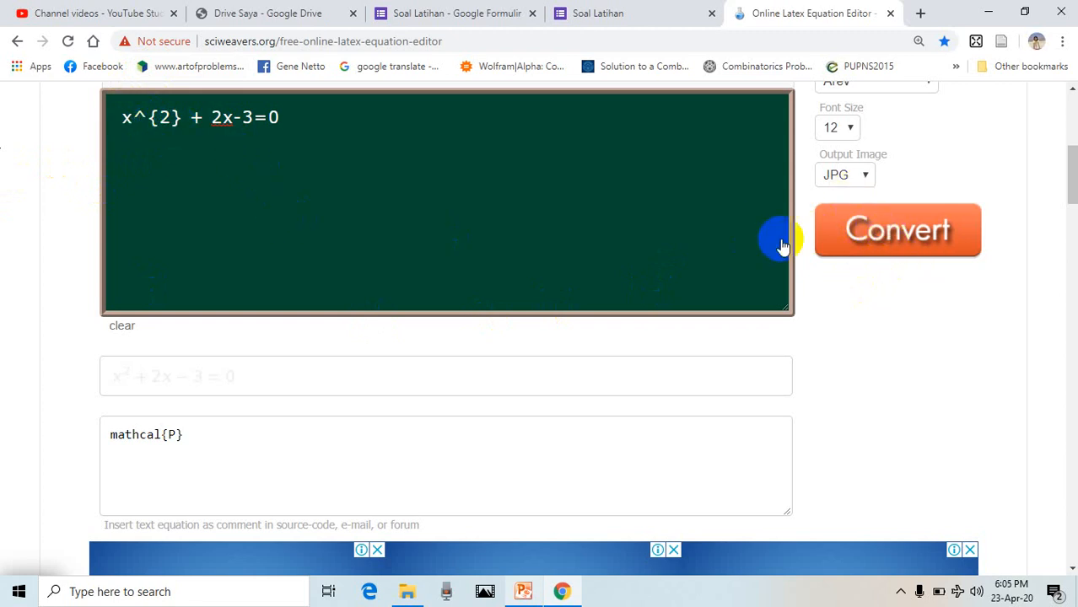
Step: Look through the first questions of the Soal Latihan form in its editor
{"action": "left_click", "coordinate": [454, 18]}
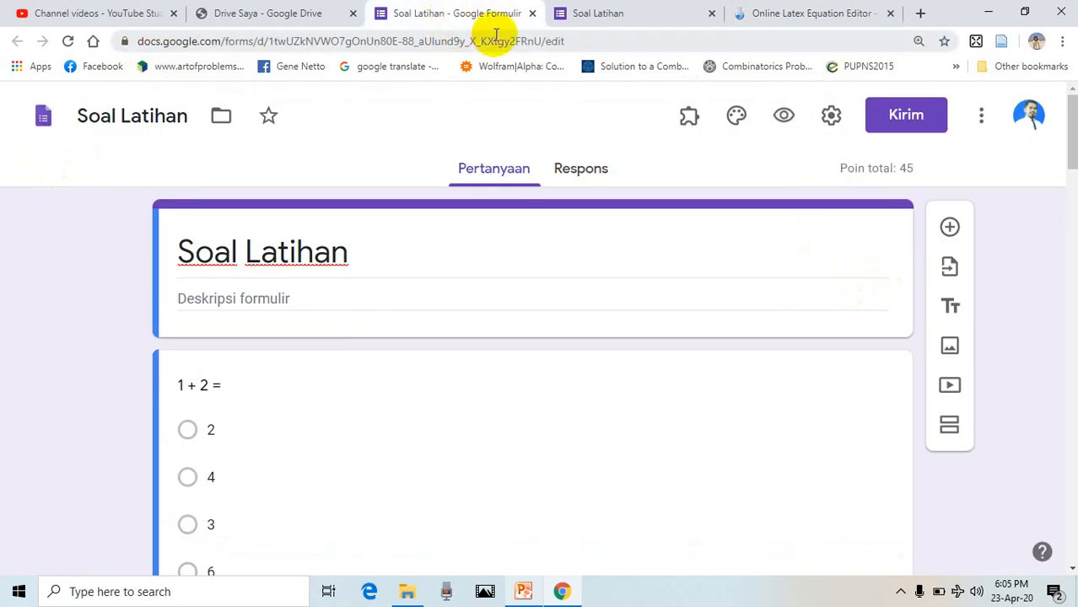
{"action": "scroll", "coordinate": [588, 273], "scroll_direction": "down", "scroll_amount": 3}
{"action": "scroll", "coordinate": [589, 273], "scroll_direction": "down", "scroll_amount": 5}
{"action": "scroll", "coordinate": [510, 270], "scroll_direction": "up", "scroll_amount": 4}
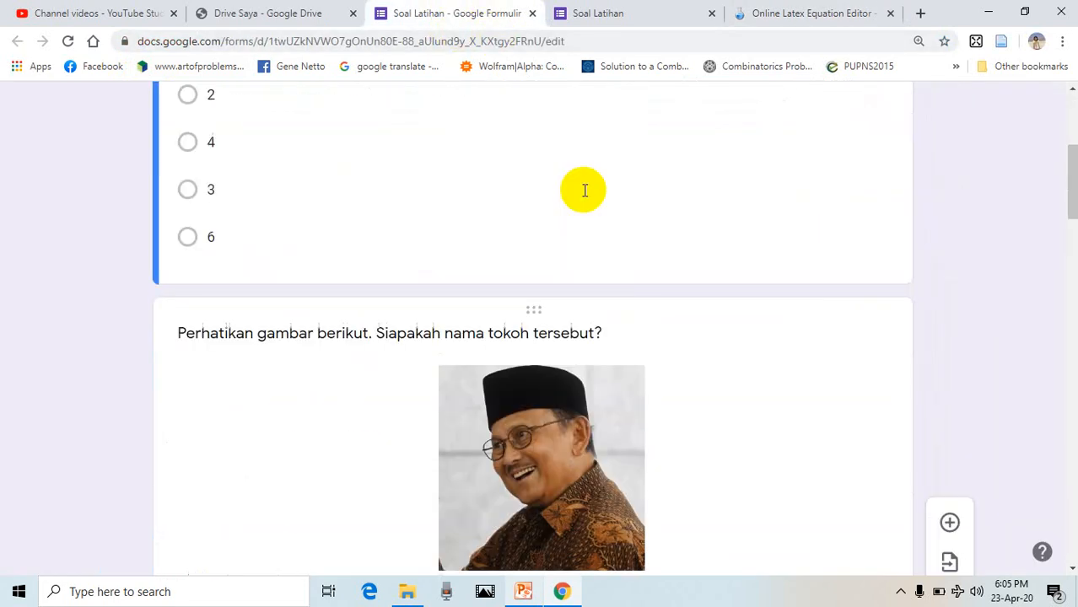
{"action": "scroll", "coordinate": [565, 168], "scroll_direction": "up", "scroll_amount": 3}
Step: Return to the equation editor and compare the equation code with the converted image
{"action": "left_click", "coordinate": [777, 12]}
{"action": "left_click", "coordinate": [289, 110]}
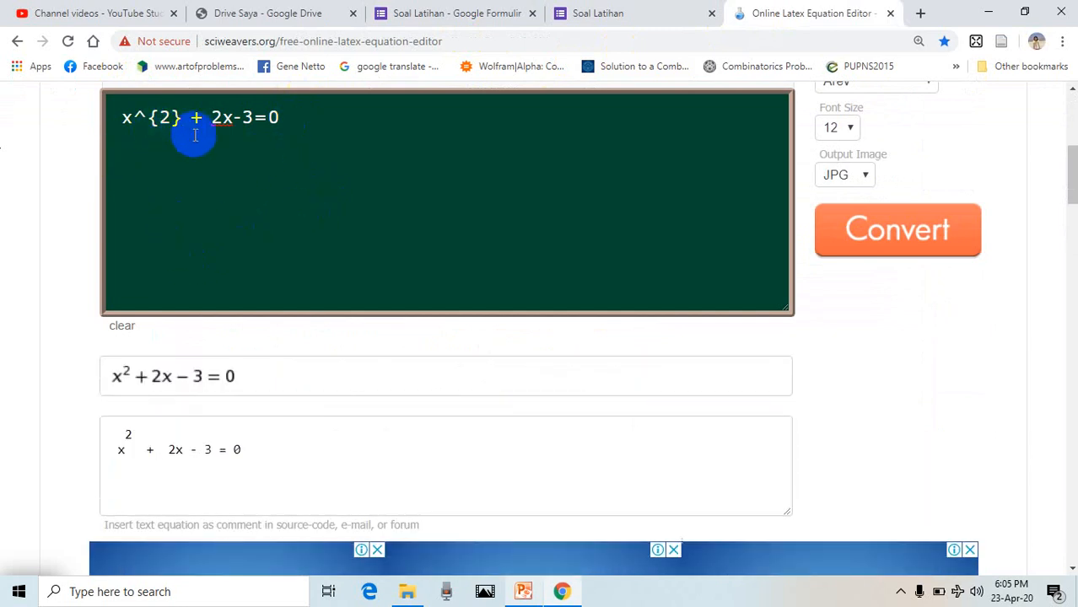
{"action": "left_click_drag", "start_coordinate": [239, 127], "coordinate": [264, 131]}
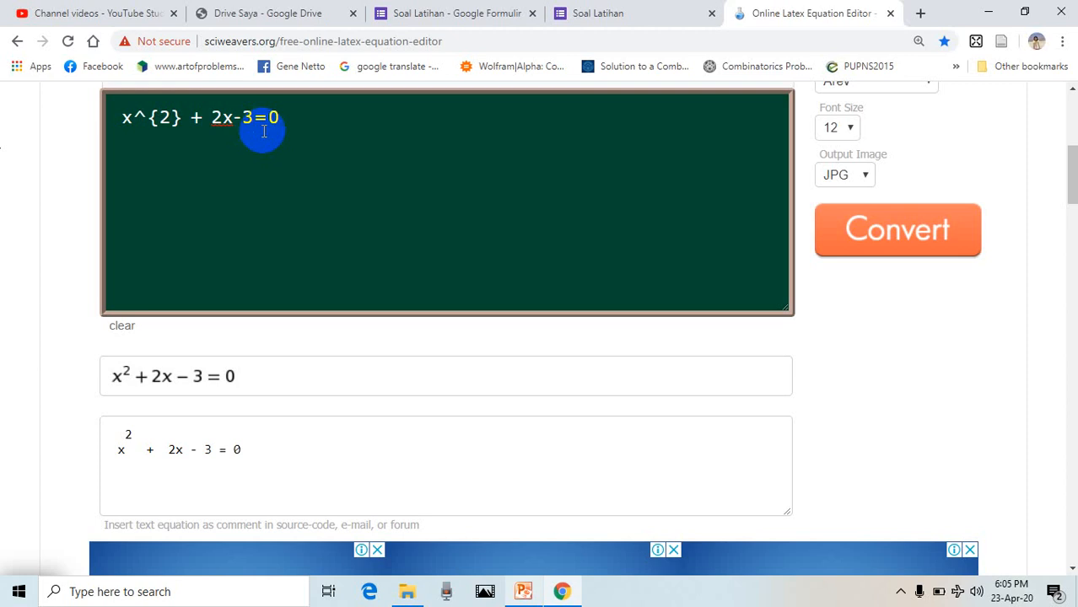
{"action": "left_click", "coordinate": [312, 112]}
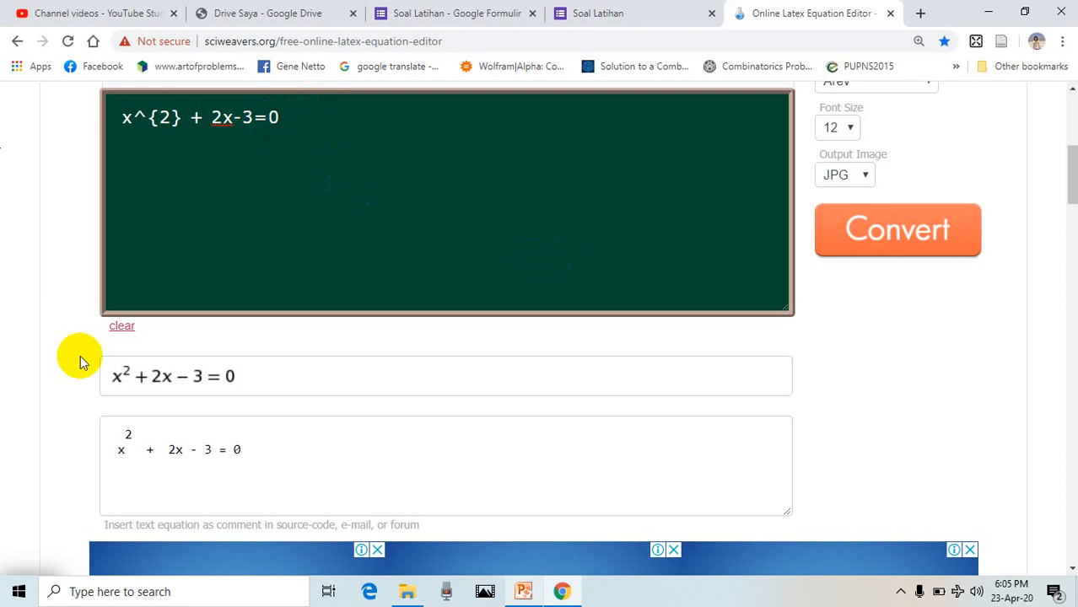
{"action": "key", "text": "Print"}
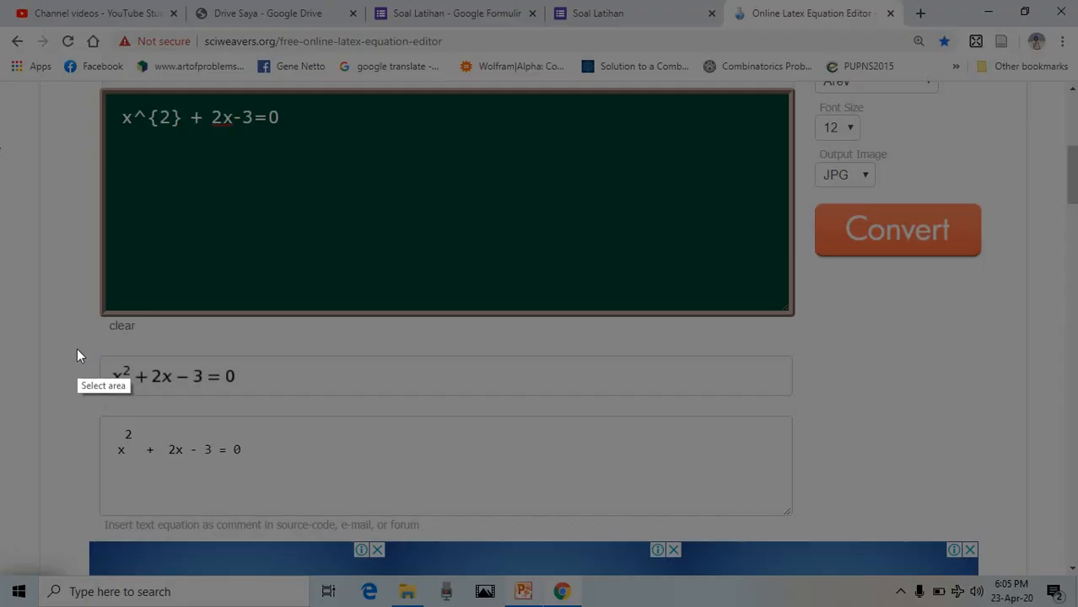
{"action": "left_click_drag", "start_coordinate": [77, 349], "coordinate": [294, 403]}
{"action": "left_click_drag", "start_coordinate": [409, 406], "coordinate": [574, 407]}
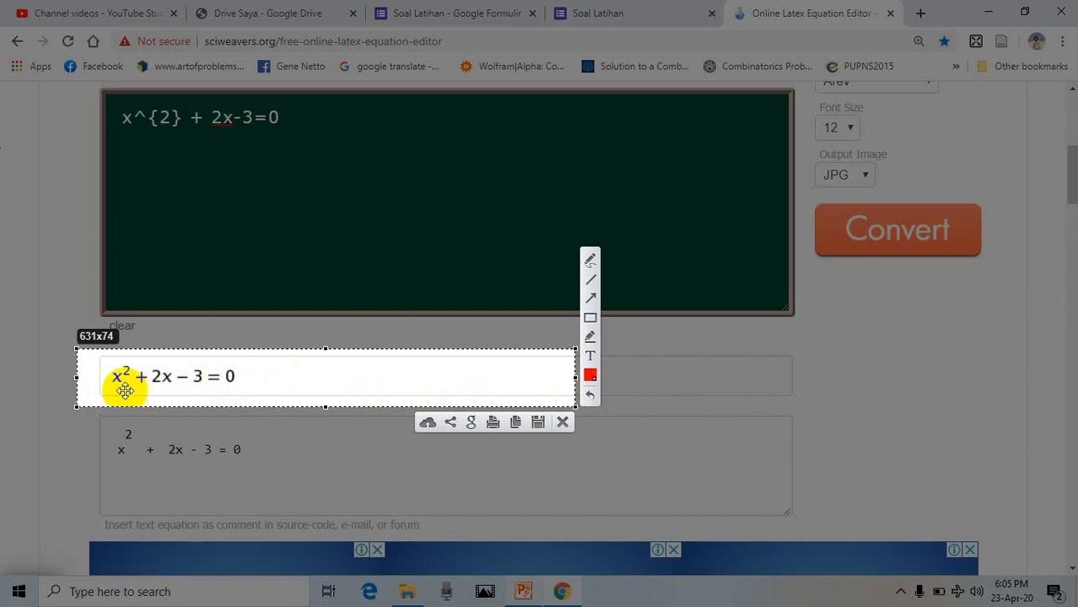
{"action": "left_click", "coordinate": [589, 317]}
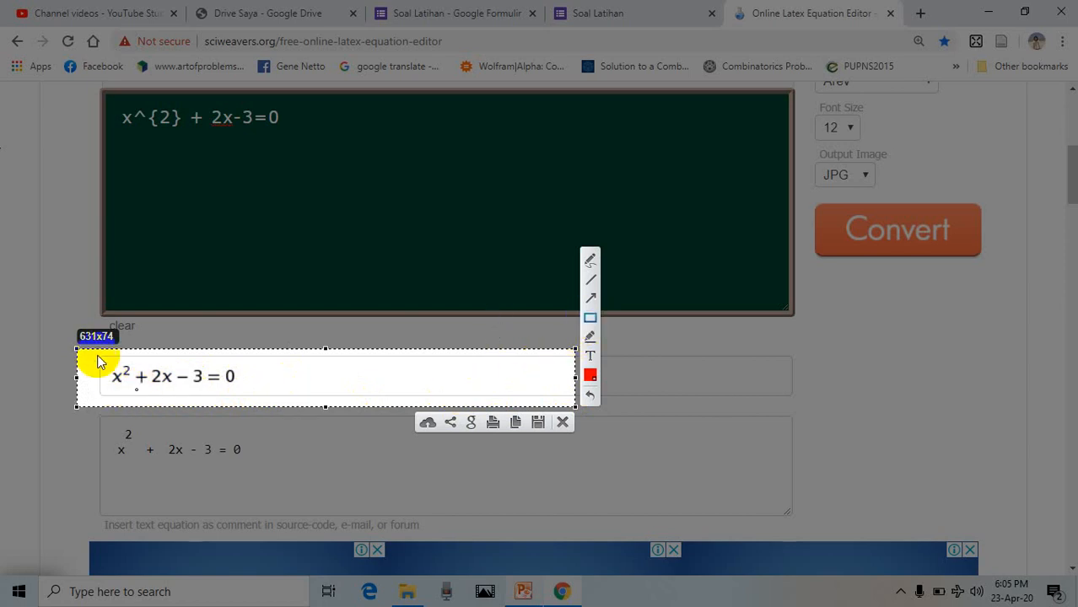
{"action": "left_click_drag", "start_coordinate": [96, 353], "coordinate": [257, 405]}
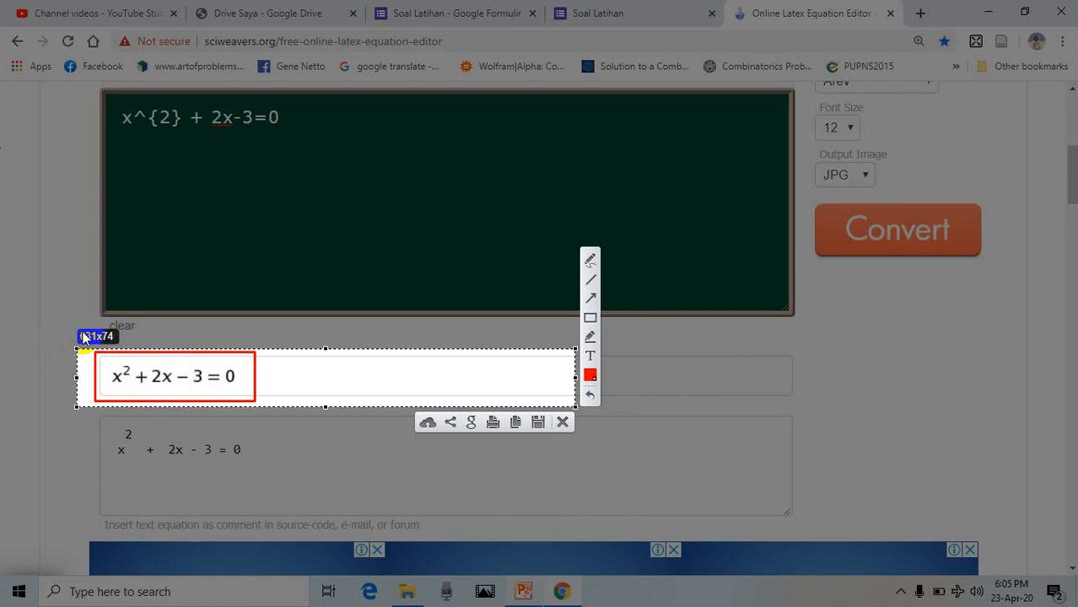
{"action": "key", "text": "Escape"}
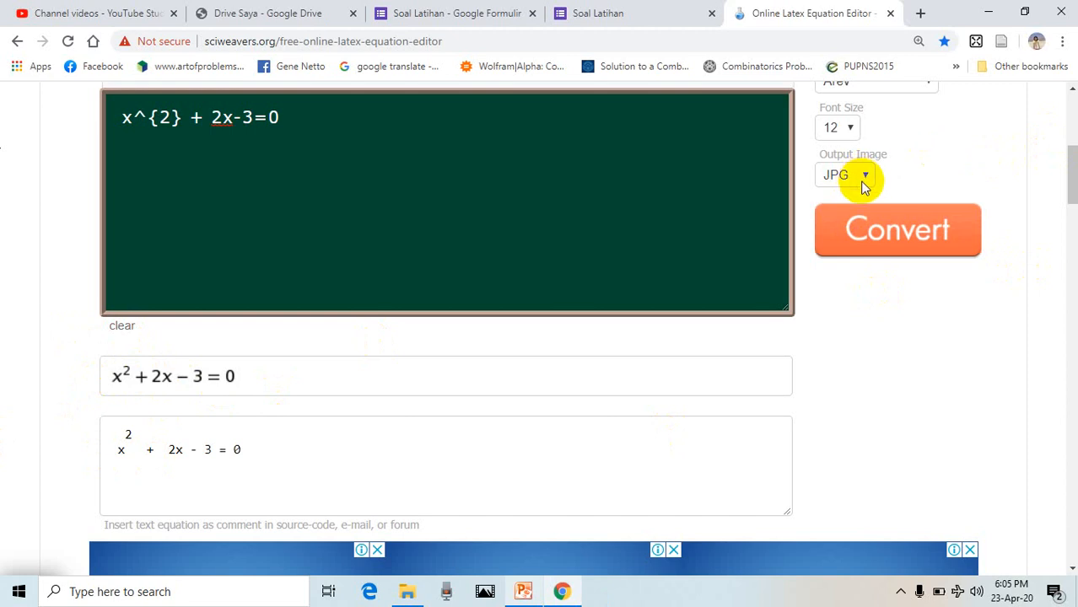
Step: Look over the last questions in the respondent view of the Soal Latihan form
{"action": "left_click", "coordinate": [624, 14]}
{"action": "scroll", "coordinate": [437, 359], "scroll_direction": "down", "scroll_amount": 20}
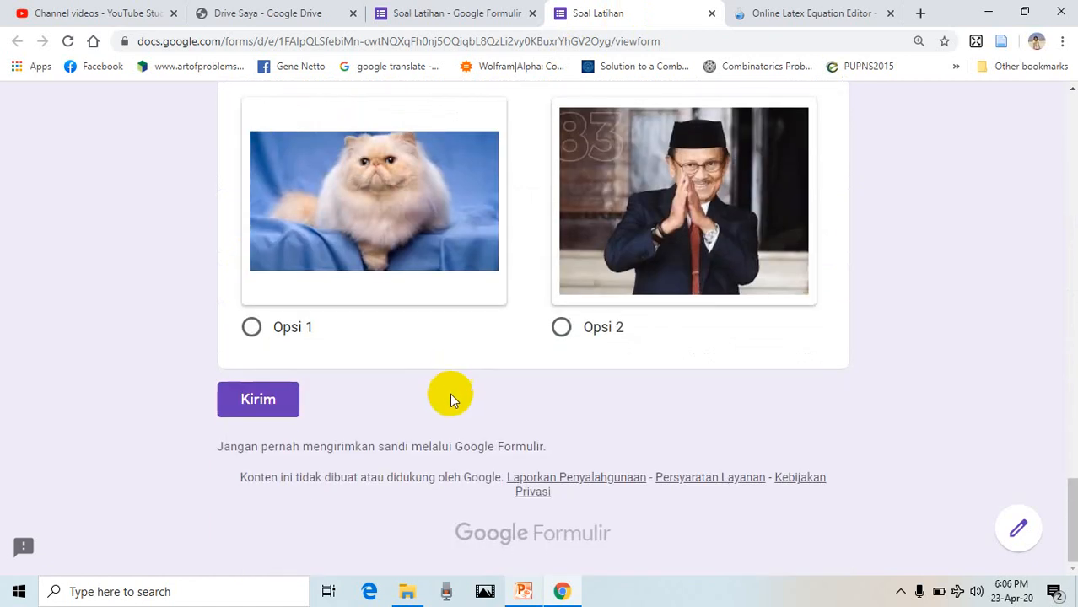
{"action": "scroll", "coordinate": [348, 415], "scroll_direction": "up", "scroll_amount": 5}
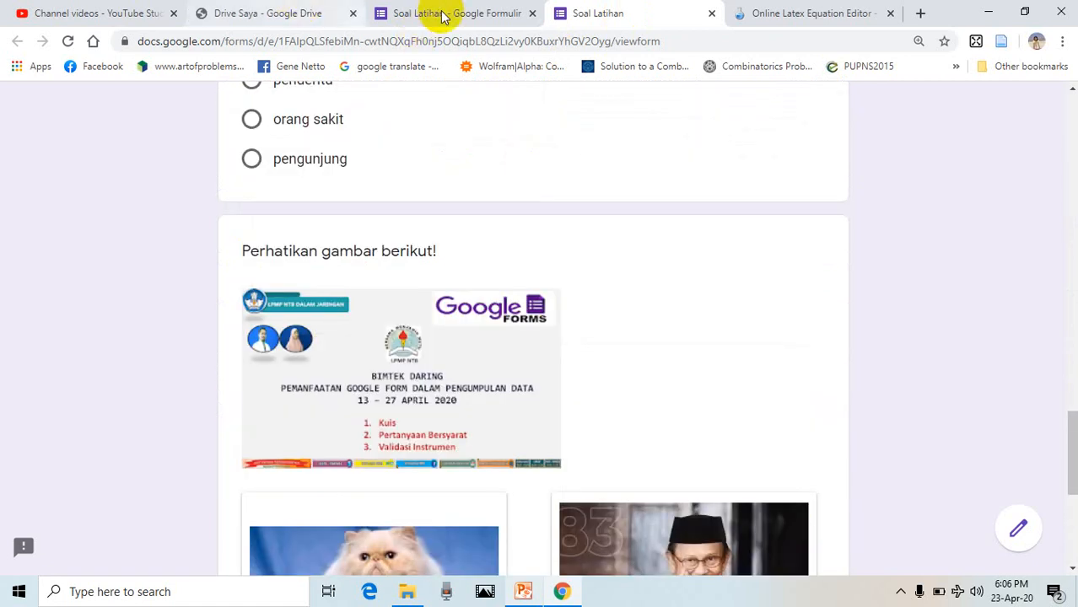
Step: Switch to the Soal Latihan form editor and add a new question below the "Perhatikan gambar berikut!" picture question
{"action": "left_click", "coordinate": [441, 15]}
{"action": "scroll", "coordinate": [381, 435], "scroll_direction": "down", "scroll_amount": 20}
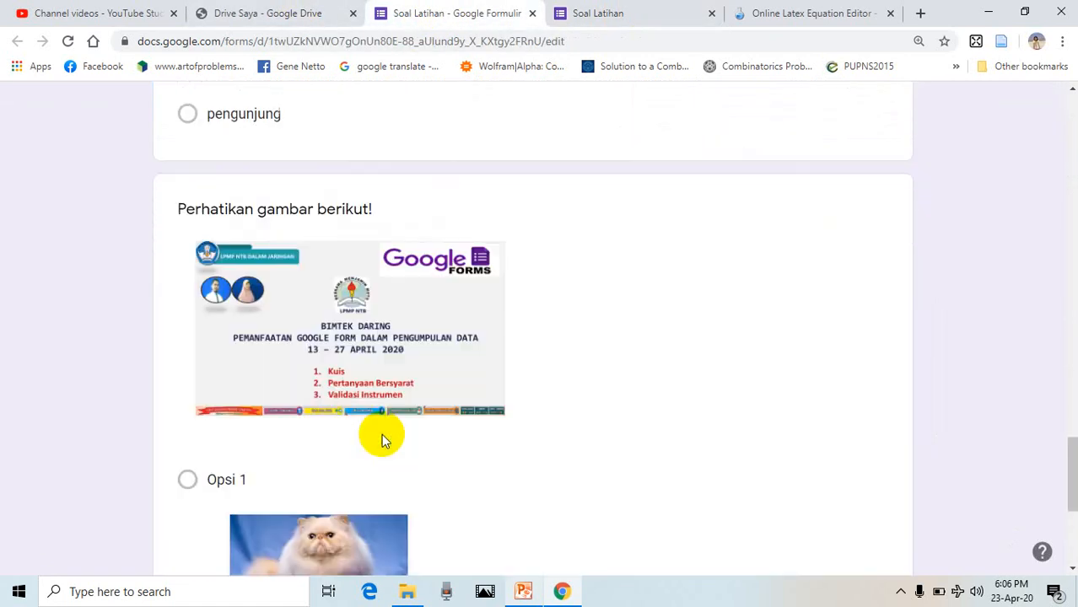
{"action": "scroll", "coordinate": [308, 234], "scroll_direction": "up", "scroll_amount": 4}
{"action": "scroll", "coordinate": [331, 275], "scroll_direction": "down", "scroll_amount": 4}
{"action": "scroll", "coordinate": [322, 223], "scroll_direction": "up", "scroll_amount": 1}
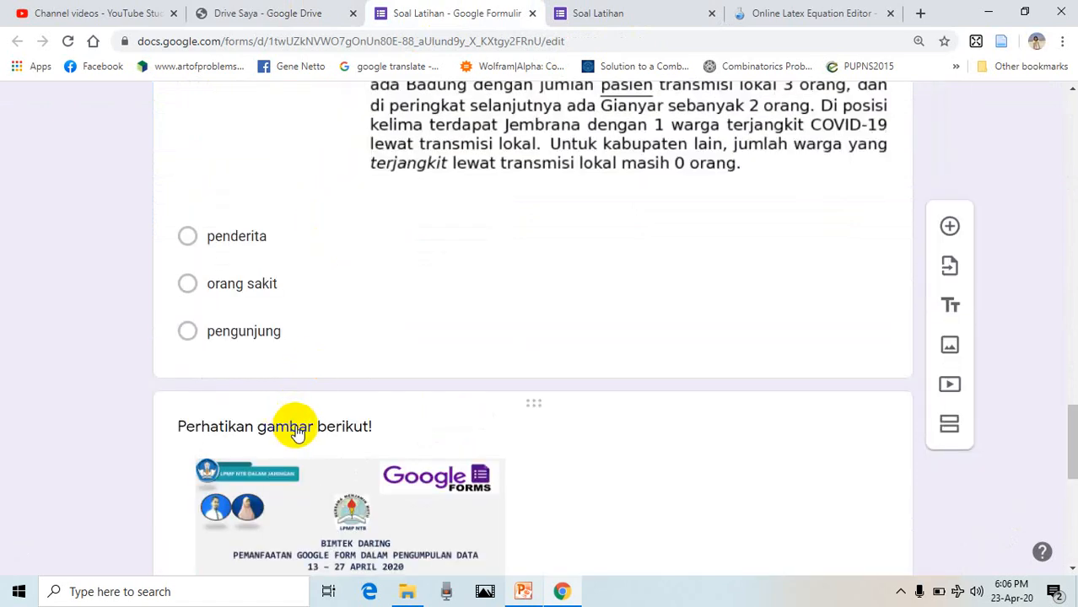
{"action": "left_click", "coordinate": [287, 426]}
{"action": "scroll", "coordinate": [640, 396], "scroll_direction": "down", "scroll_amount": 5}
{"action": "scroll", "coordinate": [951, 299], "scroll_direction": "up", "scroll_amount": 3}
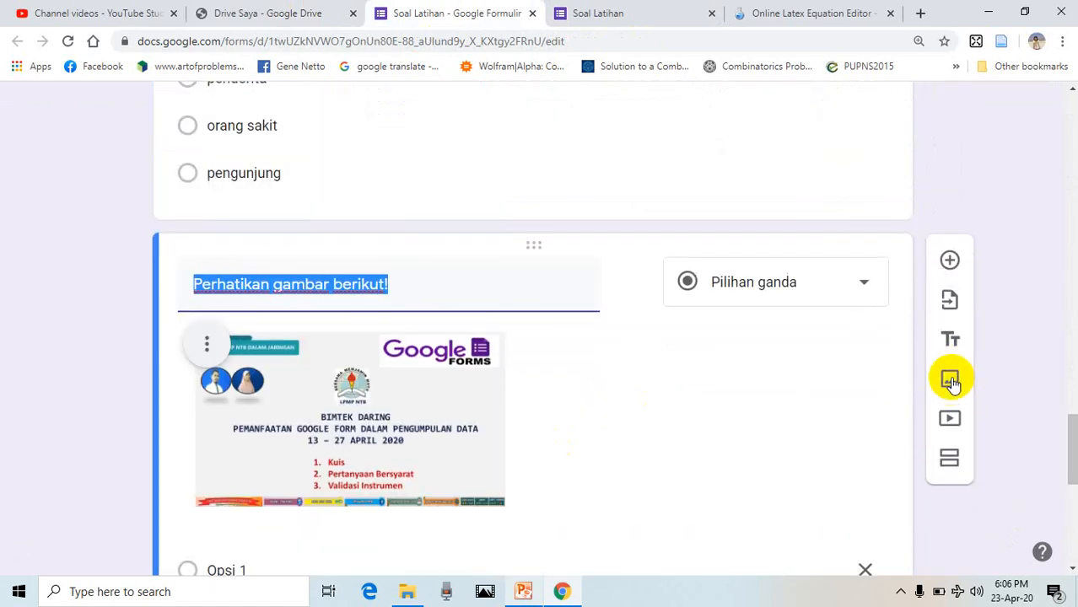
{"action": "scroll", "coordinate": [311, 375], "scroll_direction": "down", "scroll_amount": 6}
{"action": "scroll", "coordinate": [320, 372], "scroll_direction": "up", "scroll_amount": 5}
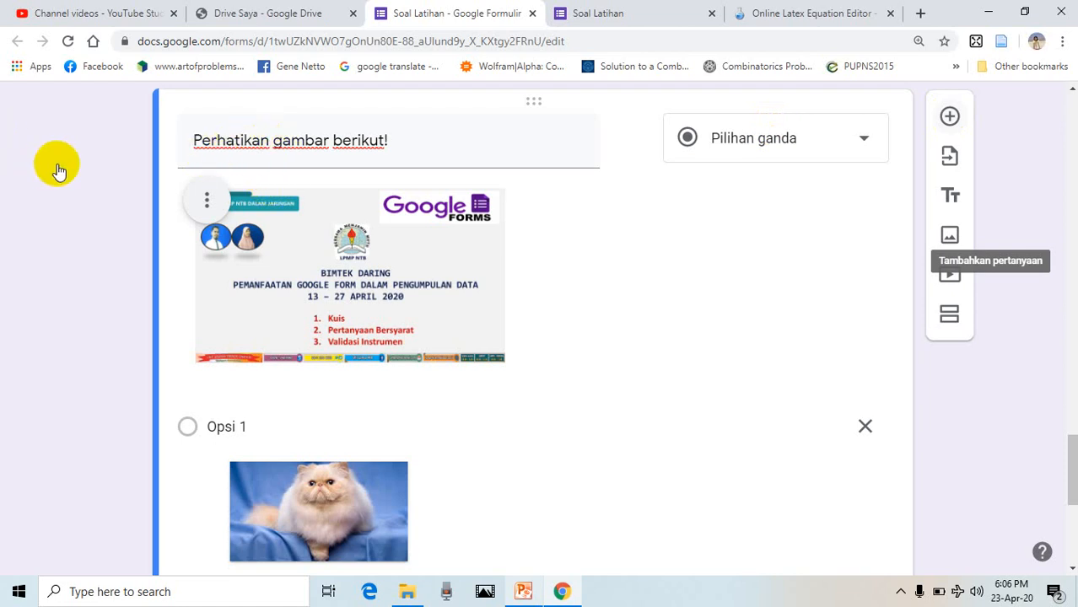
Step: Check the picture question and the area below it for the added question, comparing with the respondent view
{"action": "scroll", "coordinate": [460, 207], "scroll_direction": "up", "scroll_amount": 3}
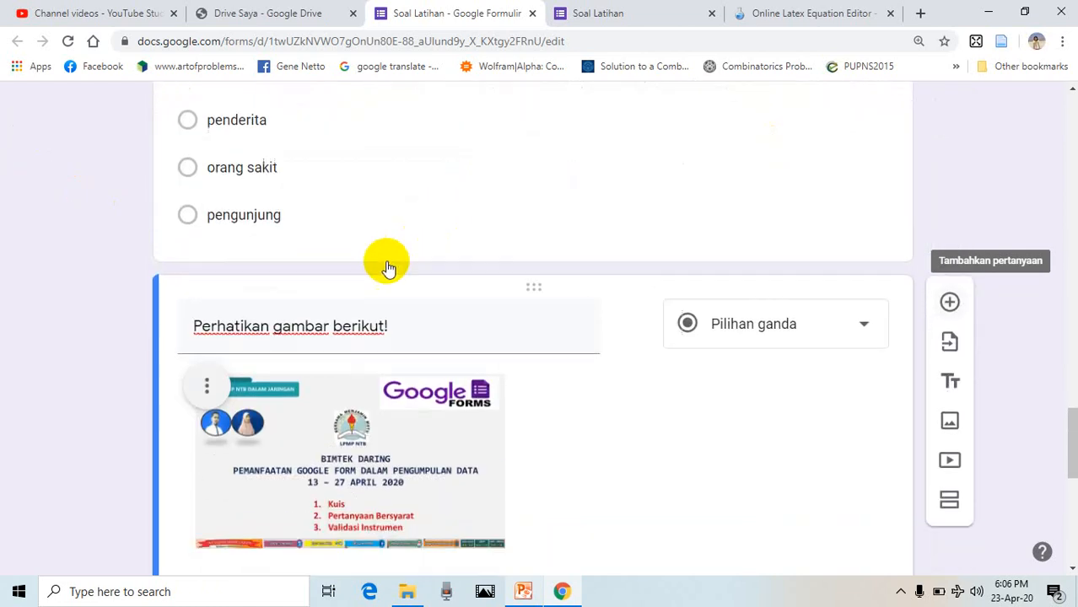
{"action": "scroll", "coordinate": [371, 278], "scroll_direction": "down", "scroll_amount": 1}
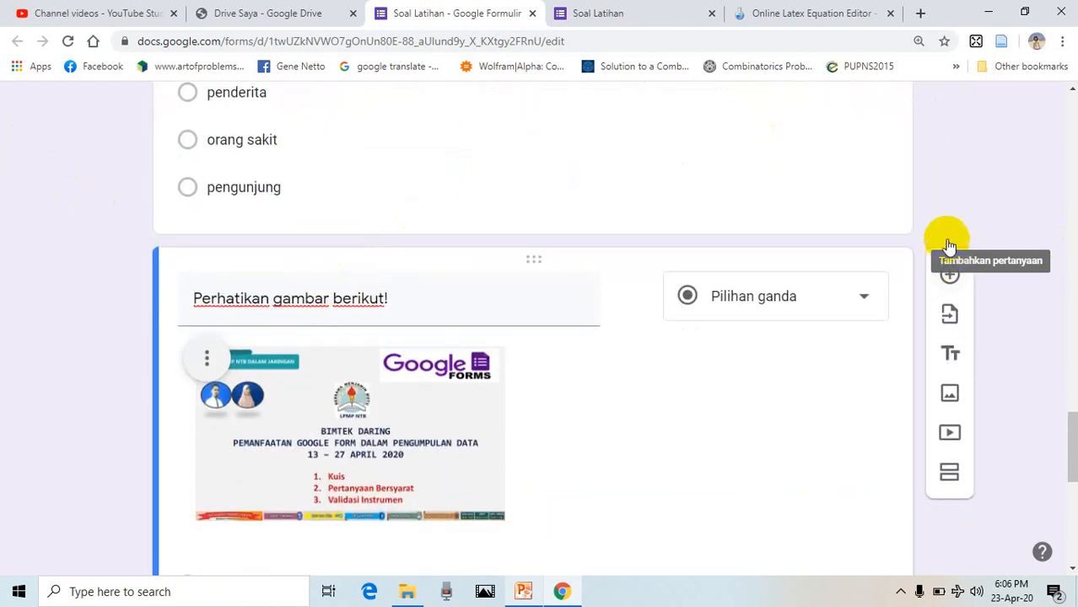
{"action": "left_click", "coordinate": [651, 14]}
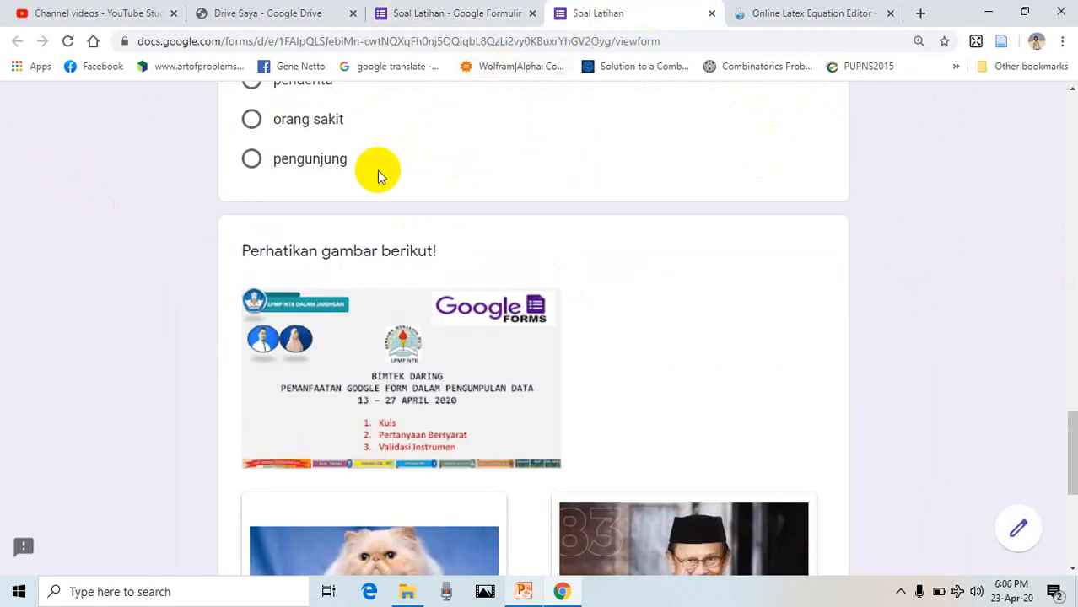
{"action": "left_click", "coordinate": [462, 15]}
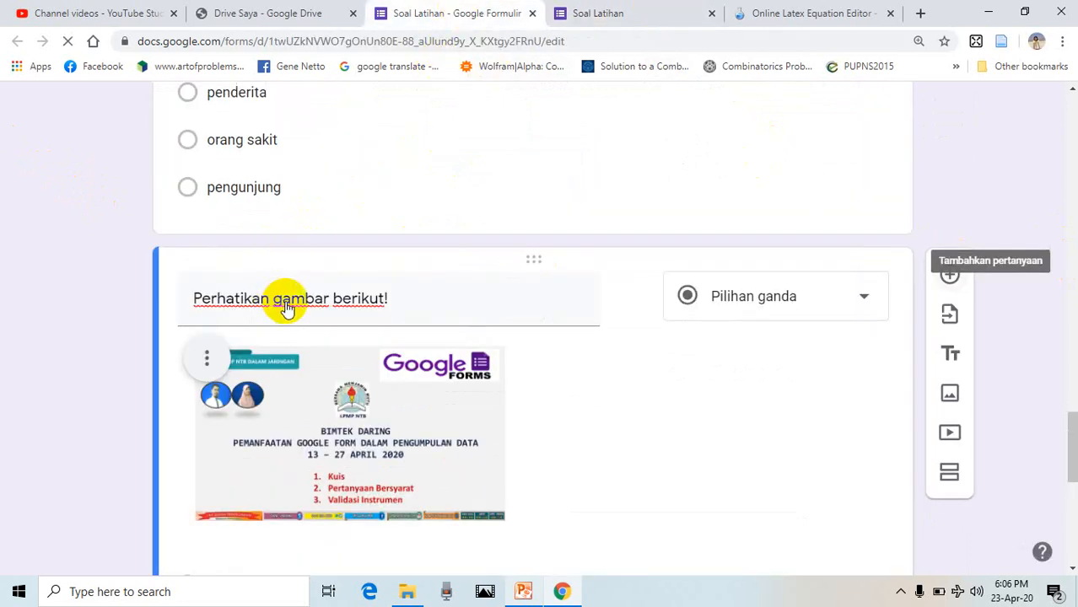
{"action": "scroll", "coordinate": [835, 316], "scroll_direction": "down", "scroll_amount": 7}
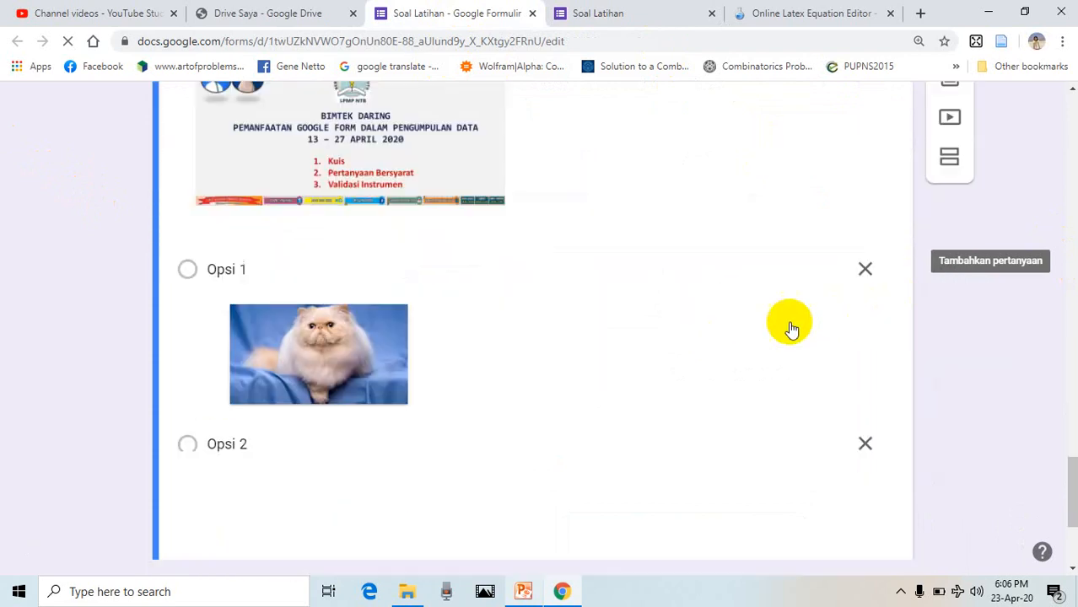
{"action": "scroll", "coordinate": [674, 342], "scroll_direction": "up", "scroll_amount": 4}
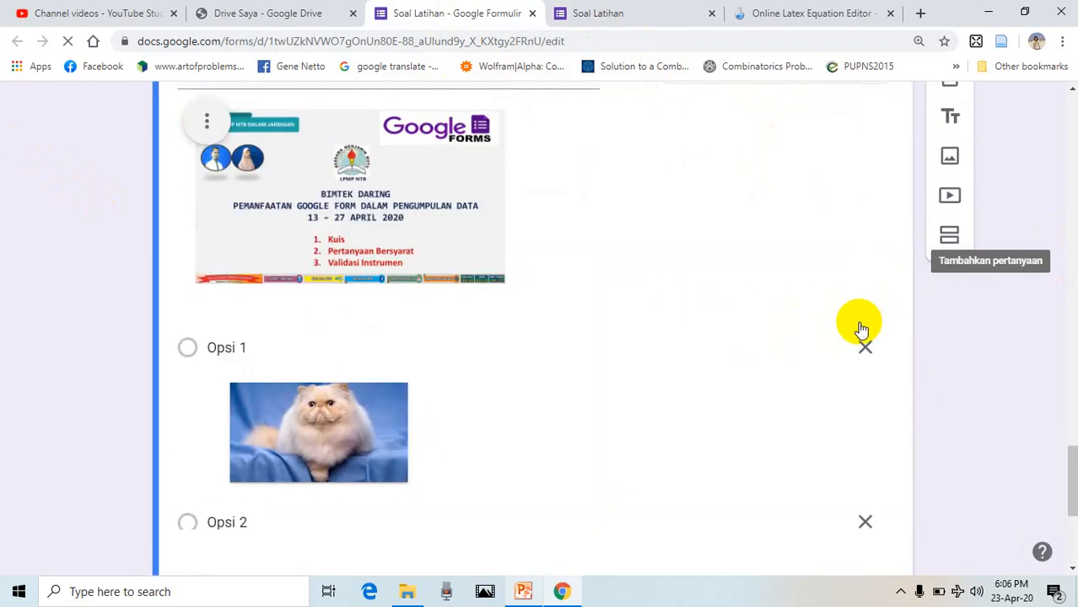
{"action": "scroll", "coordinate": [868, 329], "scroll_direction": "down", "scroll_amount": 3}
{"action": "scroll", "coordinate": [846, 331], "scroll_direction": "up", "scroll_amount": 1}
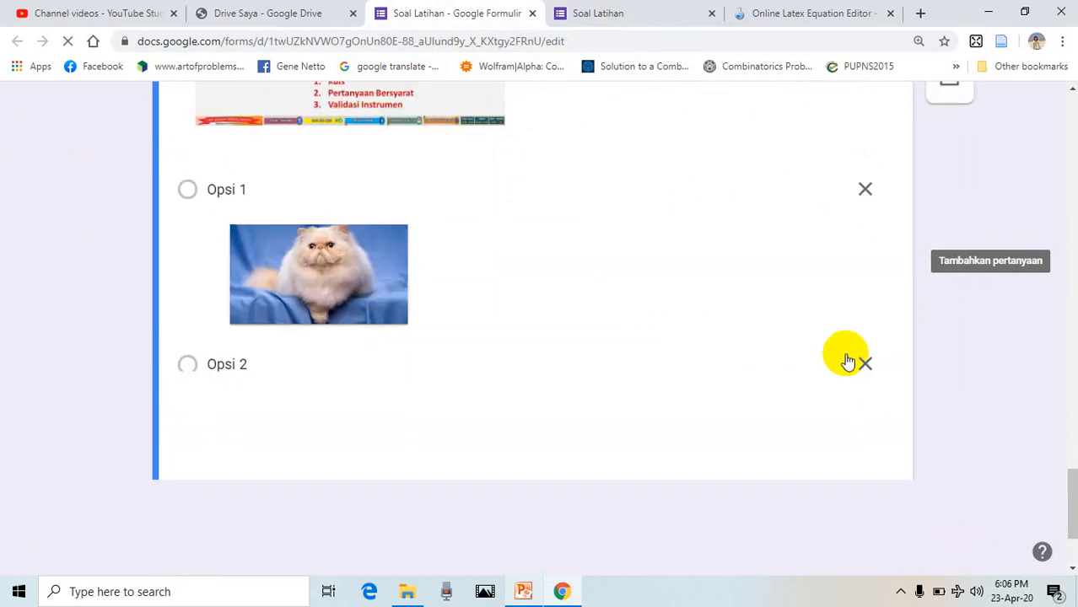
{"action": "scroll", "coordinate": [847, 360], "scroll_direction": "up", "scroll_amount": 3}
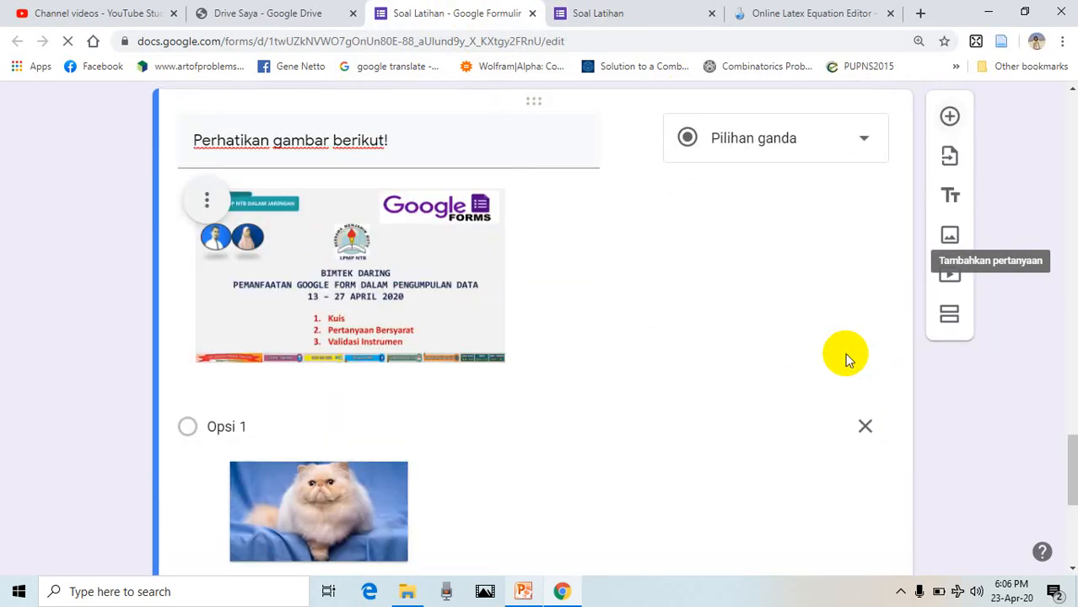
{"action": "scroll", "coordinate": [843, 356], "scroll_direction": "up", "scroll_amount": 3}
{"action": "scroll", "coordinate": [727, 351], "scroll_direction": "down", "scroll_amount": 4}
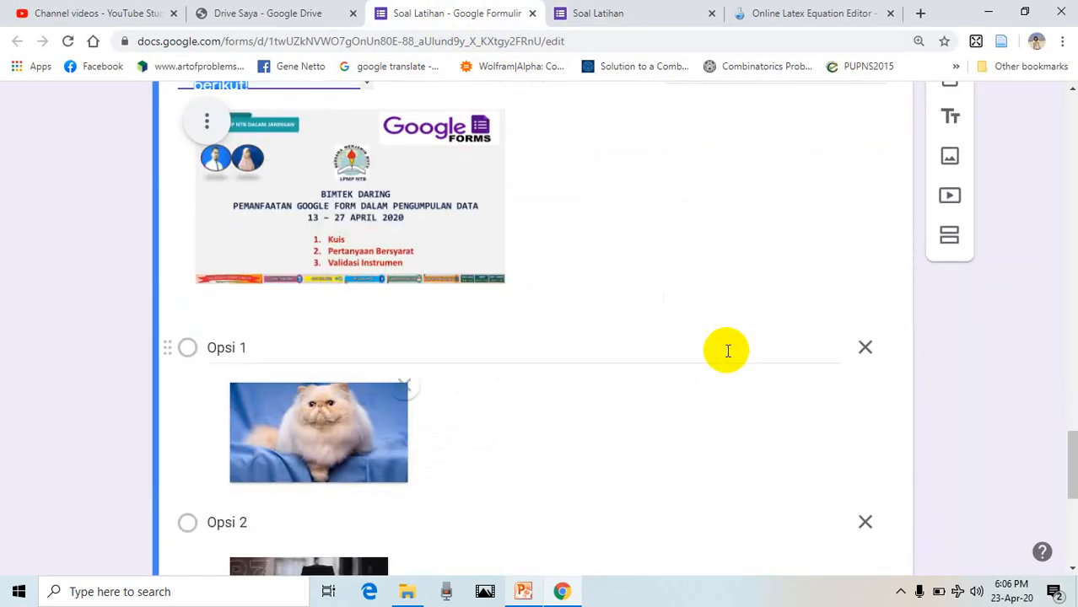
{"action": "scroll", "coordinate": [596, 368], "scroll_direction": "down", "scroll_amount": 5}
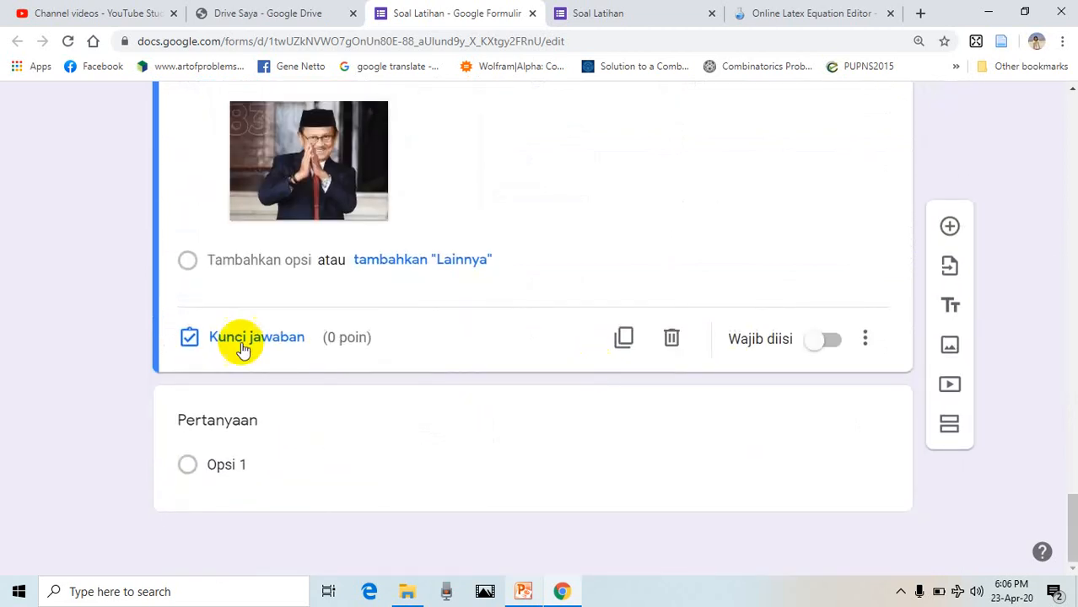
Step: Enter "Carilah nilai x yang memenuhi pada persamaan kuadrat beriut:" as the text of the blank last question
{"action": "left_click", "coordinate": [221, 420]}
{"action": "left_click", "coordinate": [260, 297]}
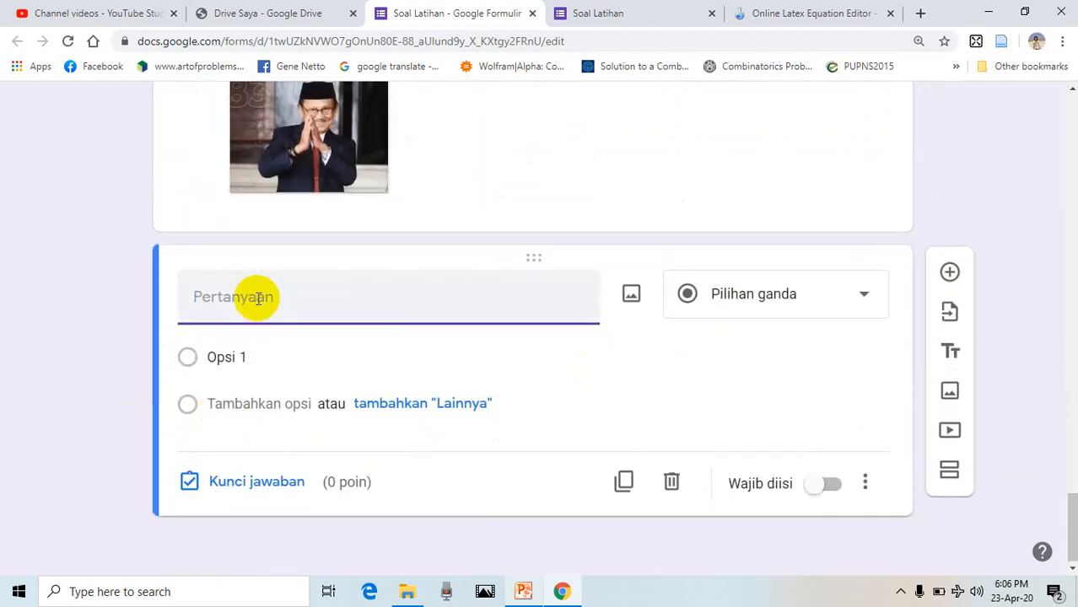
{"action": "type", "text": "Ca"}
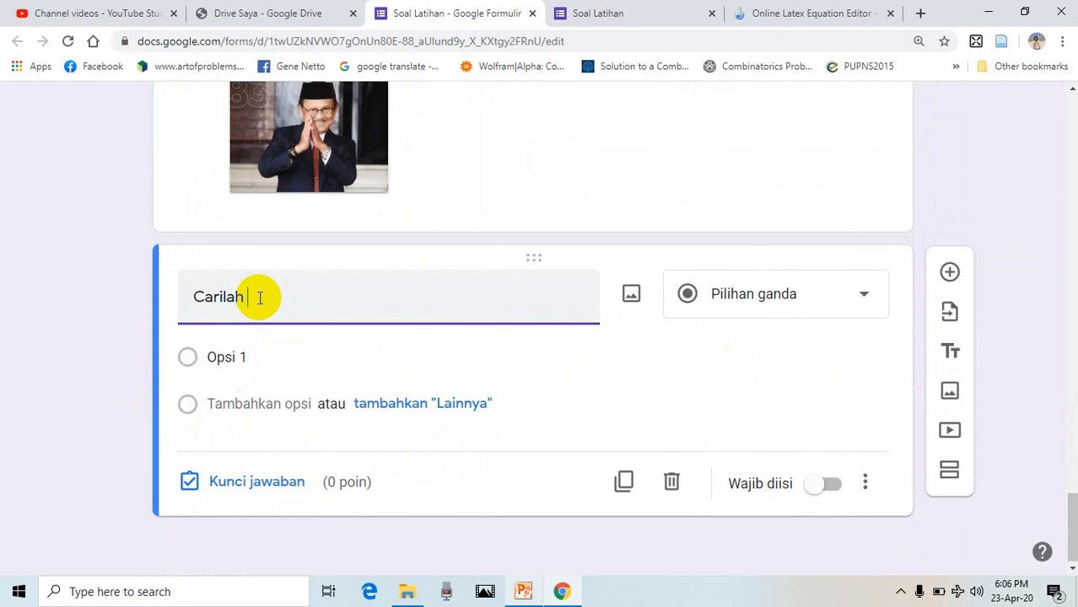
{"action": "type", "text": "rilah nix yang memenuhi"}
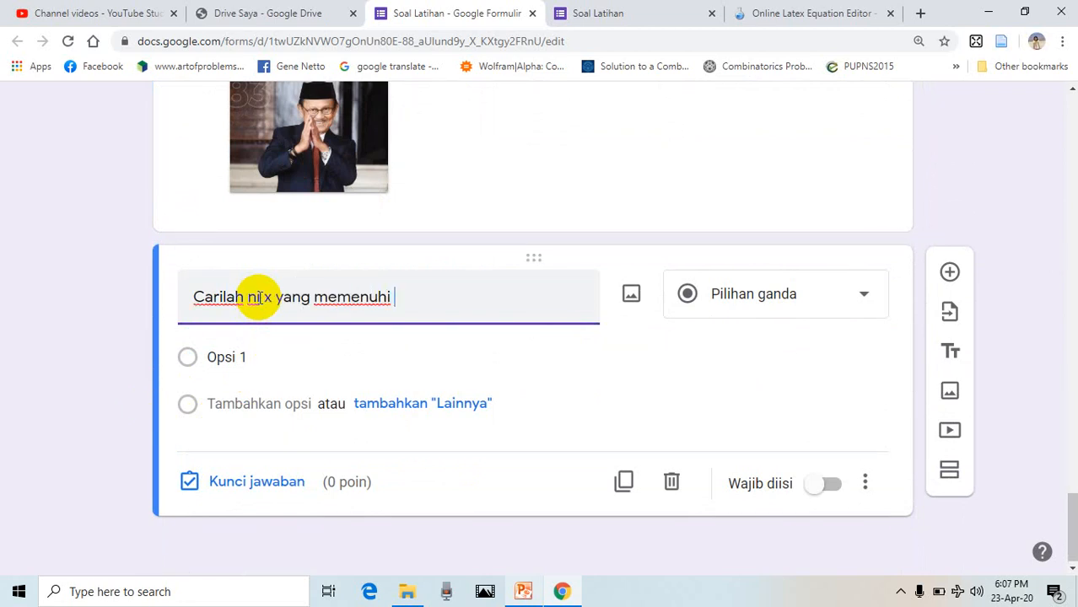
{"action": "left_click", "coordinate": [260, 297]}
{"action": "type", "text": "ni"}
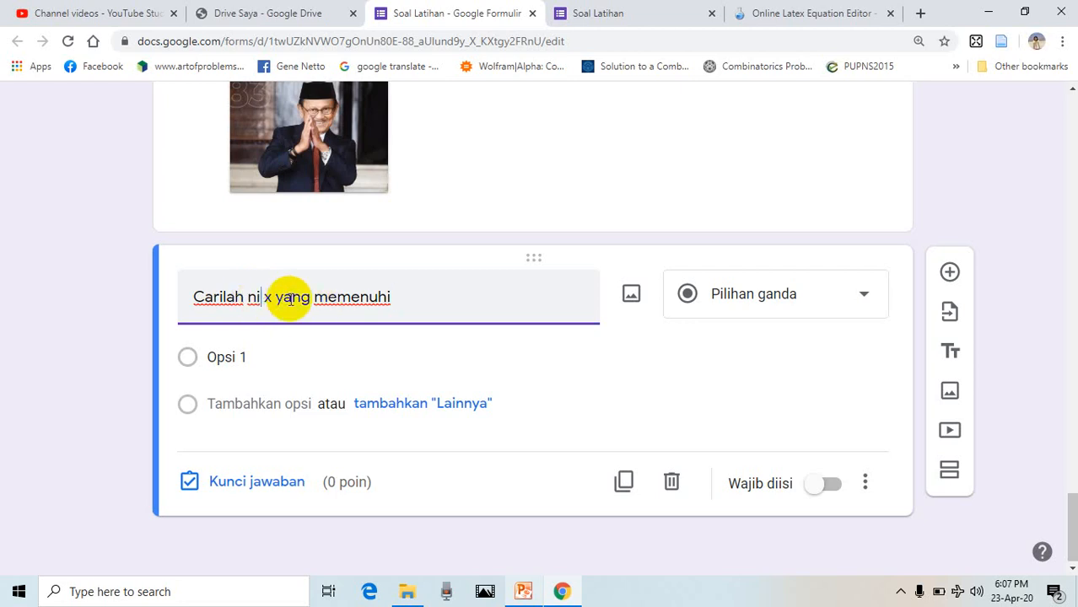
{"action": "type", "text": "lai"}
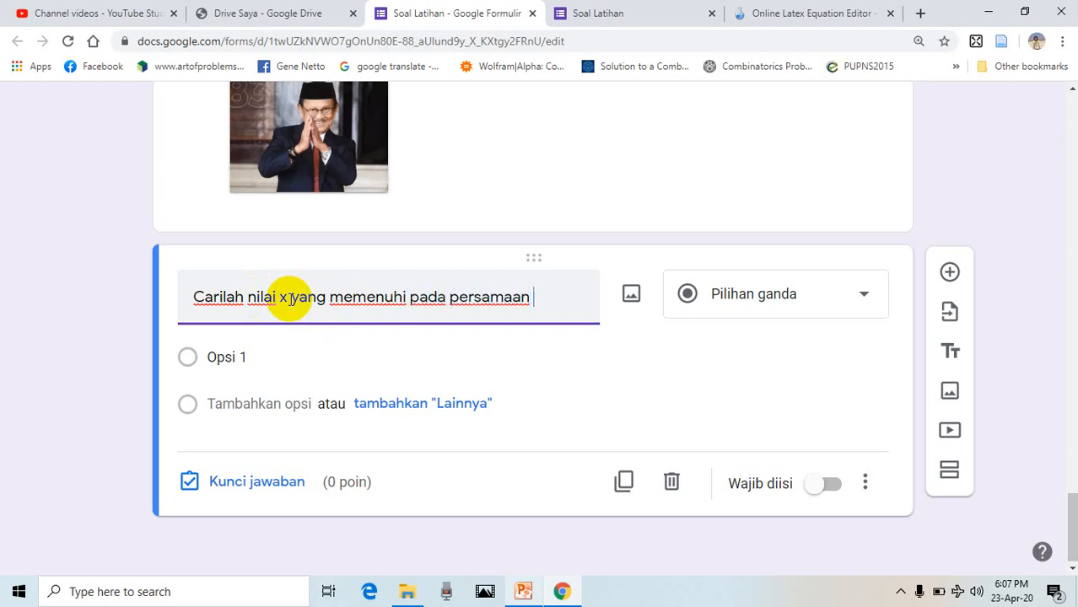
{"action": "type", "text": "kuadrat beriut:"}
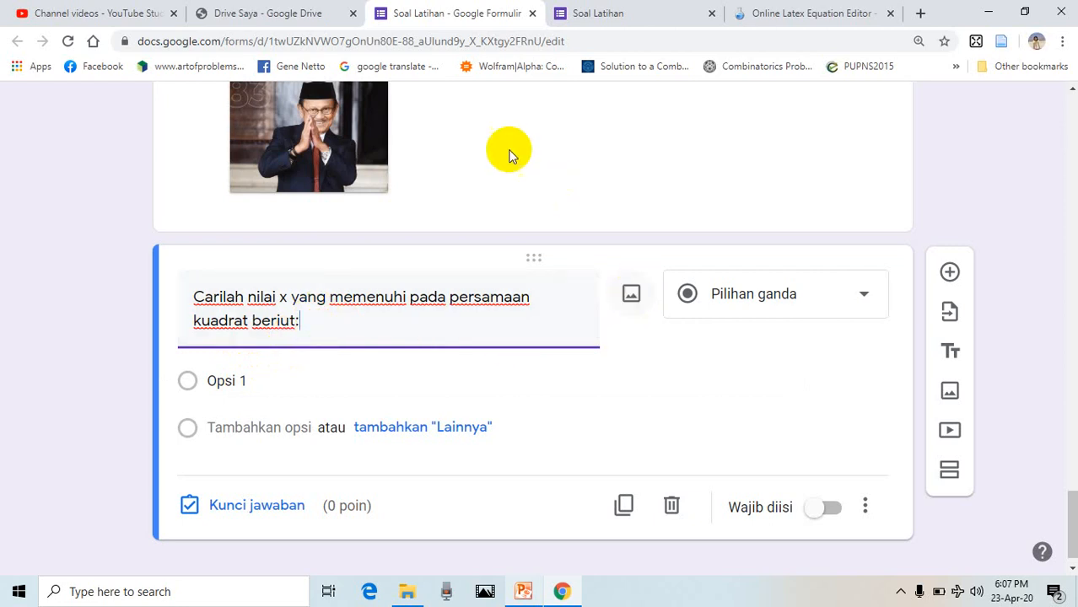
Step: Start inserting an image into the new question, and enlarge the converted equation on the LaTeX equation editor page
{"action": "left_click", "coordinate": [630, 297]}
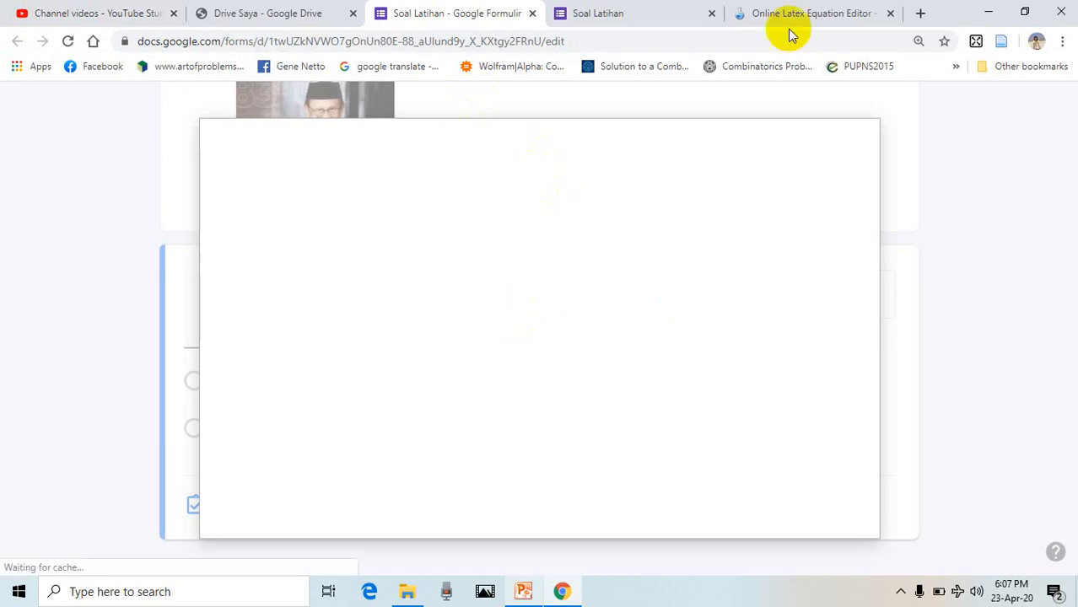
{"action": "left_click", "coordinate": [845, 14]}
{"action": "left_click", "coordinate": [515, 129]}
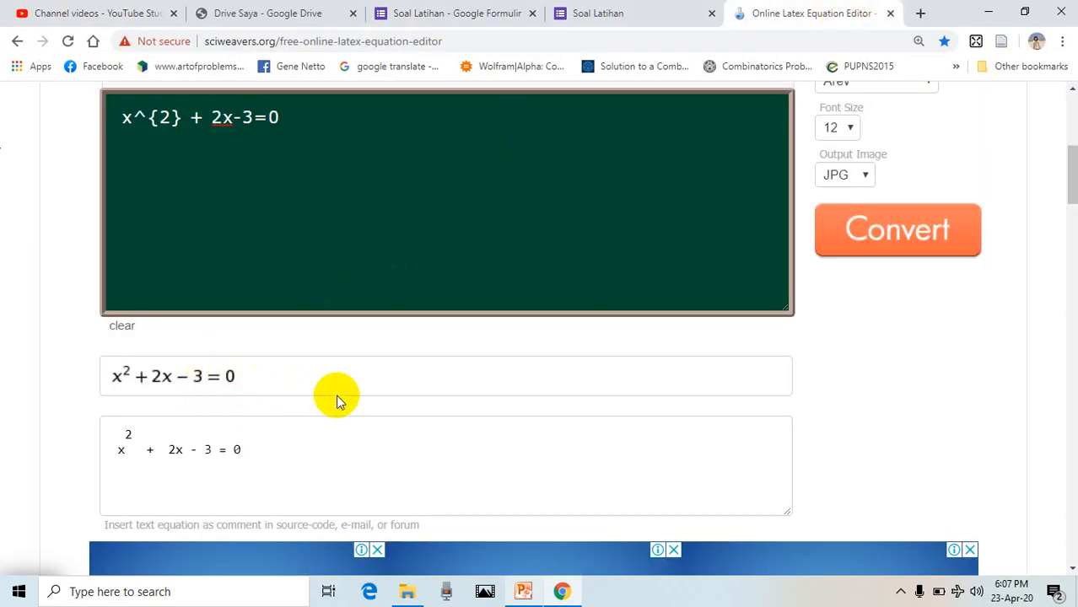
{"action": "key", "text": "ctrl+plus"}
{"action": "key", "text": "ctrl+plus"}
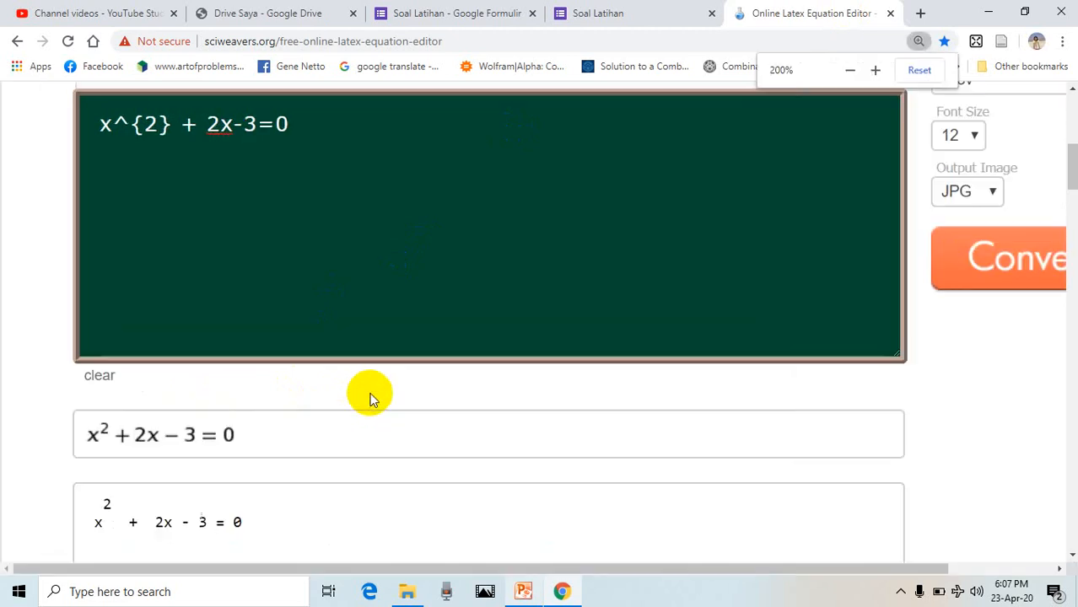
{"action": "key", "text": "ctrl+plus"}
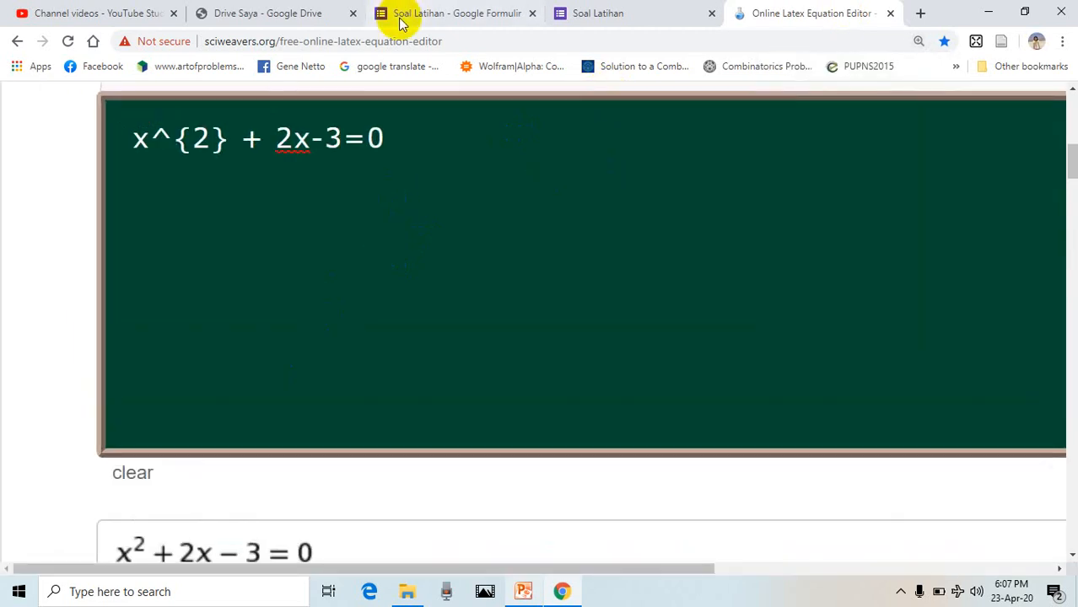
{"action": "scroll", "coordinate": [431, 254], "scroll_direction": "down", "scroll_amount": 2}
{"action": "scroll", "coordinate": [455, 215], "scroll_direction": "up", "scroll_amount": 1}
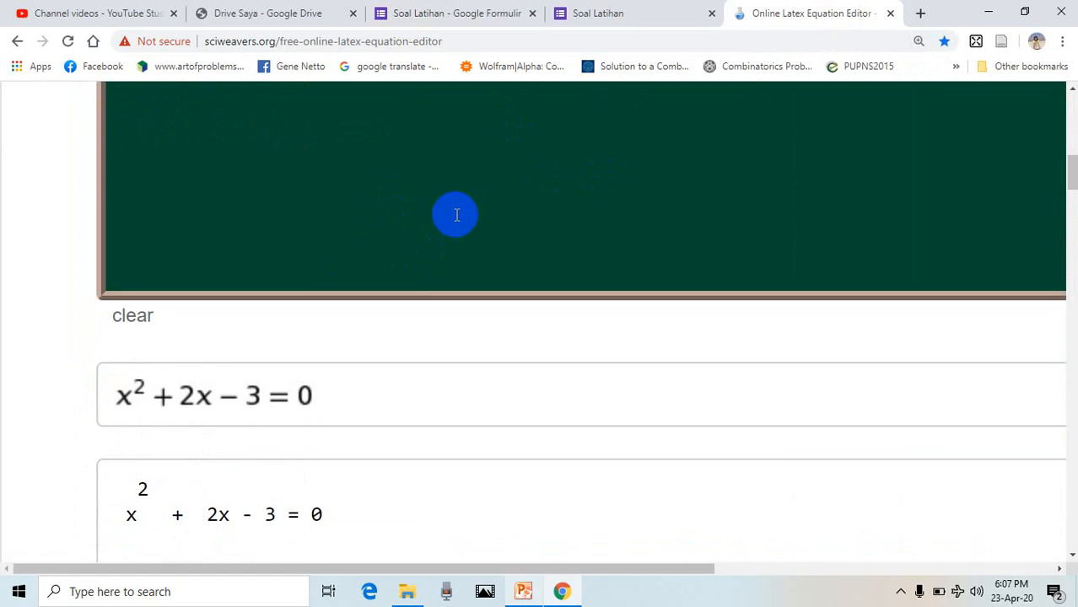
Step: Return to the form's image insertion and choose to insert the image by URL, ready for its address
{"action": "left_click", "coordinate": [502, 13]}
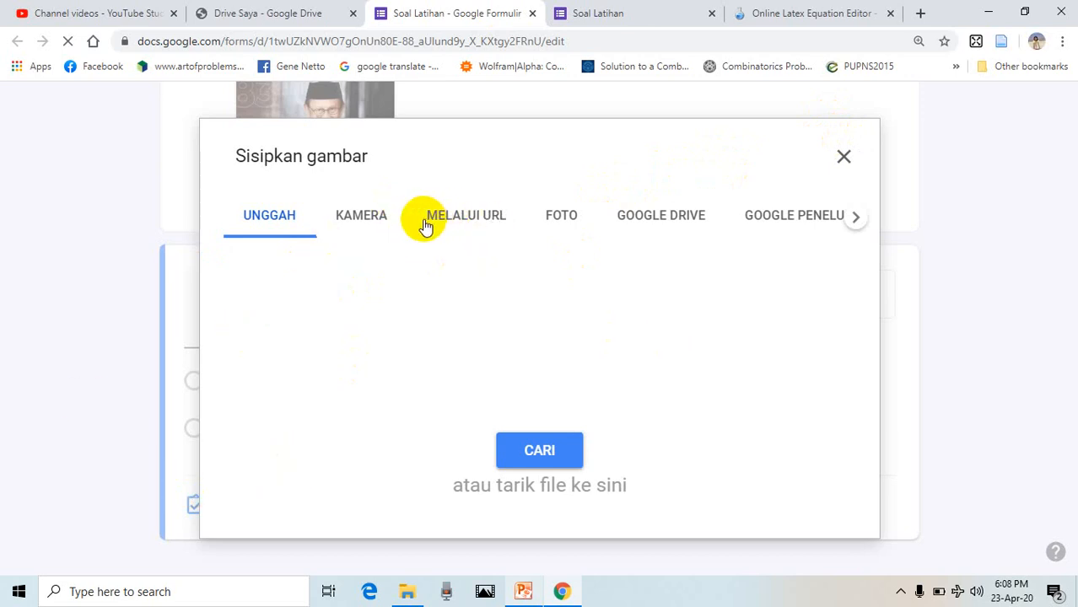
{"action": "left_click", "coordinate": [471, 218]}
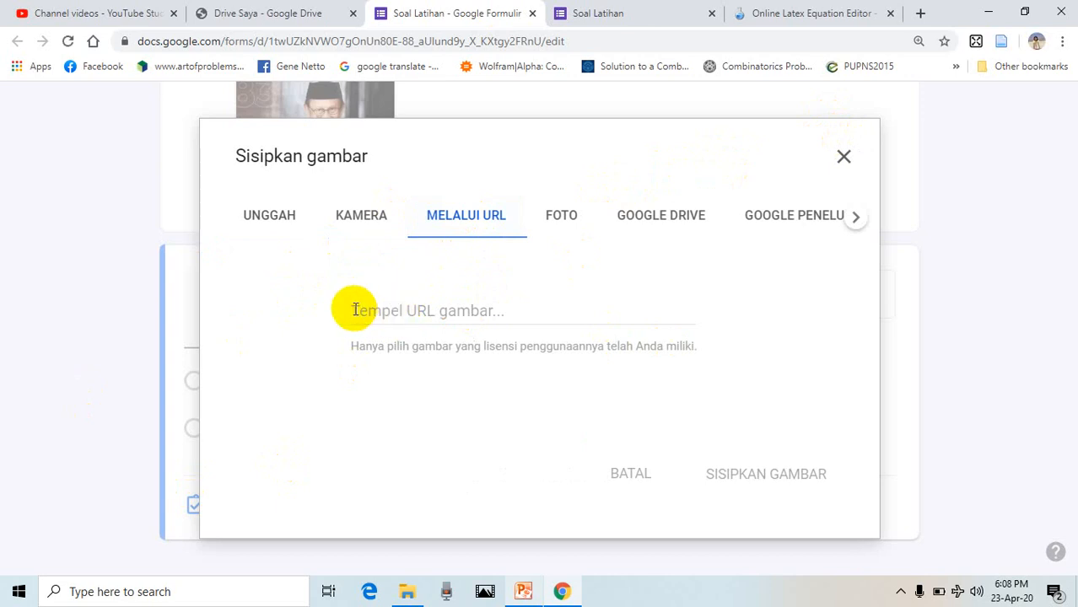
{"action": "left_click", "coordinate": [371, 308]}
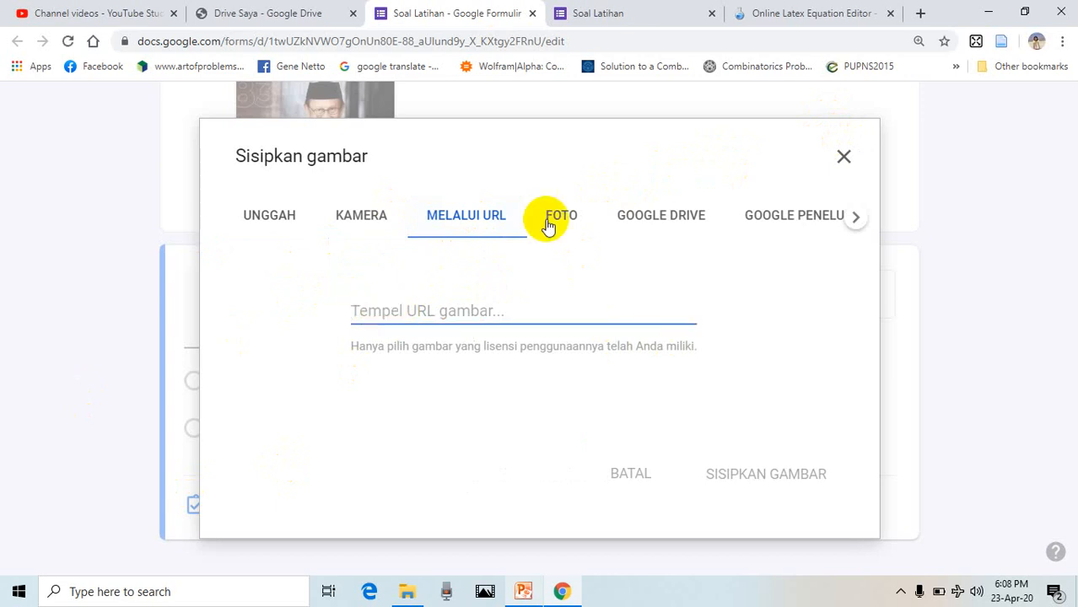
Step: Copy the image address of the converted equation x² + 2x − 3 = 0 from the LaTeX equation editor, repeating the copy
{"action": "left_click", "coordinate": [814, 12]}
{"action": "scroll", "coordinate": [568, 282], "scroll_direction": "up", "scroll_amount": 2}
{"action": "scroll", "coordinate": [568, 282], "scroll_direction": "down", "scroll_amount": 2}
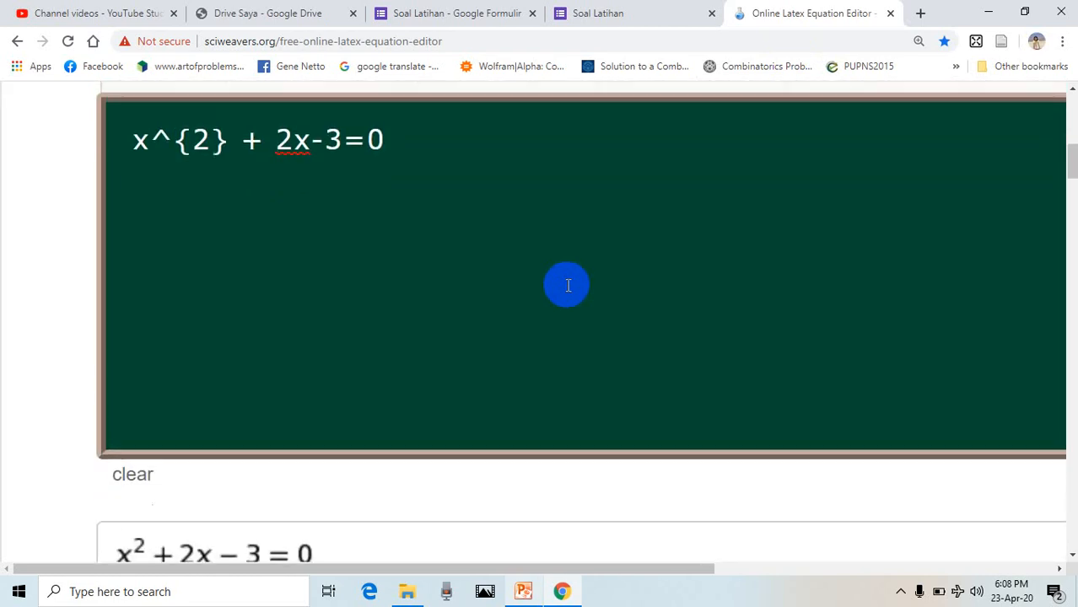
{"action": "scroll", "coordinate": [139, 445], "scroll_direction": "down", "scroll_amount": 1}
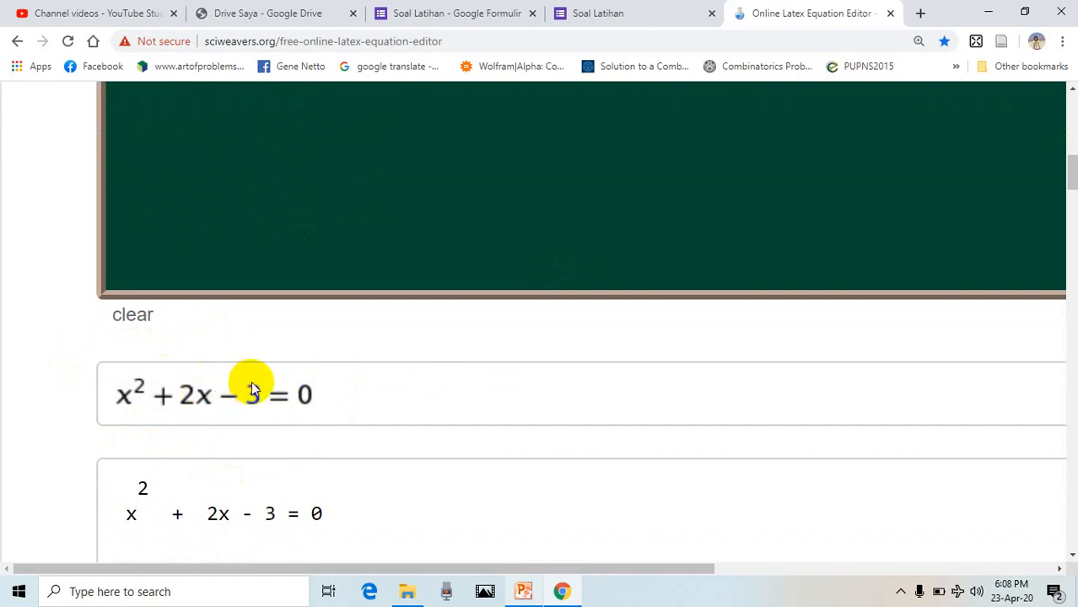
{"action": "right_click", "coordinate": [286, 394]}
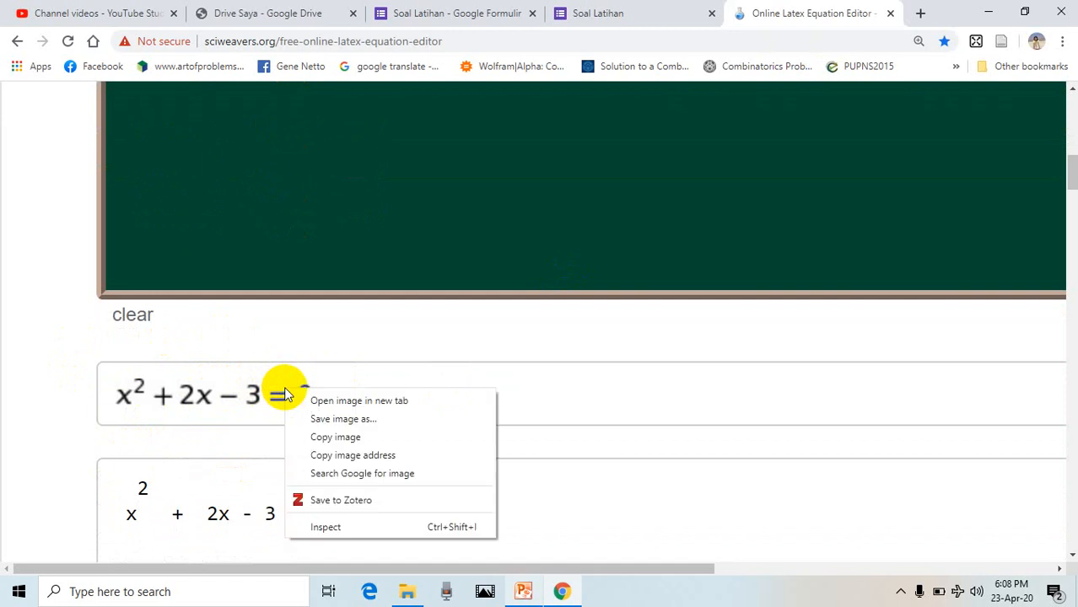
{"action": "left_click", "coordinate": [380, 457]}
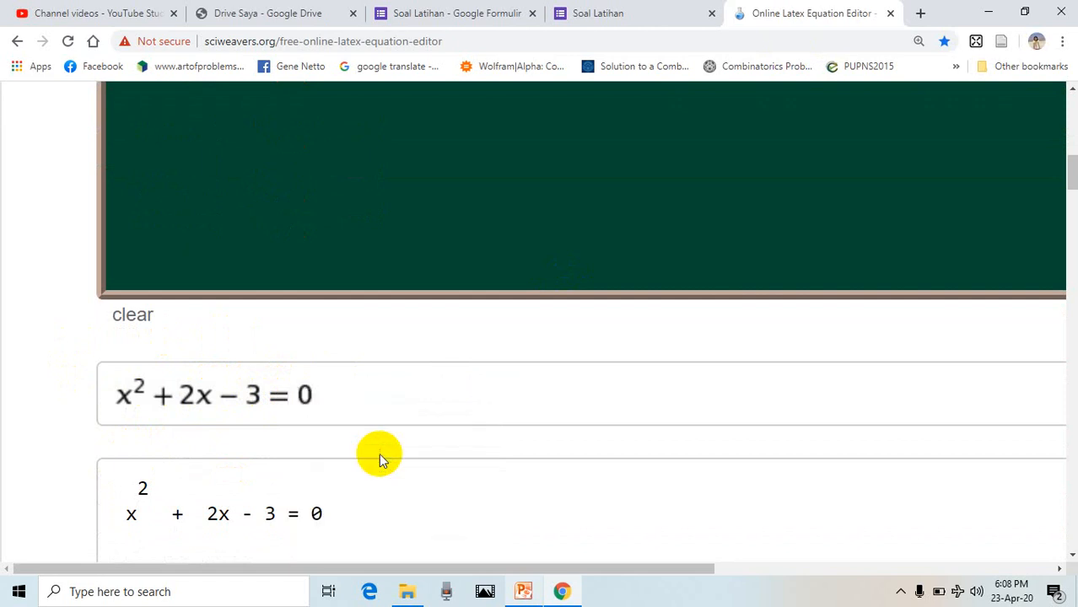
{"action": "right_click", "coordinate": [354, 398]}
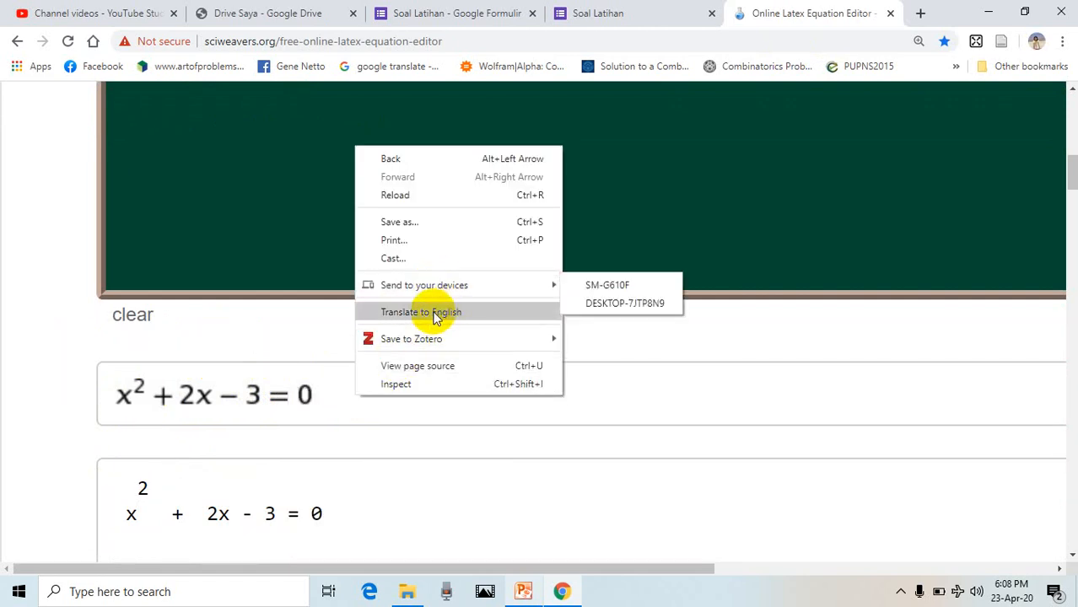
{"action": "left_click", "coordinate": [295, 403]}
{"action": "right_click", "coordinate": [295, 403]}
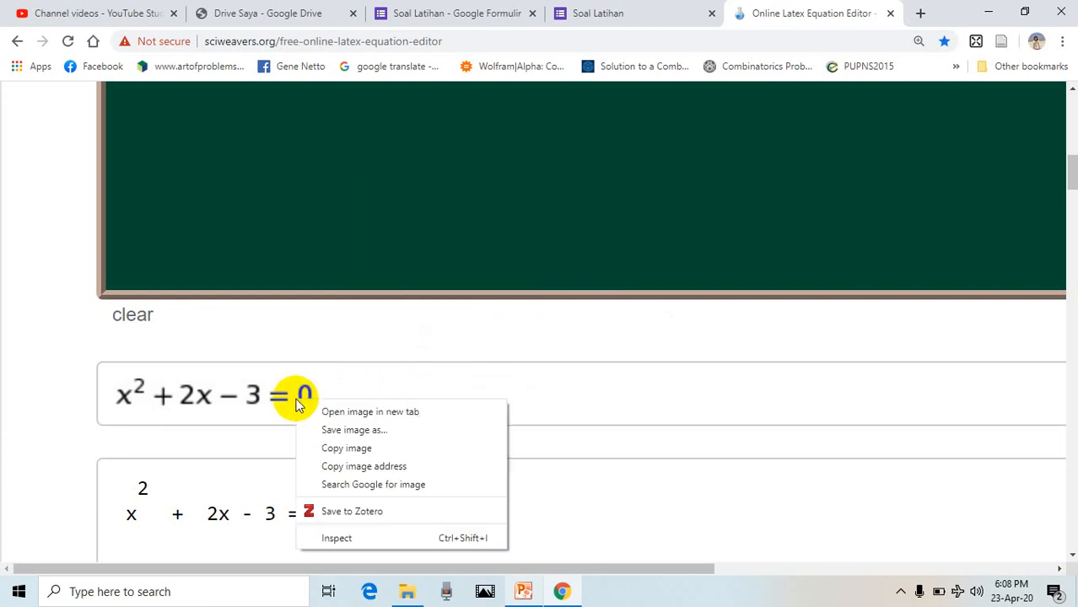
{"action": "left_click", "coordinate": [384, 467]}
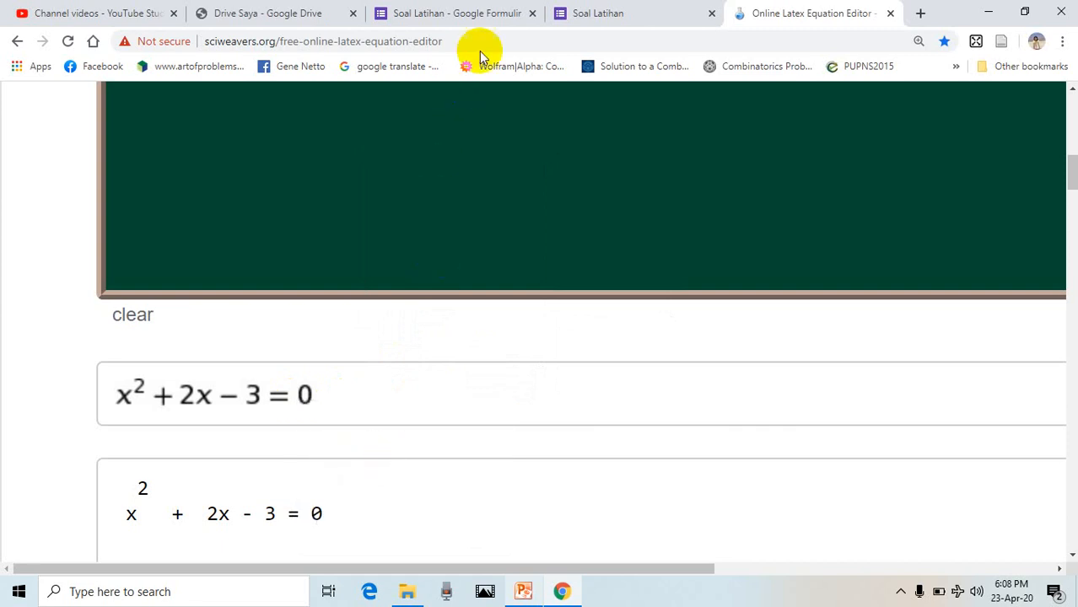
Step: Insert the x² + 2x − 3 = 0 equation image into the form question using its copied image URL
{"action": "left_click", "coordinate": [456, 12]}
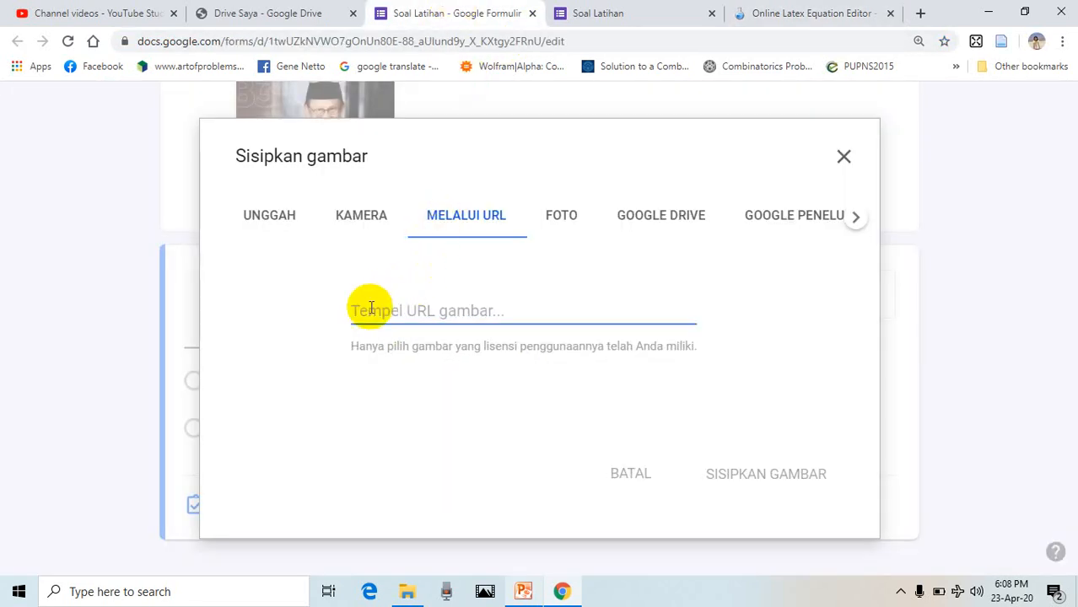
{"action": "key", "text": "ctrl+v"}
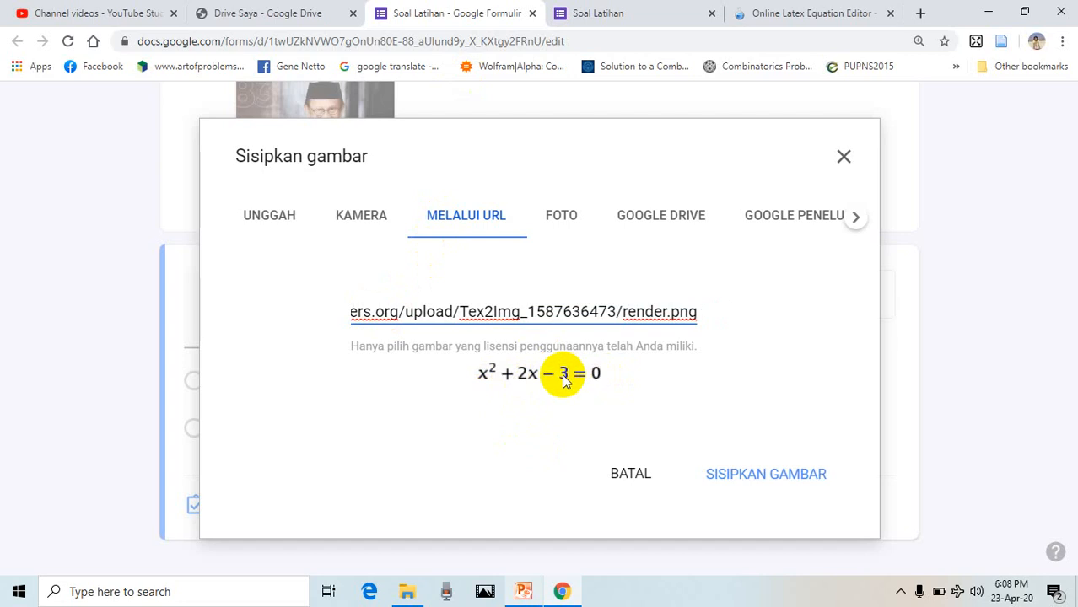
{"action": "left_click", "coordinate": [745, 480]}
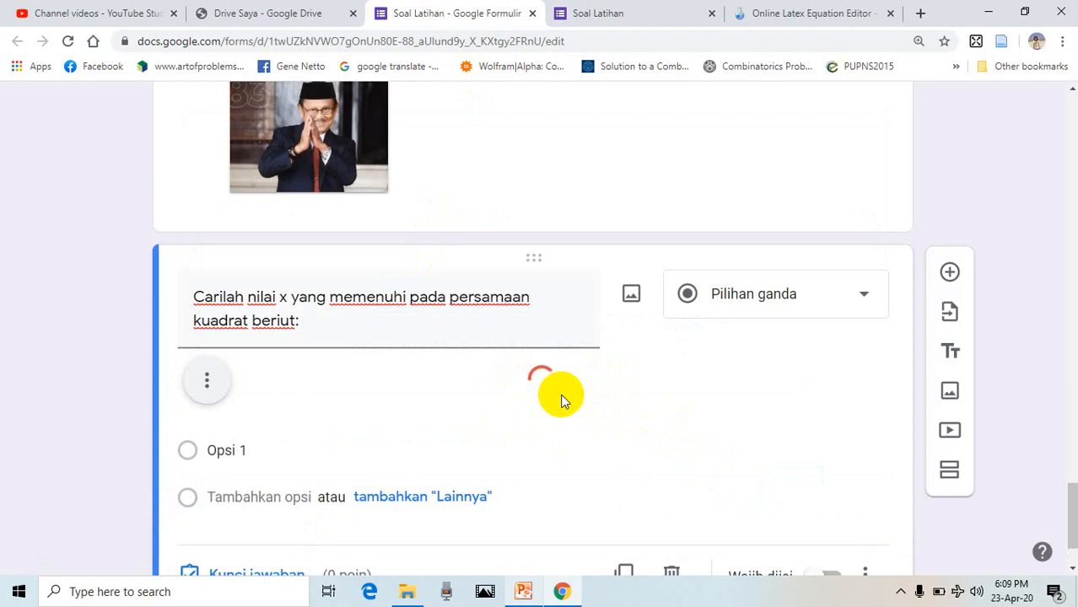
{"action": "scroll", "coordinate": [351, 394], "scroll_direction": "down", "scroll_amount": 1}
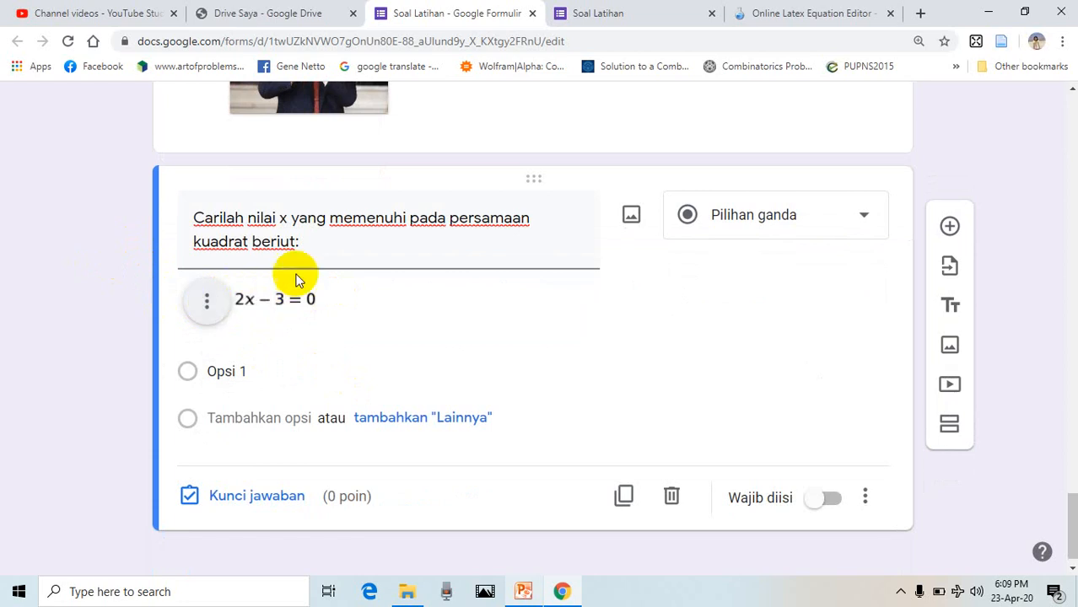
Step: Centre the equation image under the question text
{"action": "left_click", "coordinate": [206, 307]}
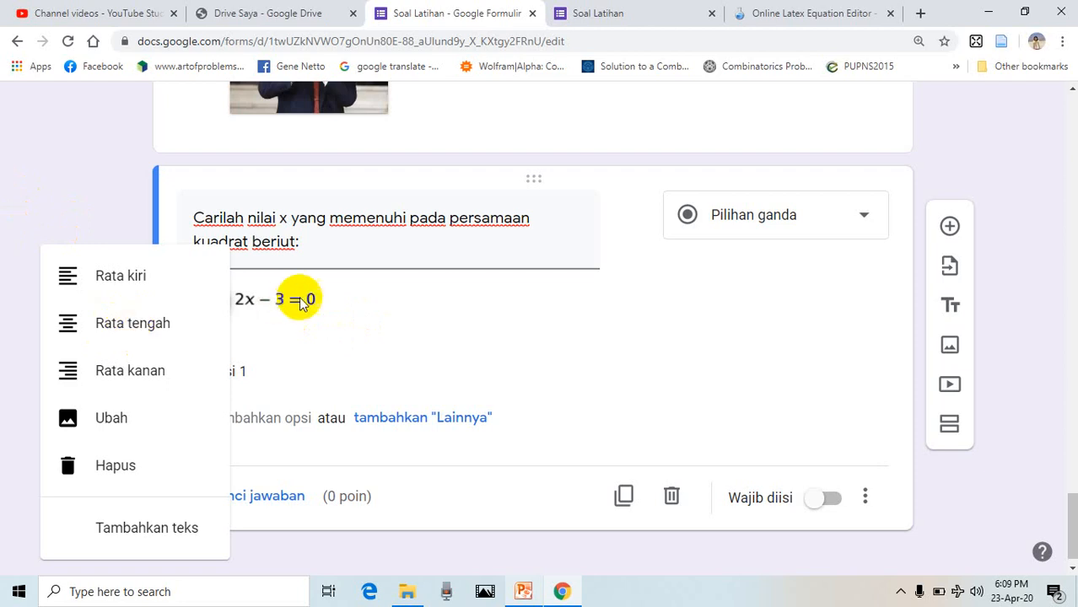
{"action": "left_click", "coordinate": [502, 329]}
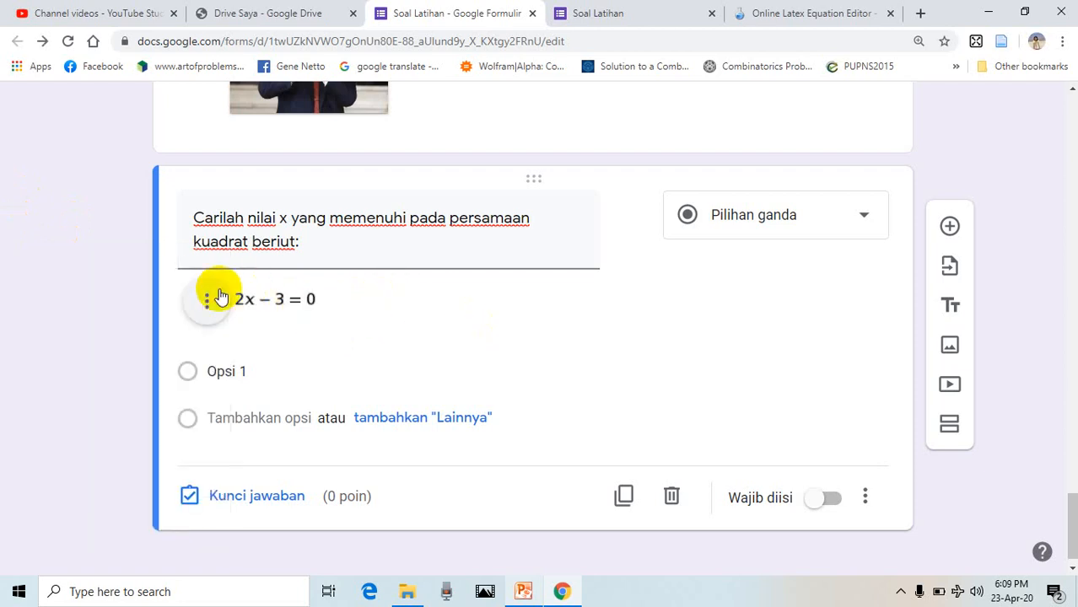
{"action": "left_click", "coordinate": [203, 301]}
{"action": "left_click", "coordinate": [132, 332]}
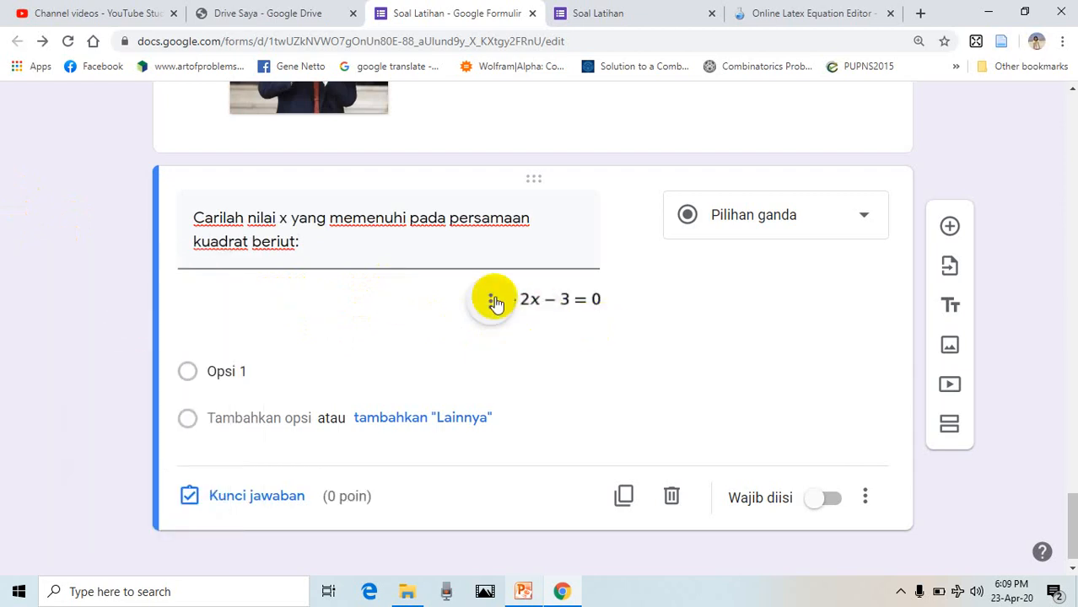
Step: Enter "1 dan -3", "-1 dan 3" and "1 dan 3" as the question's three answer options
{"action": "left_click", "coordinate": [226, 371]}
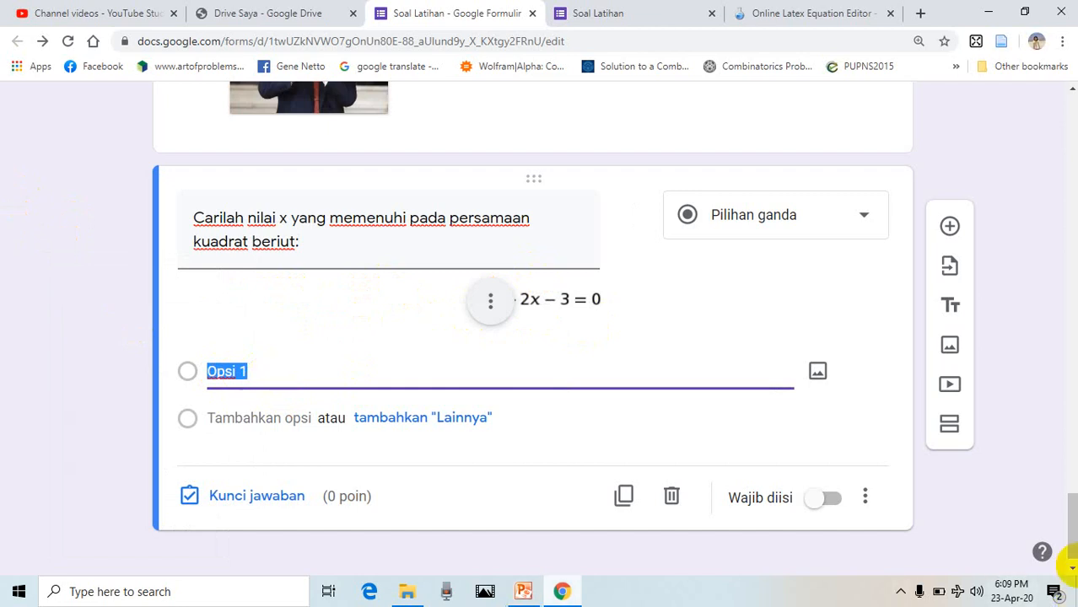
{"action": "type", "text": "1 dan -3"}
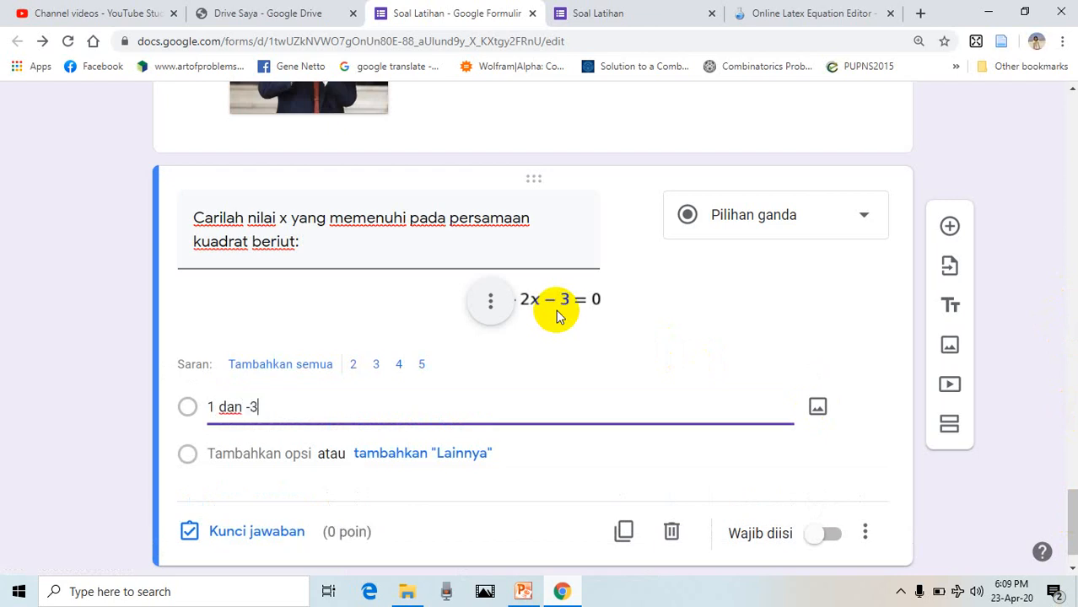
{"action": "left_click", "coordinate": [255, 455]}
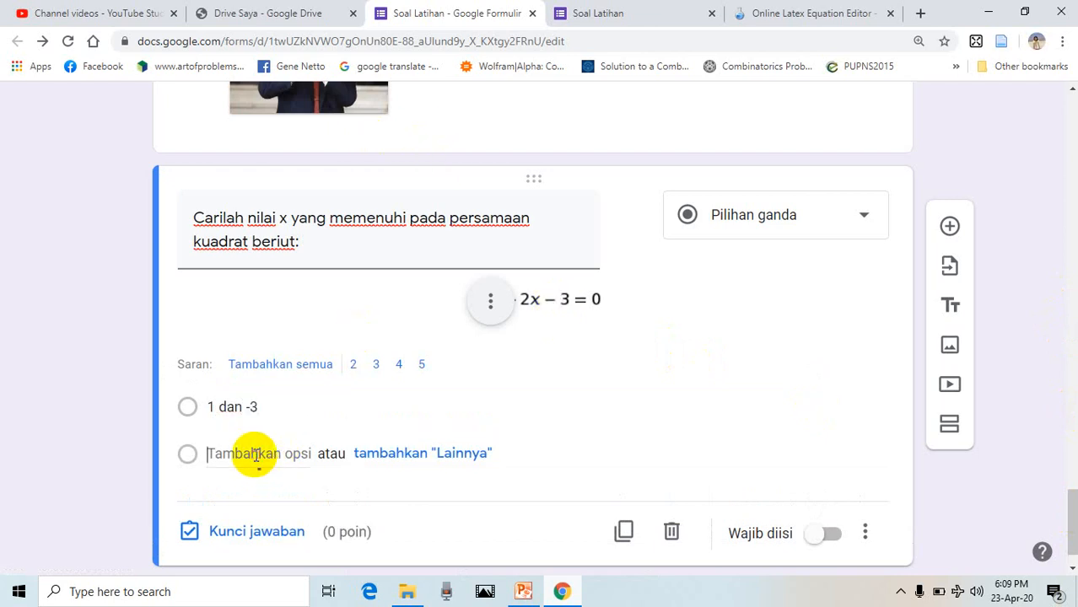
{"action": "type", "text": "2"}
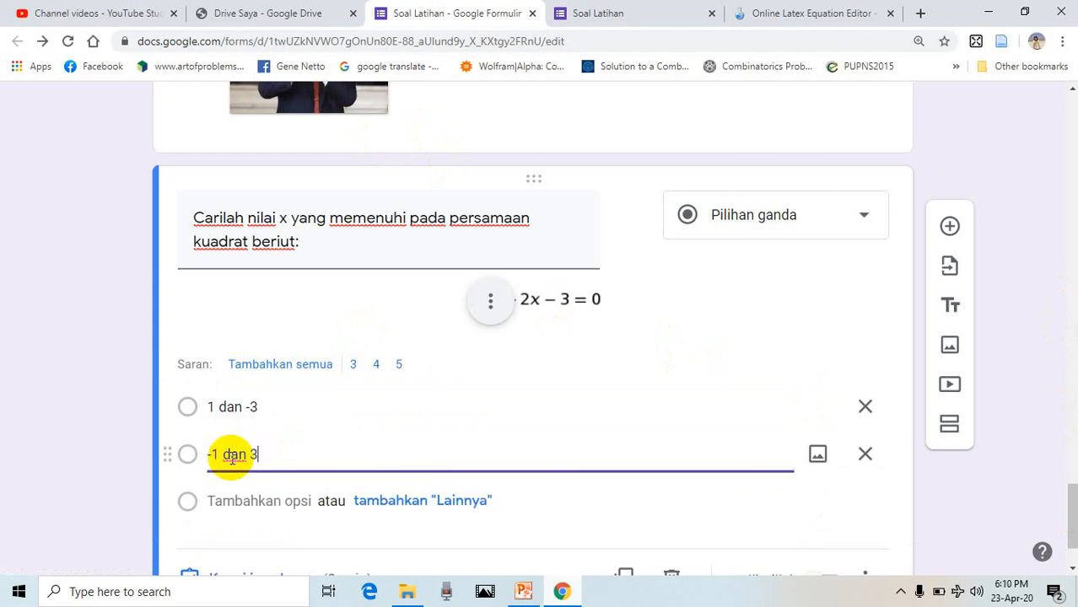
{"action": "left_click", "coordinate": [216, 501]}
{"action": "type", "text": "3"}
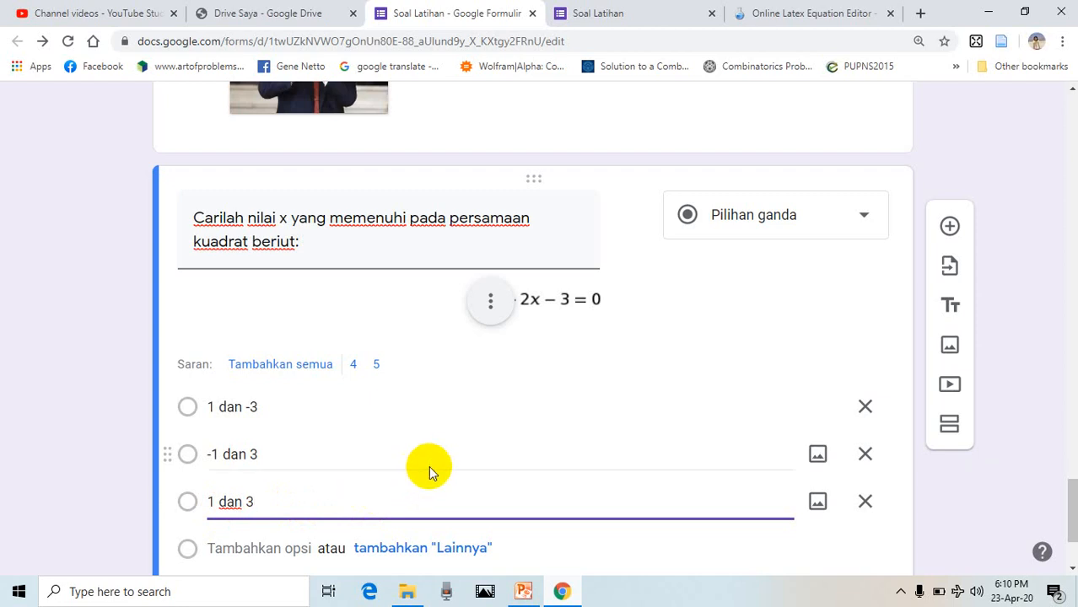
Step: Set "1 dan -3" as the correct answer in the answer key and make the question worth 10 points
{"action": "scroll", "coordinate": [388, 498], "scroll_direction": "down", "scroll_amount": 2}
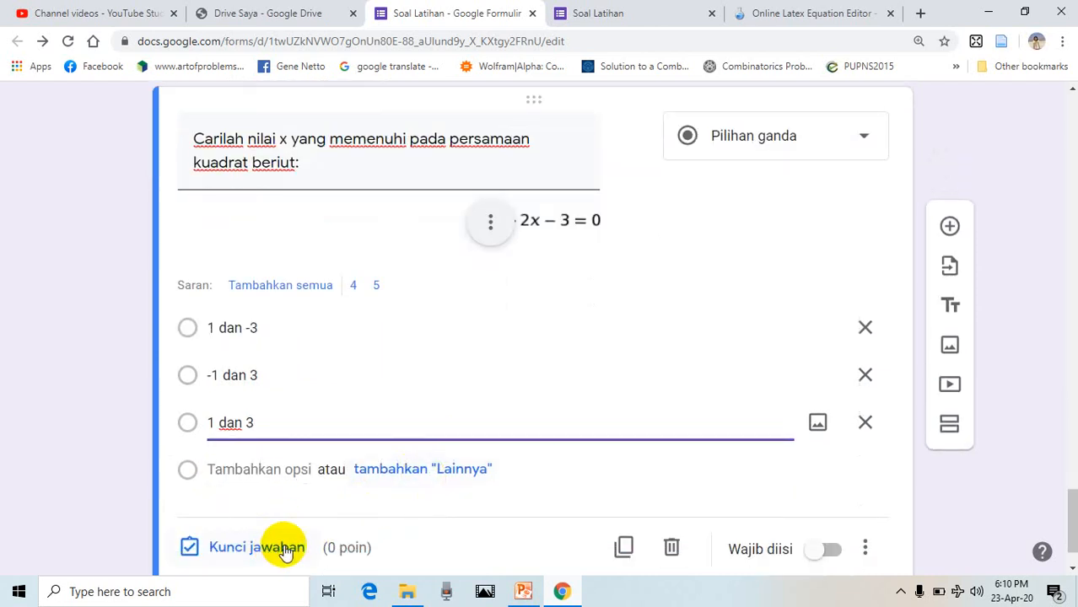
{"action": "left_click", "coordinate": [265, 478]}
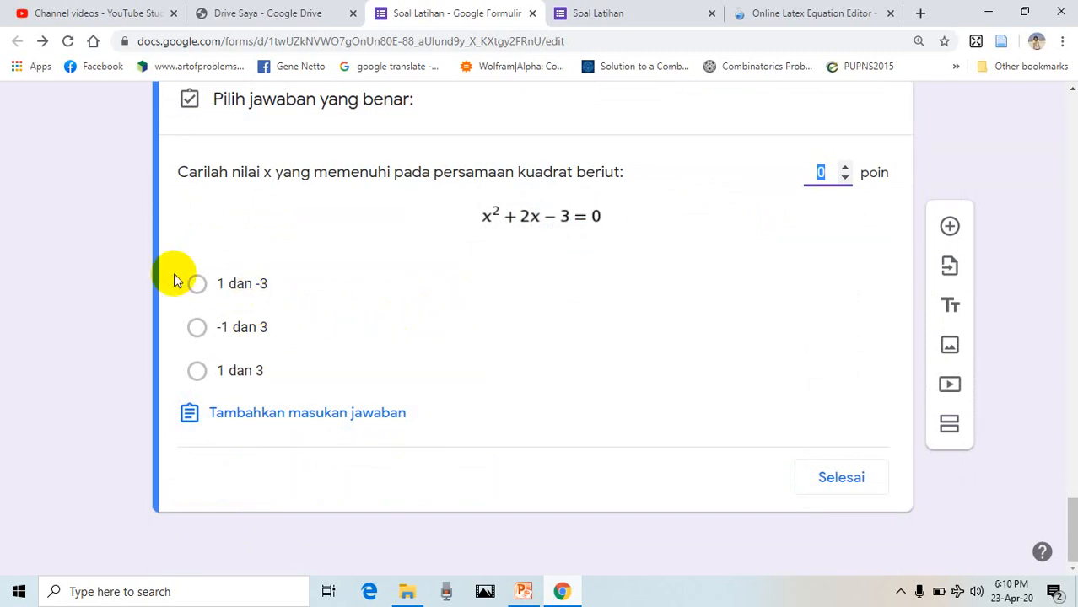
{"action": "left_click", "coordinate": [196, 288]}
{"action": "left_click", "coordinate": [195, 289]}
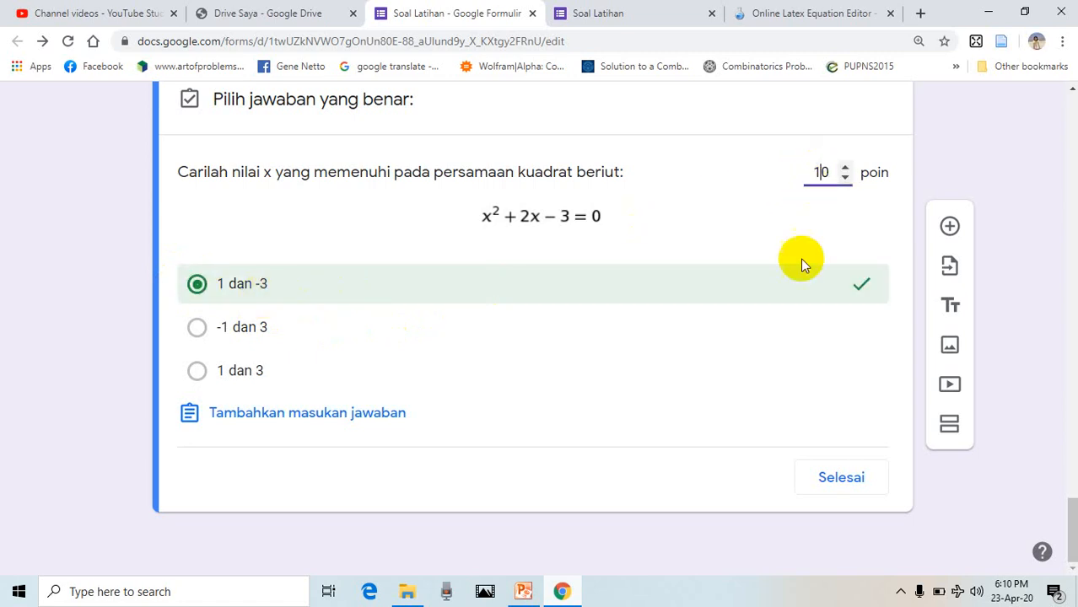
{"action": "left_click", "coordinate": [841, 477]}
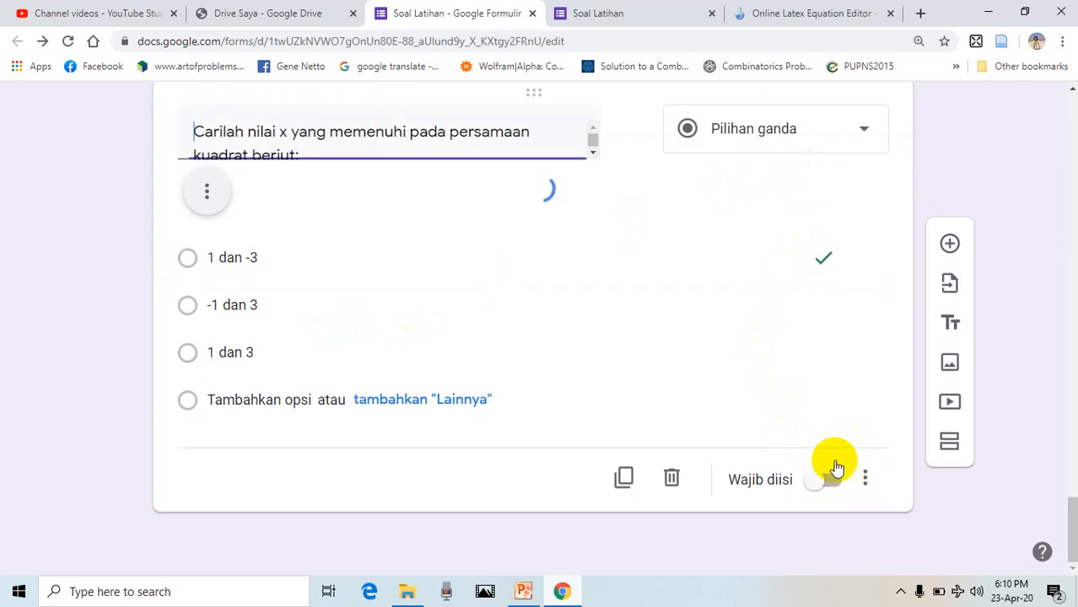
Step: Switch to the Soal Latihan respondent view and reload it to load the latest version of the form
{"action": "scroll", "coordinate": [558, 255], "scroll_direction": "up", "scroll_amount": 1}
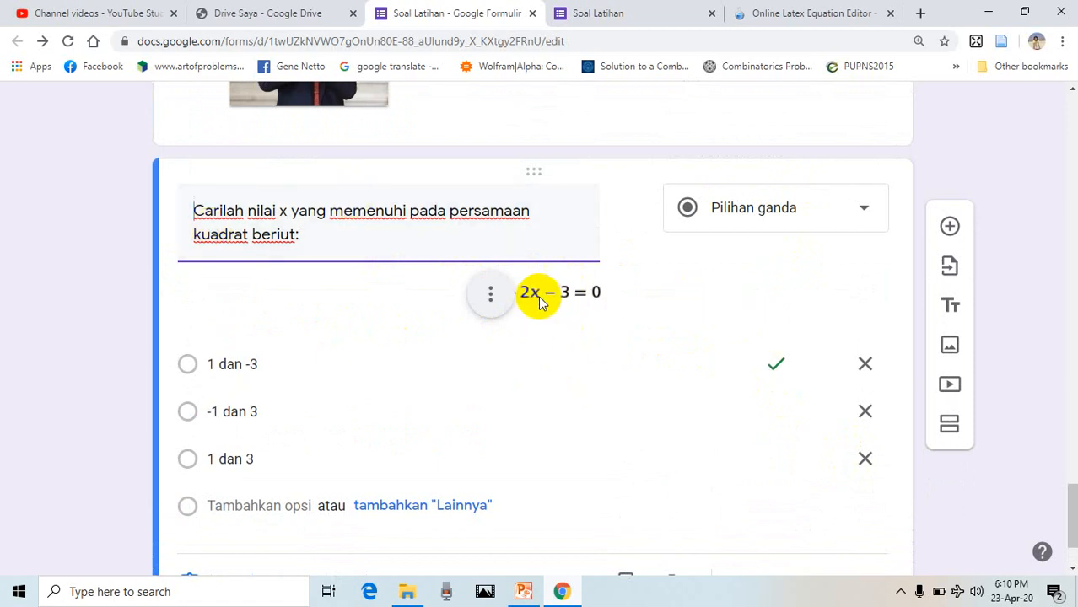
{"action": "left_click", "coordinate": [630, 15]}
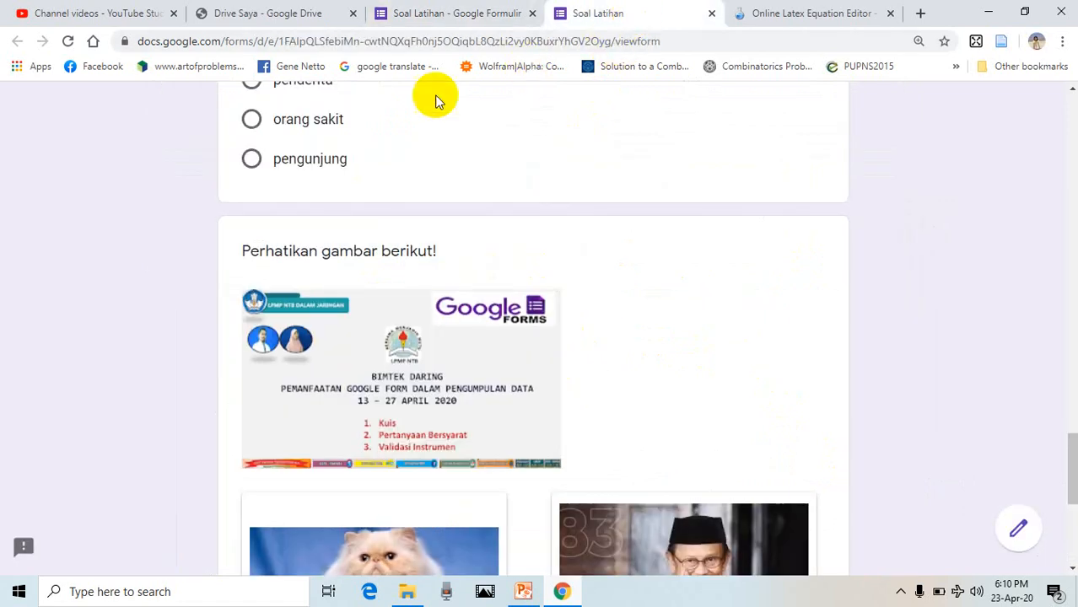
{"action": "scroll", "coordinate": [473, 106], "scroll_direction": "up", "scroll_amount": 5}
{"action": "scroll", "coordinate": [521, 148], "scroll_direction": "down", "scroll_amount": 3}
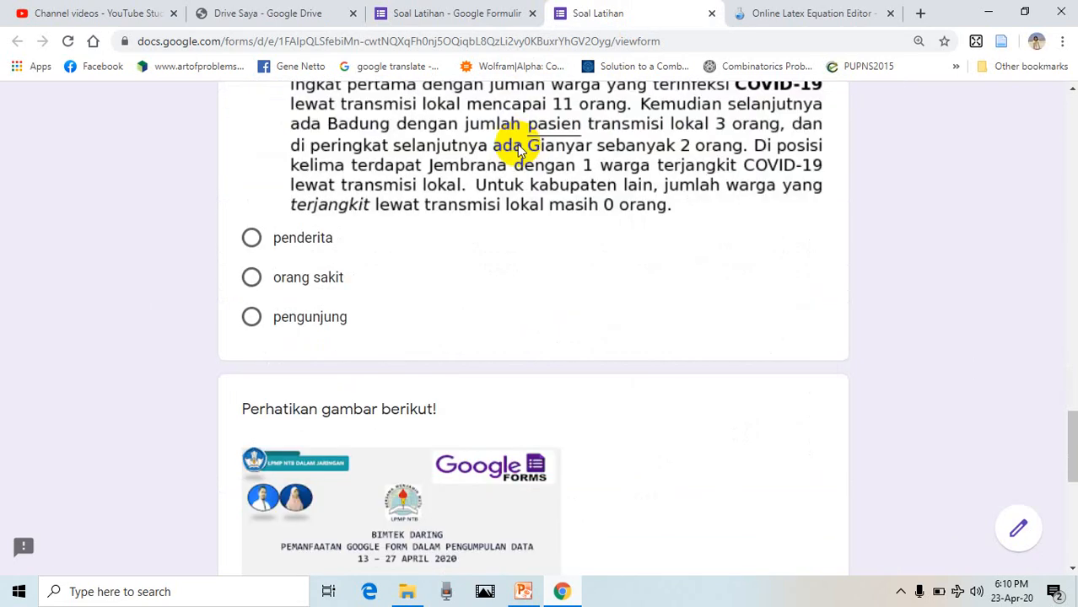
{"action": "scroll", "coordinate": [498, 145], "scroll_direction": "down", "scroll_amount": 1}
{"action": "scroll", "coordinate": [354, 109], "scroll_direction": "up", "scroll_amount": 2}
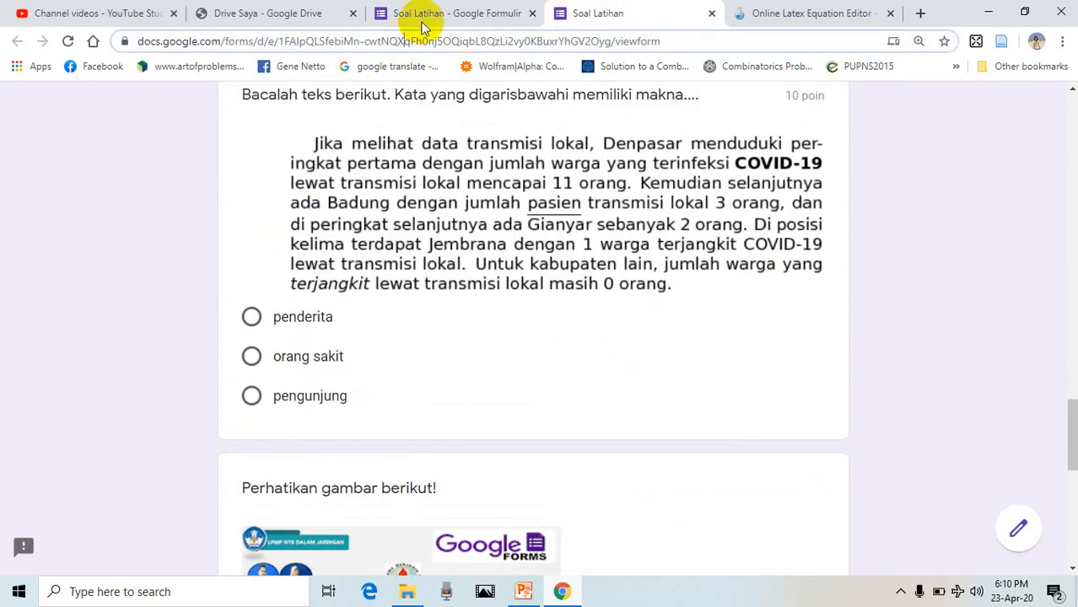
{"action": "key", "text": "ctrl+l"}
{"action": "key", "text": "Return"}
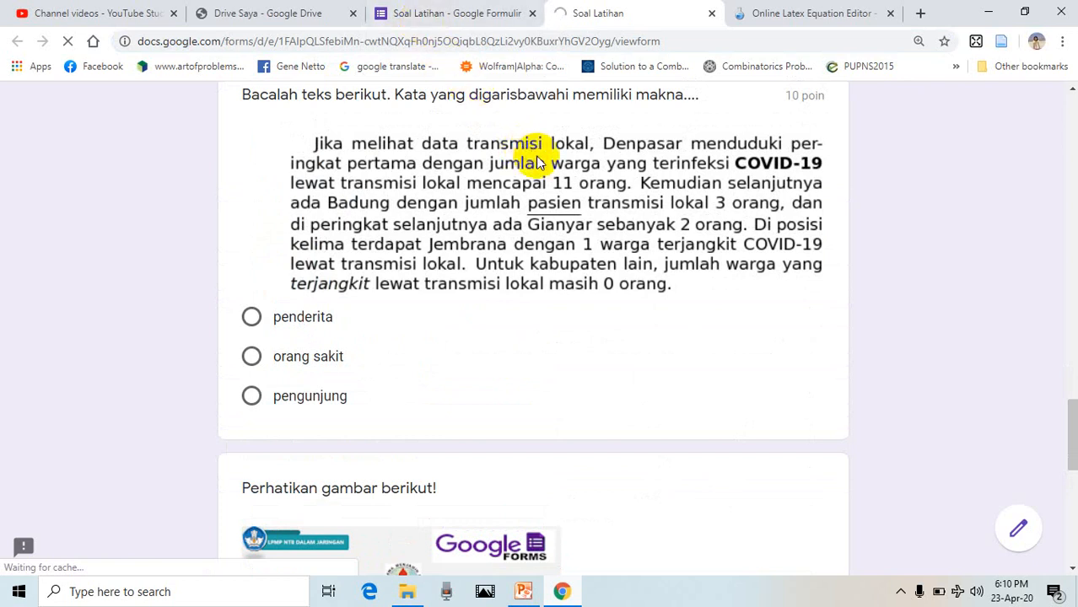
Step: Look over the questions in the form editor, and check the new quadratic equation question in the reloaded respondent view
{"action": "left_click", "coordinate": [478, 17]}
{"action": "scroll", "coordinate": [494, 376], "scroll_direction": "down", "scroll_amount": 2}
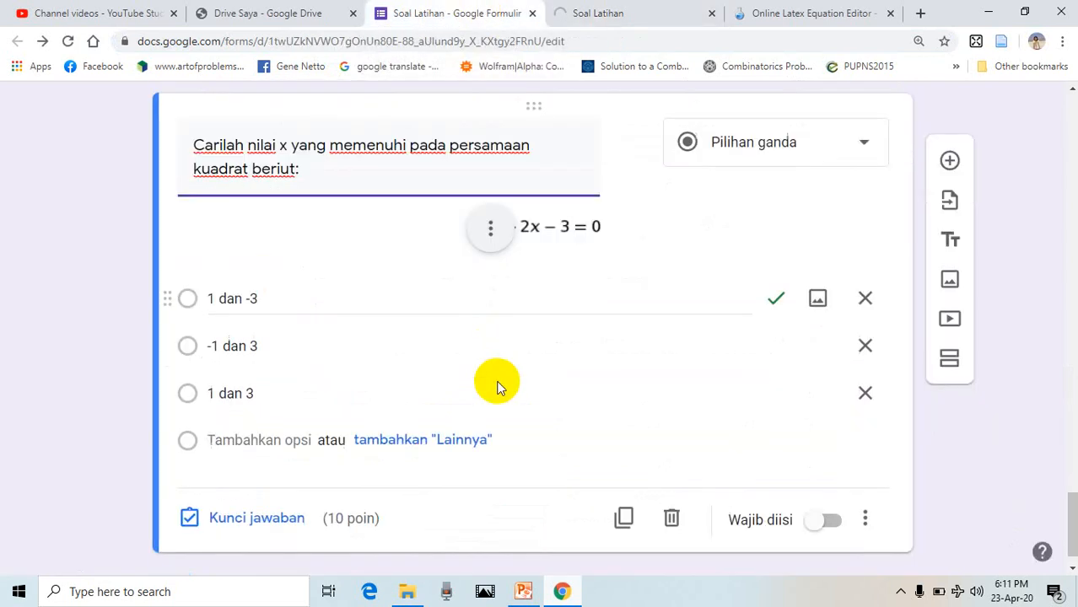
{"action": "scroll", "coordinate": [496, 371], "scroll_direction": "up", "scroll_amount": 15}
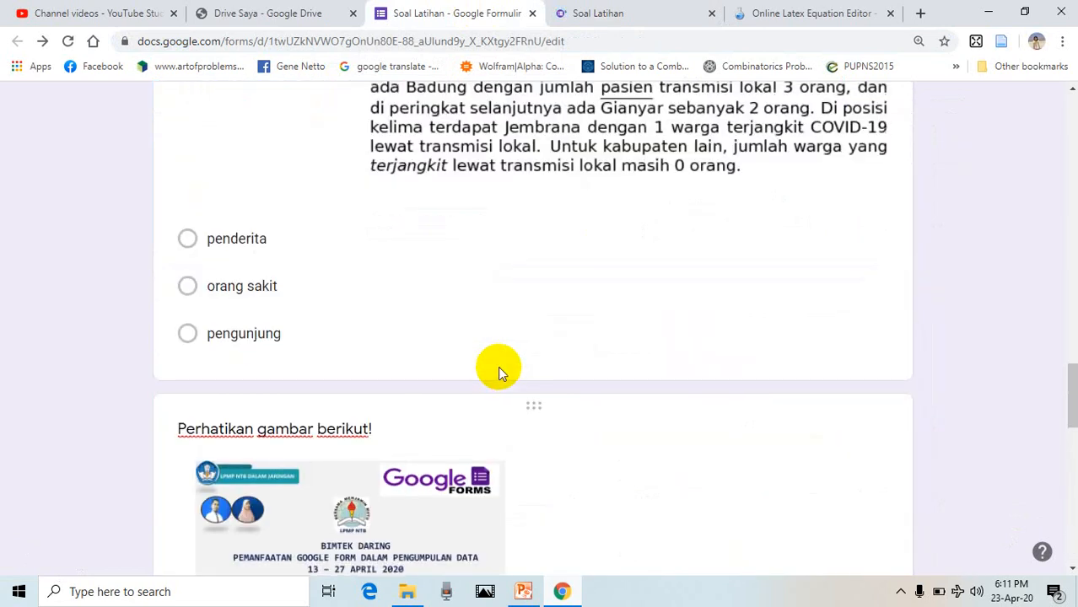
{"action": "scroll", "coordinate": [498, 363], "scroll_direction": "up", "scroll_amount": 12}
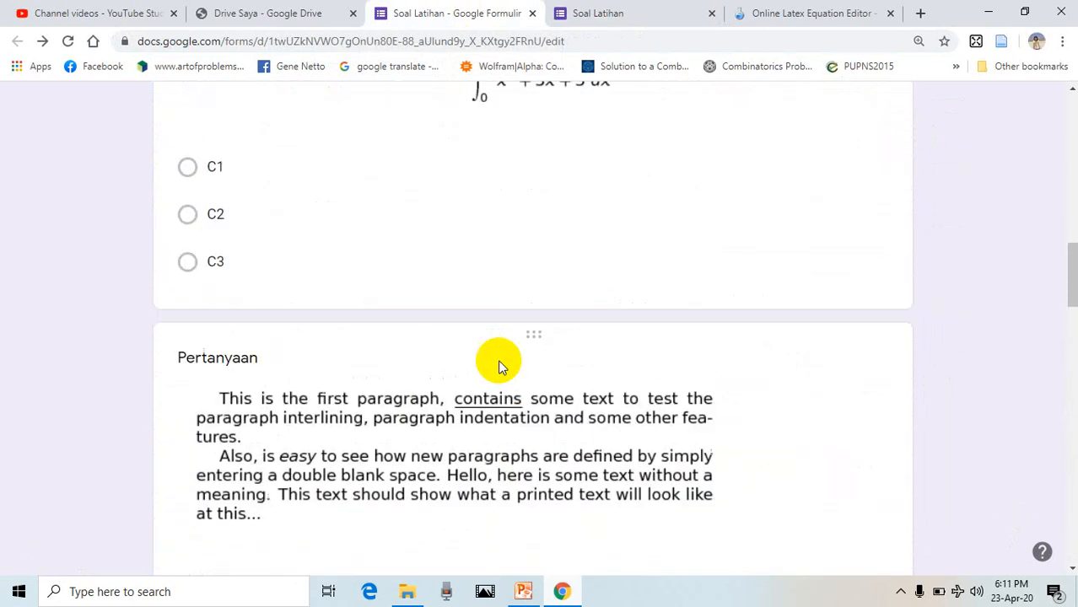
{"action": "left_click", "coordinate": [631, 15]}
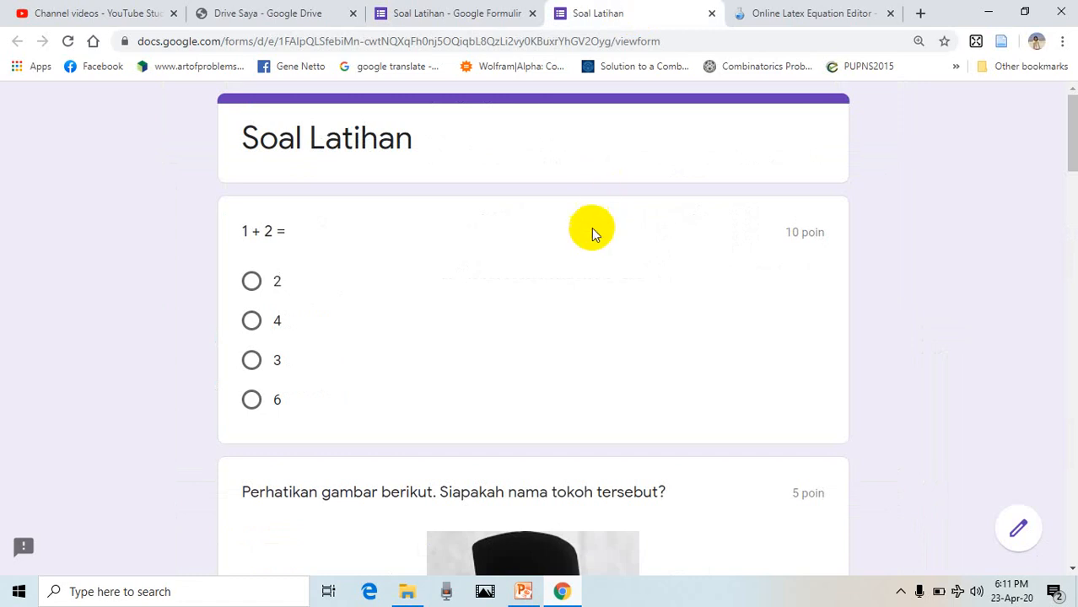
{"action": "scroll", "coordinate": [592, 258], "scroll_direction": "down", "scroll_amount": 3}
{"action": "scroll", "coordinate": [592, 262], "scroll_direction": "down", "scroll_amount": 6}
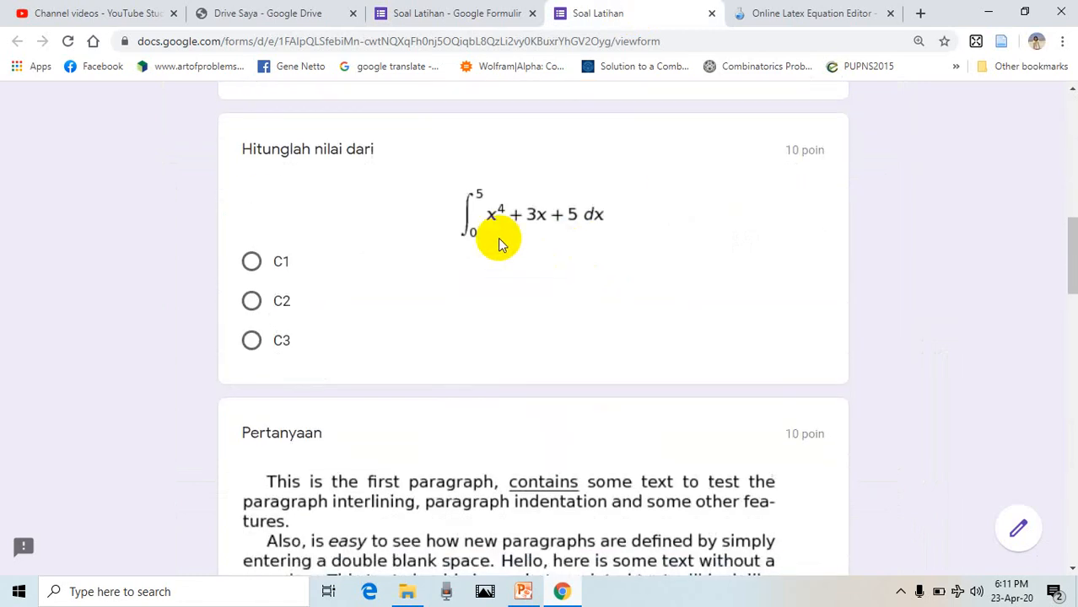
{"action": "scroll", "coordinate": [506, 245], "scroll_direction": "down", "scroll_amount": 4}
{"action": "scroll", "coordinate": [510, 250], "scroll_direction": "down", "scroll_amount": 10}
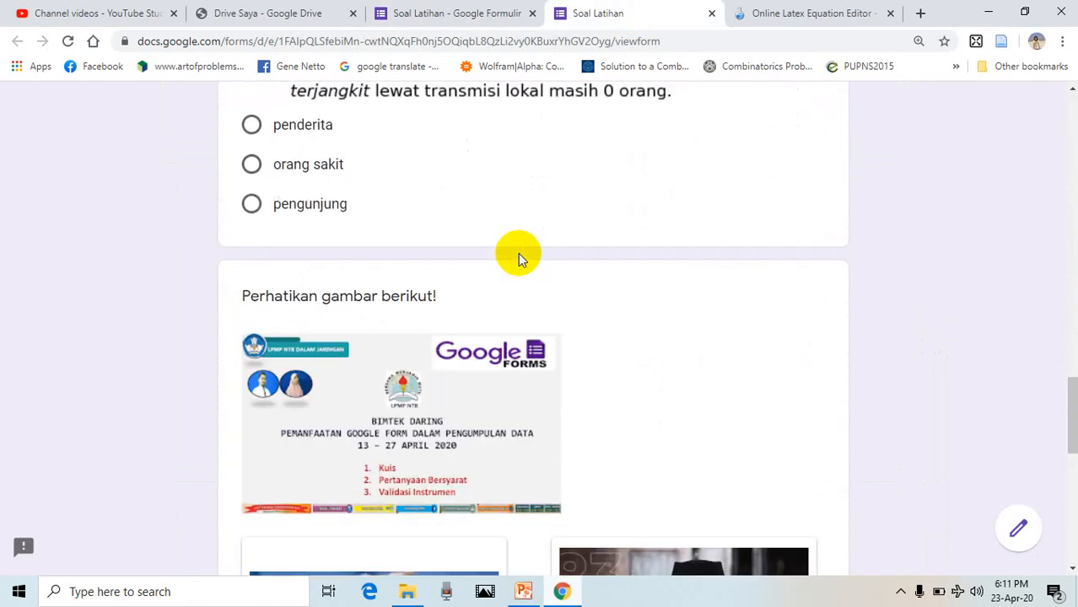
{"action": "scroll", "coordinate": [519, 253], "scroll_direction": "down", "scroll_amount": 3}
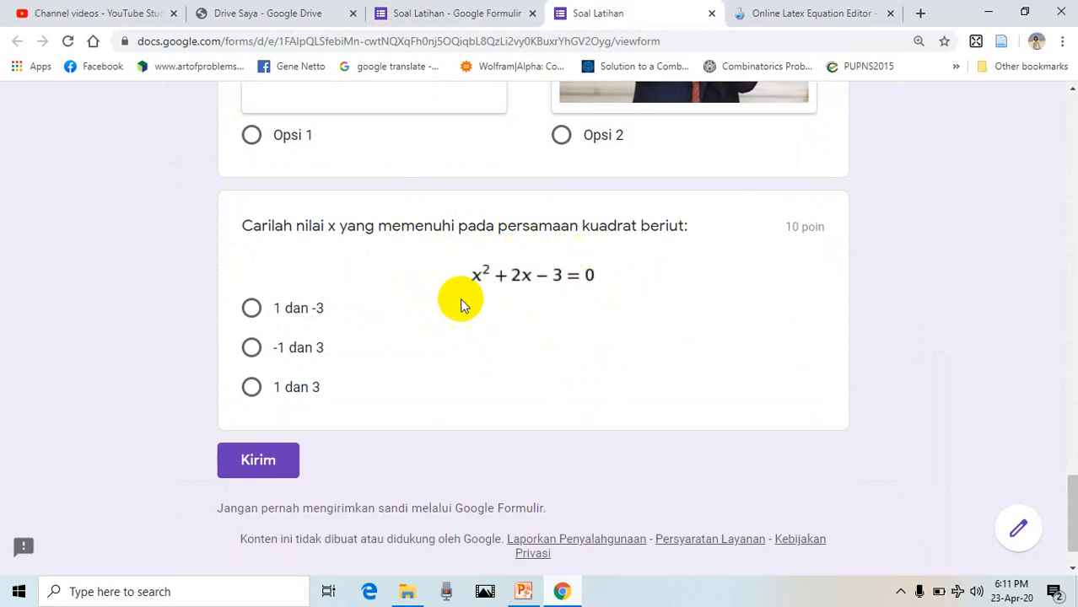
{"action": "scroll", "coordinate": [500, 291], "scroll_direction": "up", "scroll_amount": 1}
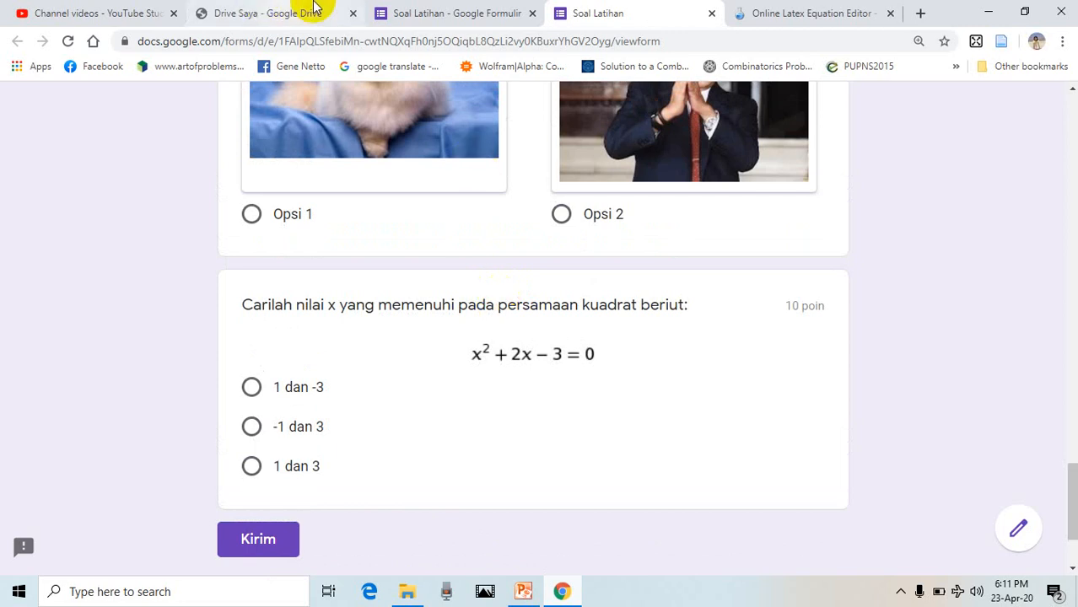
Step: Return to the form editor and add a blank multiple-choice question below the quadratic equation question
{"action": "left_click", "coordinate": [412, 13]}
{"action": "scroll", "coordinate": [463, 413], "scroll_direction": "down", "scroll_amount": 18}
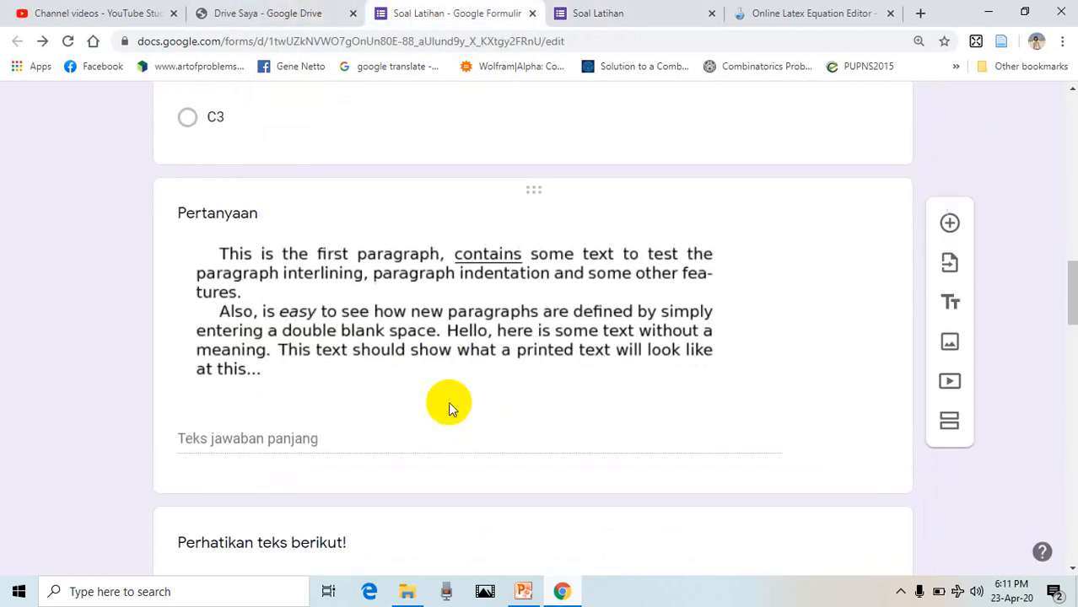
{"action": "left_click", "coordinate": [449, 405]}
{"action": "scroll", "coordinate": [450, 406], "scroll_direction": "down", "scroll_amount": 2}
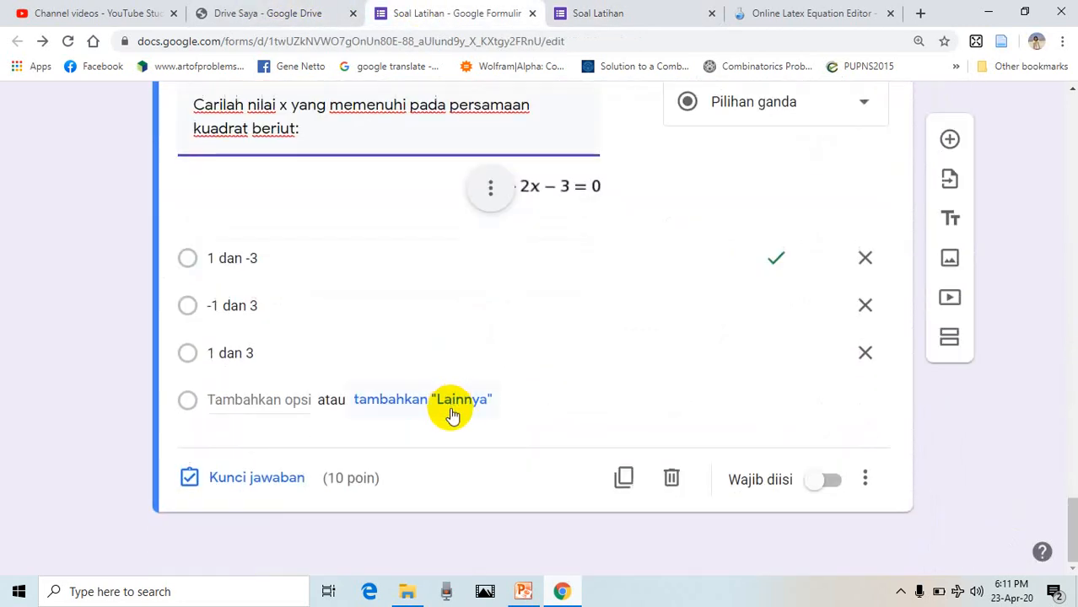
{"action": "left_click", "coordinate": [368, 109]}
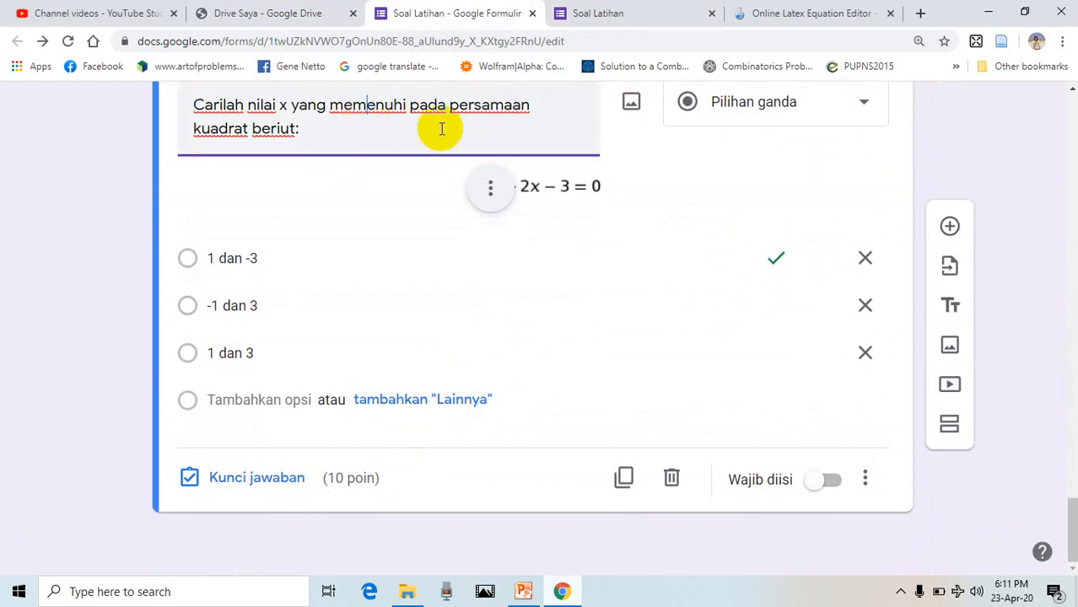
{"action": "left_click", "coordinate": [947, 229]}
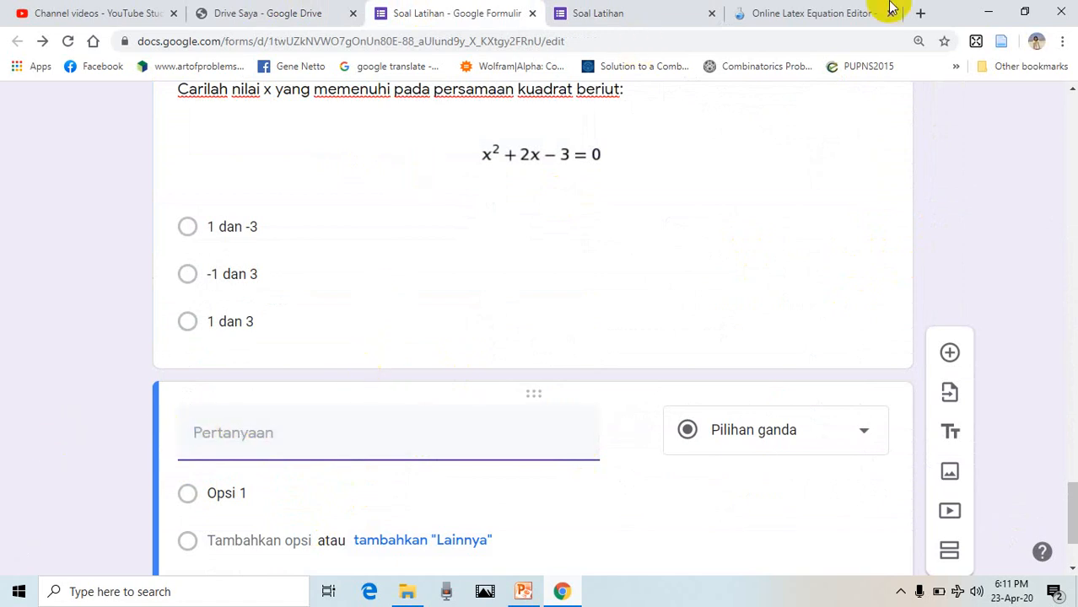
Step: Switch to the online LaTeX equation editor and bring up the quadratic equation's code
{"action": "left_click", "coordinate": [815, 19]}
{"action": "scroll", "coordinate": [424, 237], "scroll_direction": "up", "scroll_amount": 2}
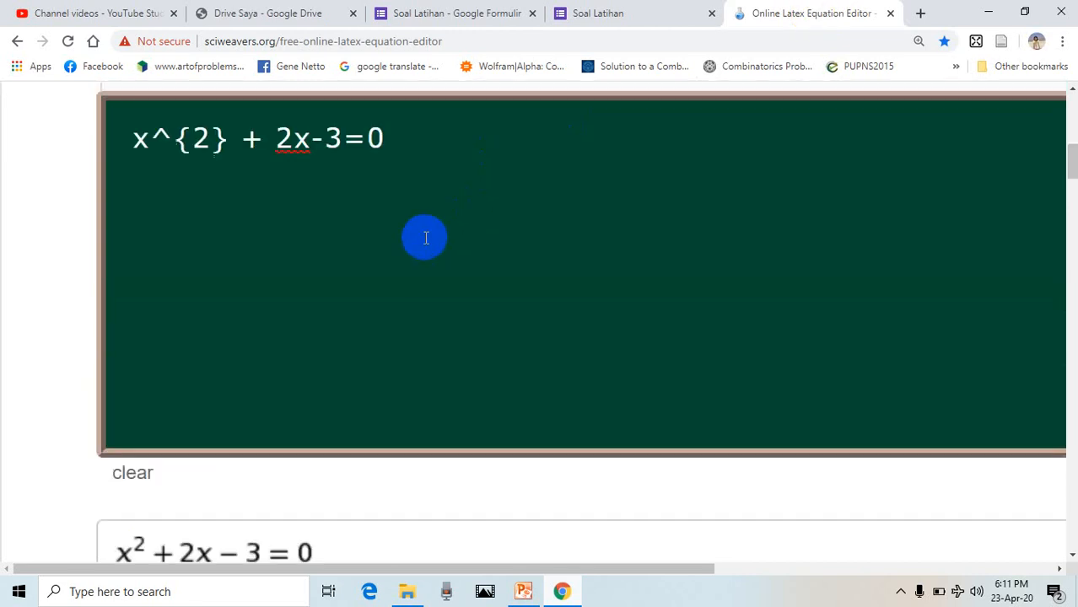
{"action": "scroll", "coordinate": [408, 187], "scroll_direction": "up", "scroll_amount": 1}
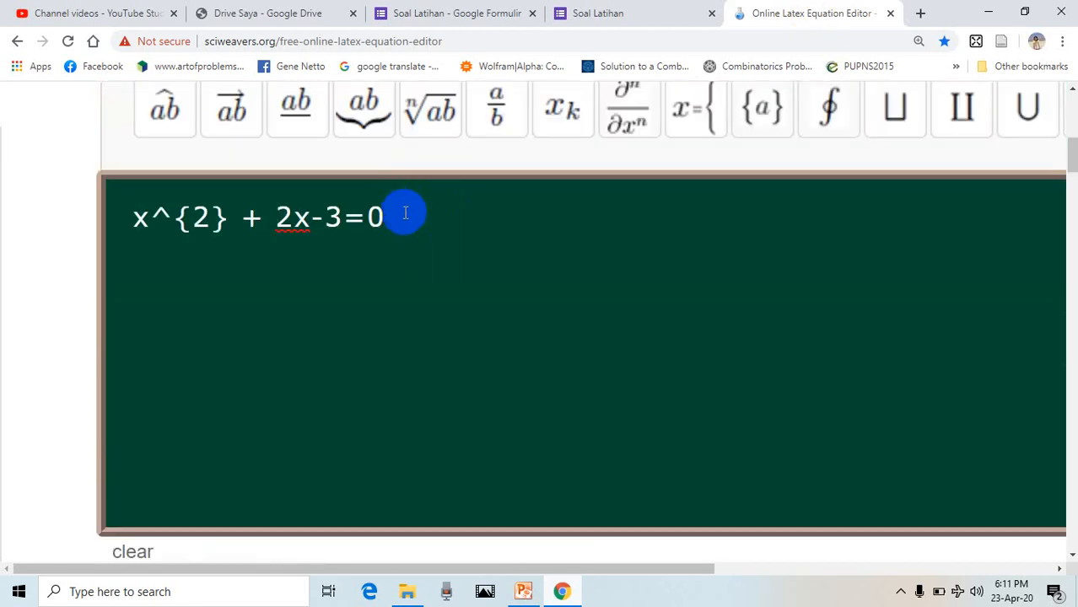
{"action": "left_click", "coordinate": [406, 212]}
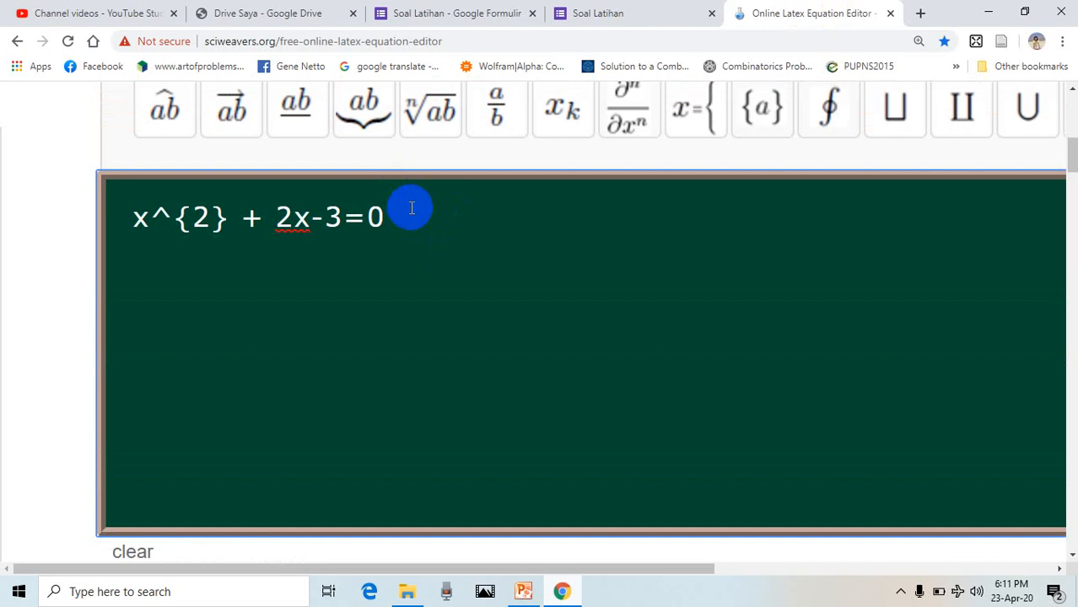
{"action": "scroll", "coordinate": [551, 320], "scroll_direction": "up", "scroll_amount": 1}
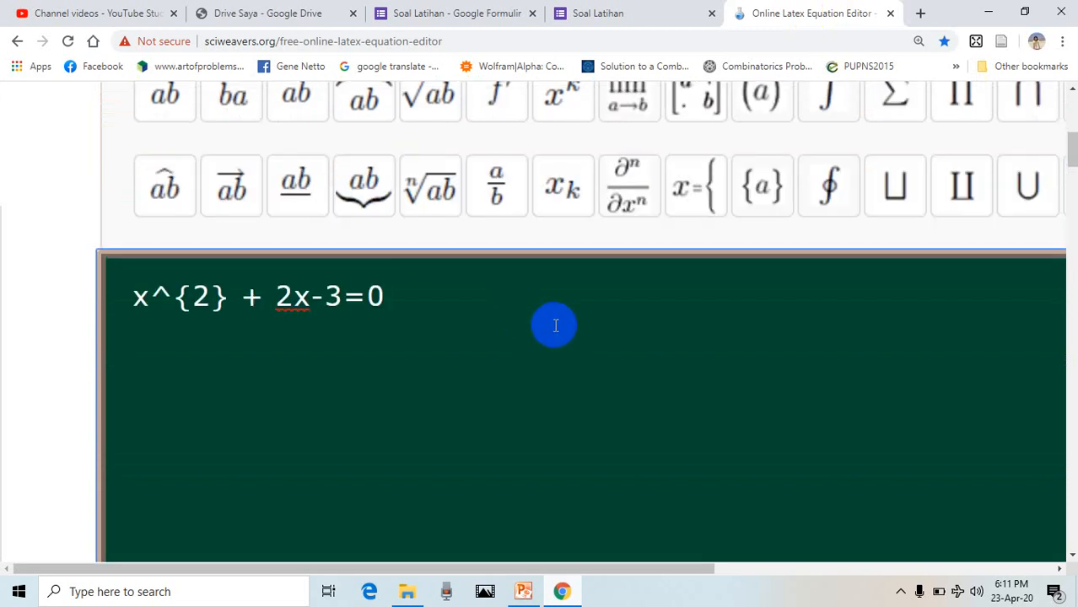
{"action": "left_click", "coordinate": [432, 192]}
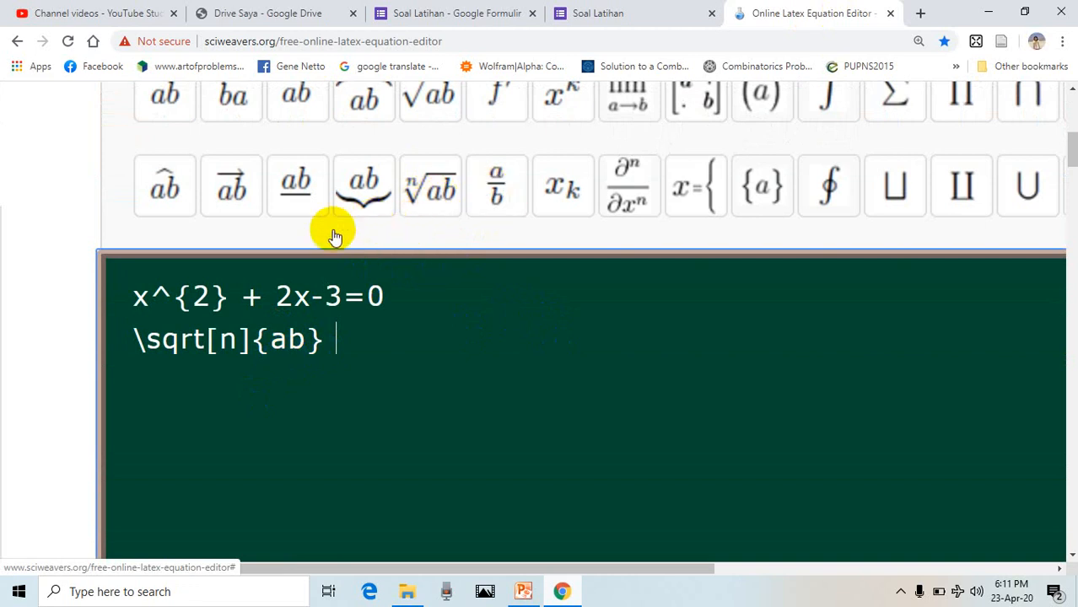
{"action": "scroll", "coordinate": [329, 229], "scroll_direction": "up", "scroll_amount": 1}
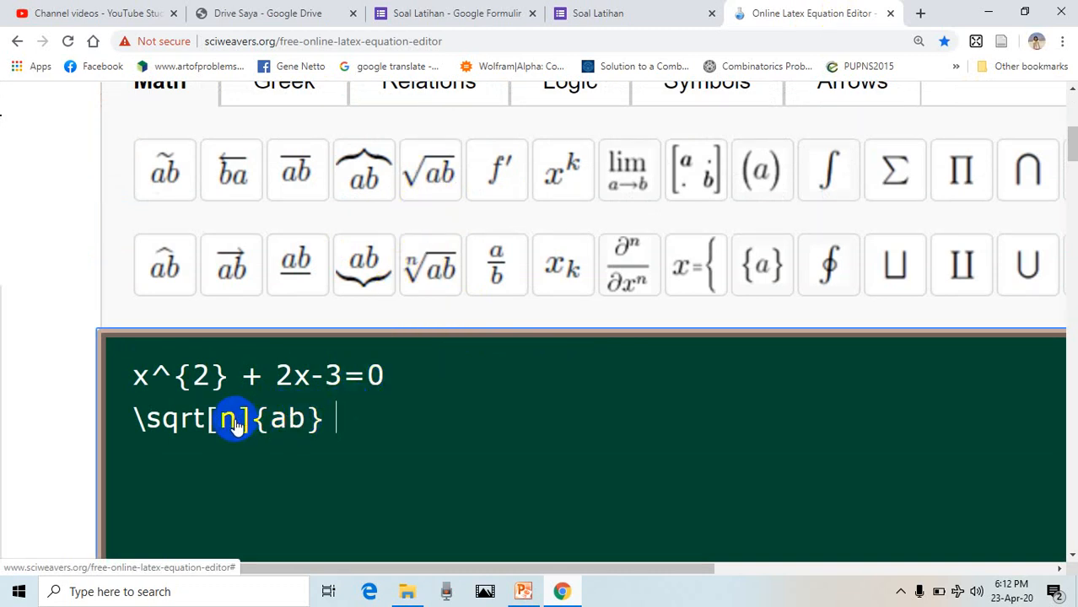
{"action": "scroll", "coordinate": [305, 415], "scroll_direction": "down", "scroll_amount": 1}
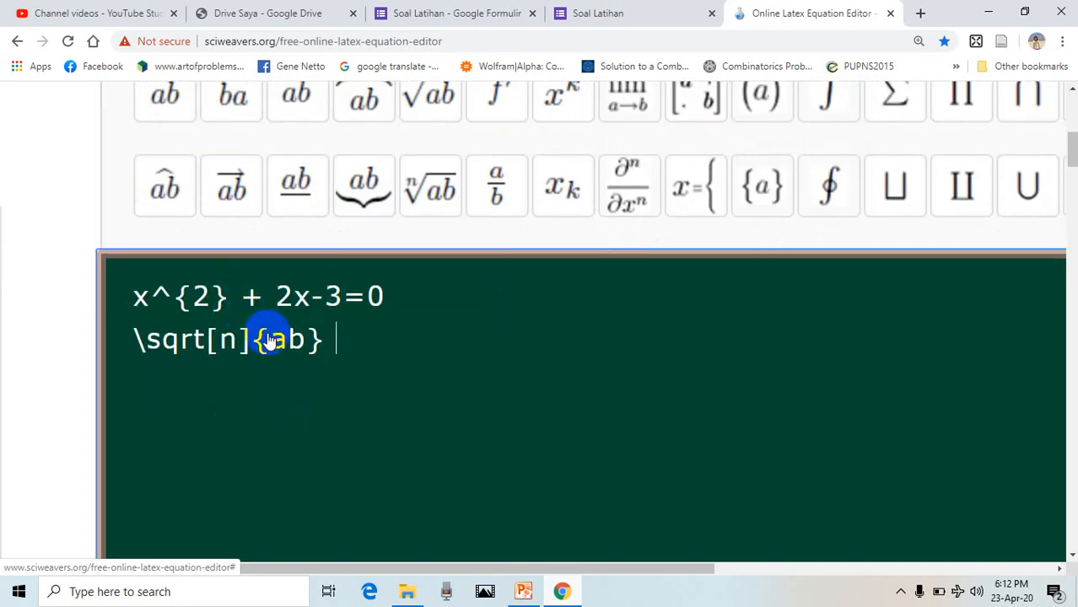
{"action": "scroll", "coordinate": [270, 341], "scroll_direction": "up", "scroll_amount": 1}
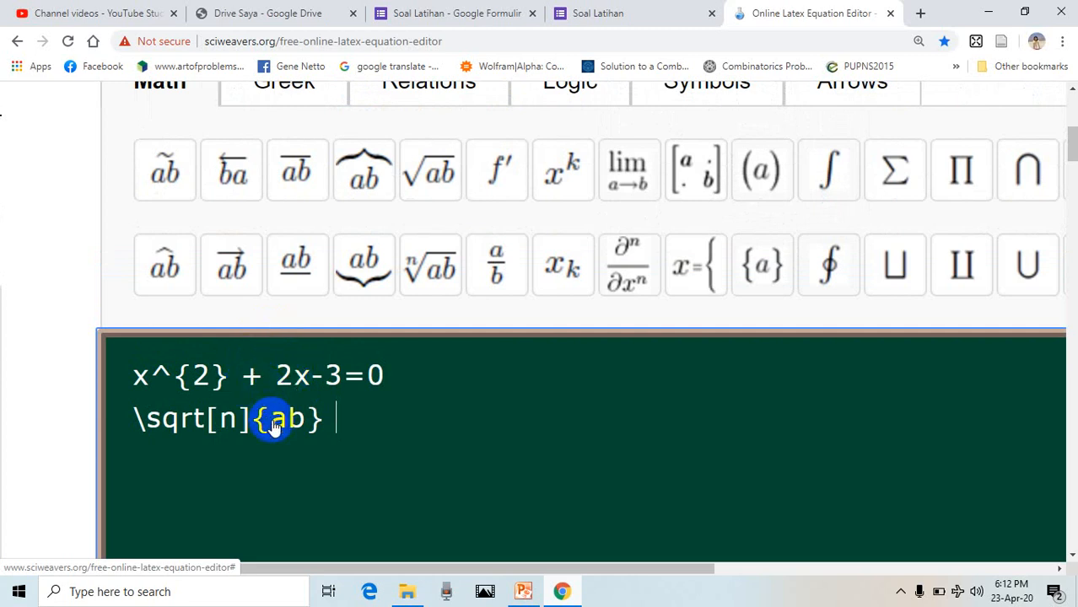
{"action": "scroll", "coordinate": [274, 405], "scroll_direction": "up", "scroll_amount": 2}
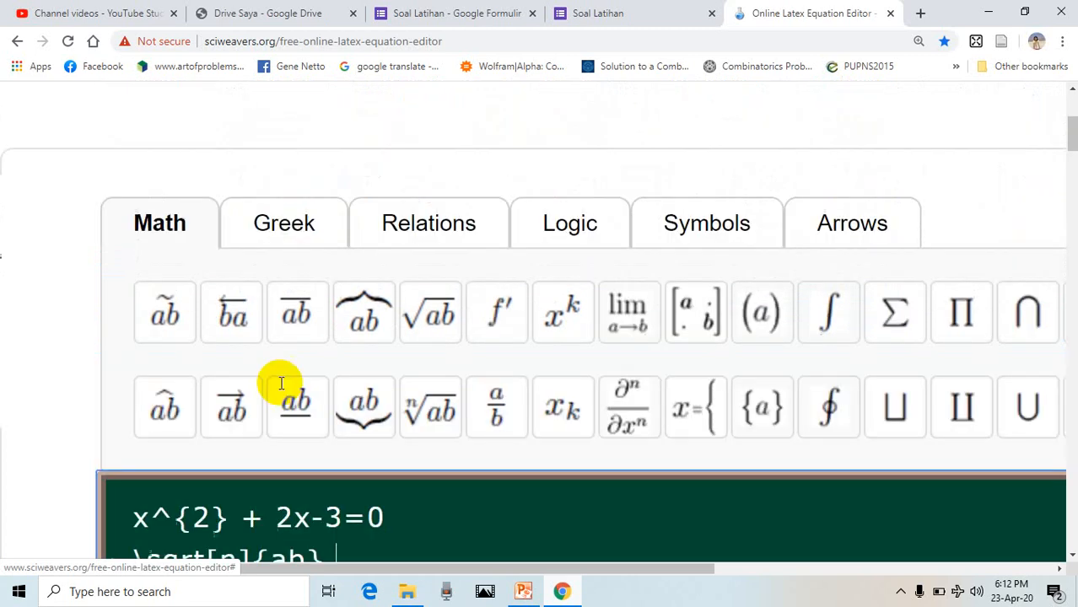
{"action": "scroll", "coordinate": [338, 342], "scroll_direction": "down", "scroll_amount": 3}
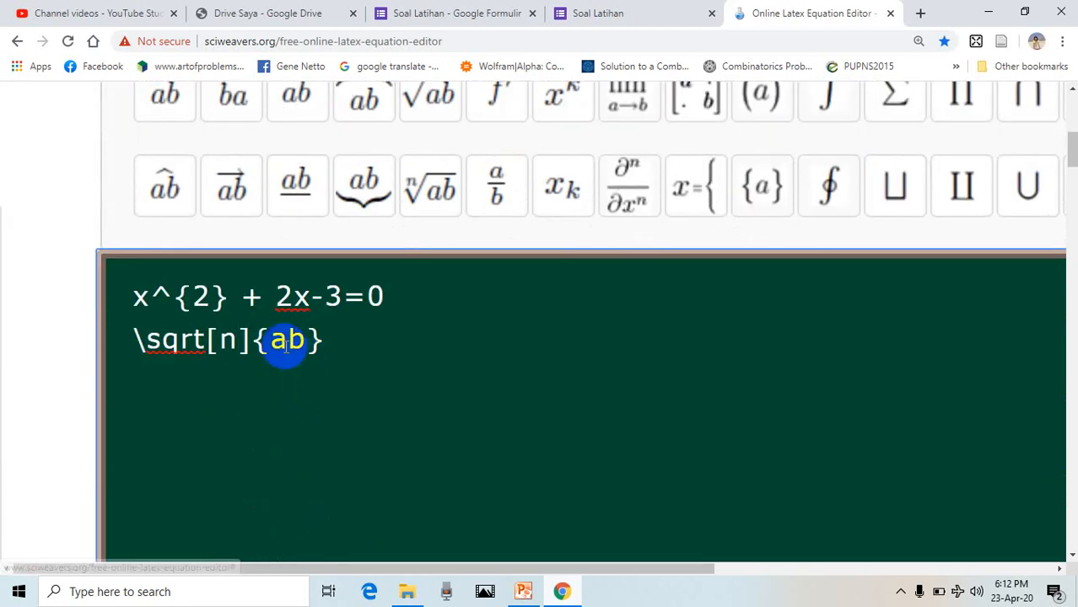
Step: Clear all code from the equation editor and start a new expression with \sqrt{25}+
{"action": "left_click_drag", "start_coordinate": [333, 342], "coordinate": [117, 301]}
{"action": "key", "text": "BackSpace"}
{"action": "scroll", "coordinate": [253, 295], "scroll_direction": "up", "scroll_amount": 2}
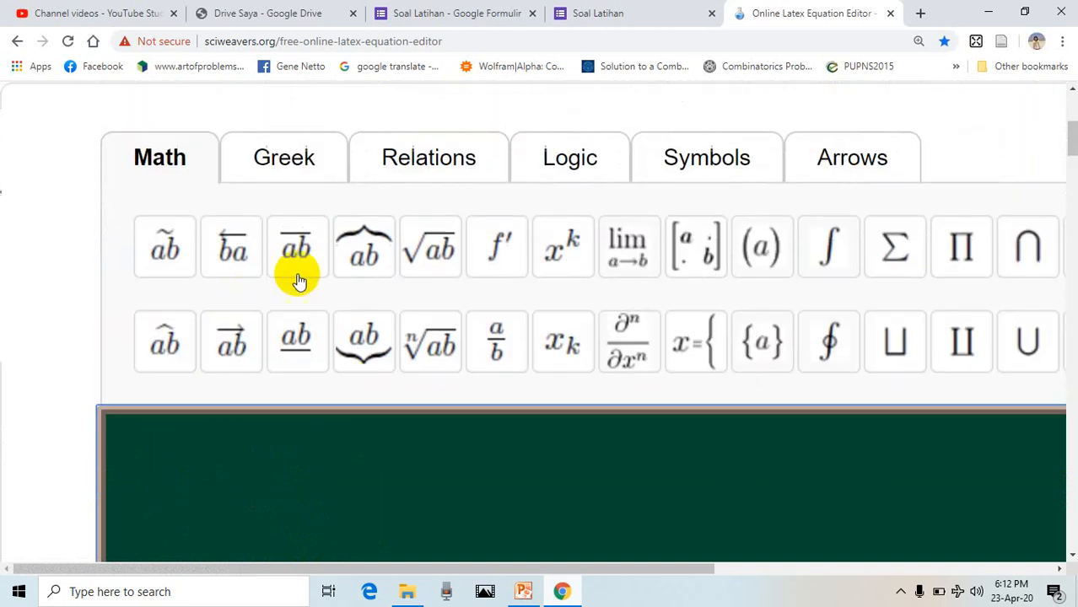
{"action": "left_click", "coordinate": [432, 253]}
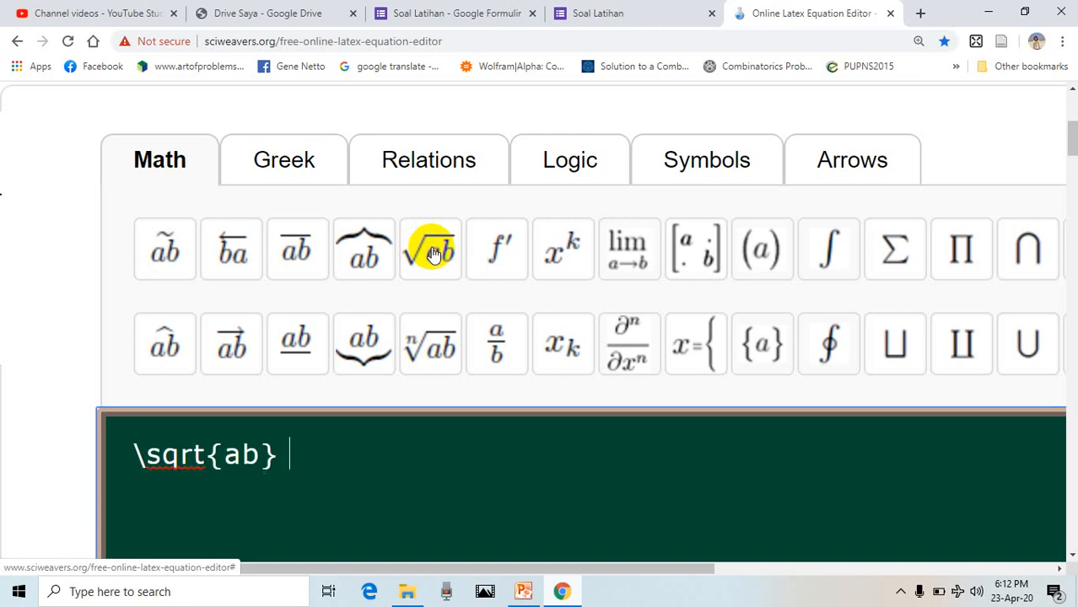
{"action": "left_click", "coordinate": [257, 455]}
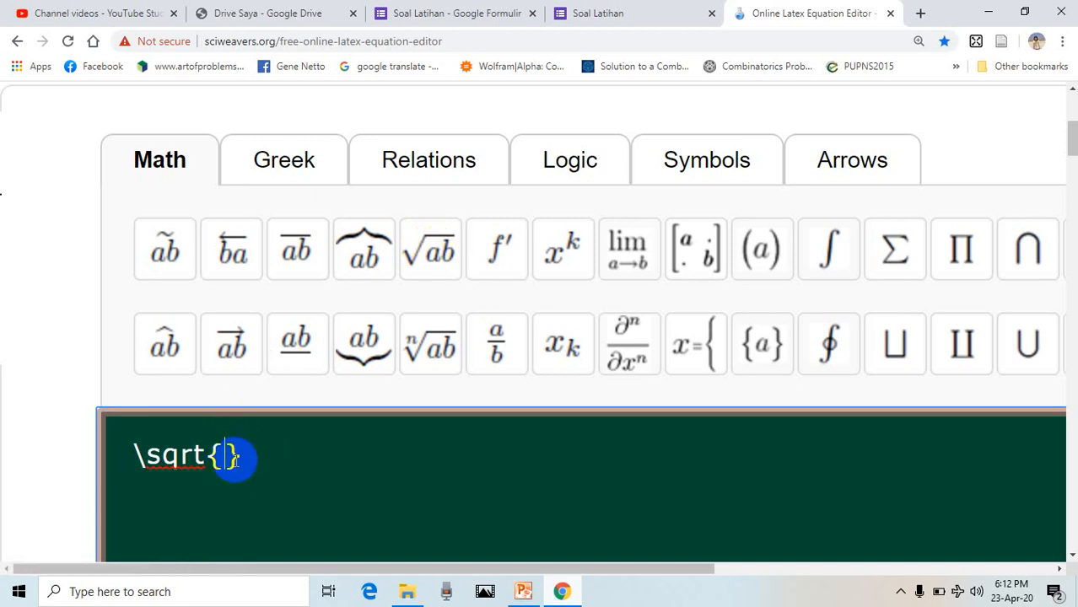
{"action": "type", "text": "25"}
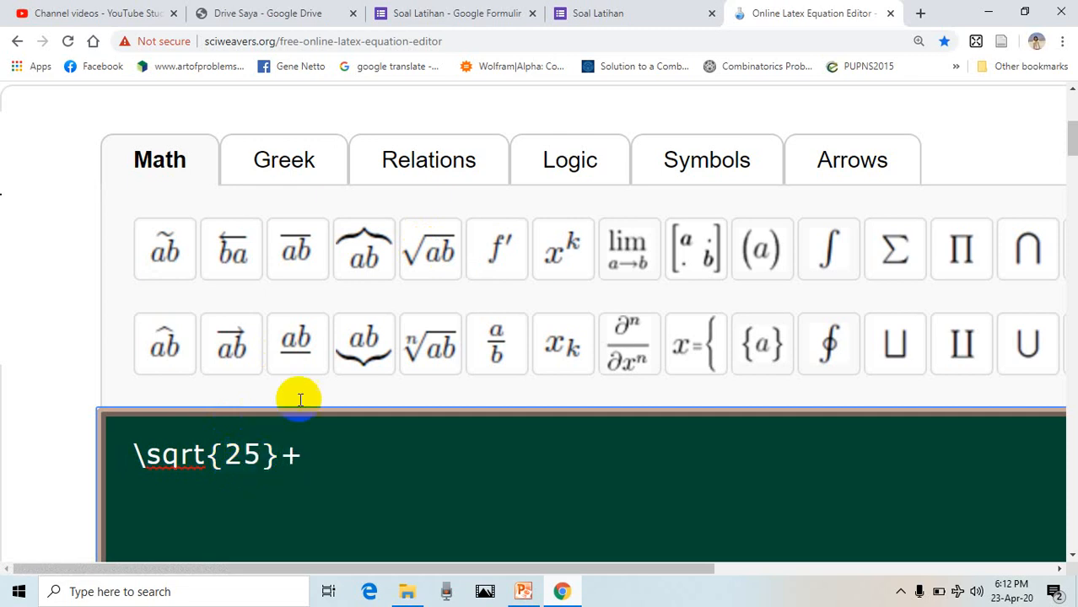
Step: Extend the expression with two more square roots so the first line reads \sqrt{25}+ \sqrt{36}- \sqrt{100}=
{"action": "left_click", "coordinate": [437, 260]}
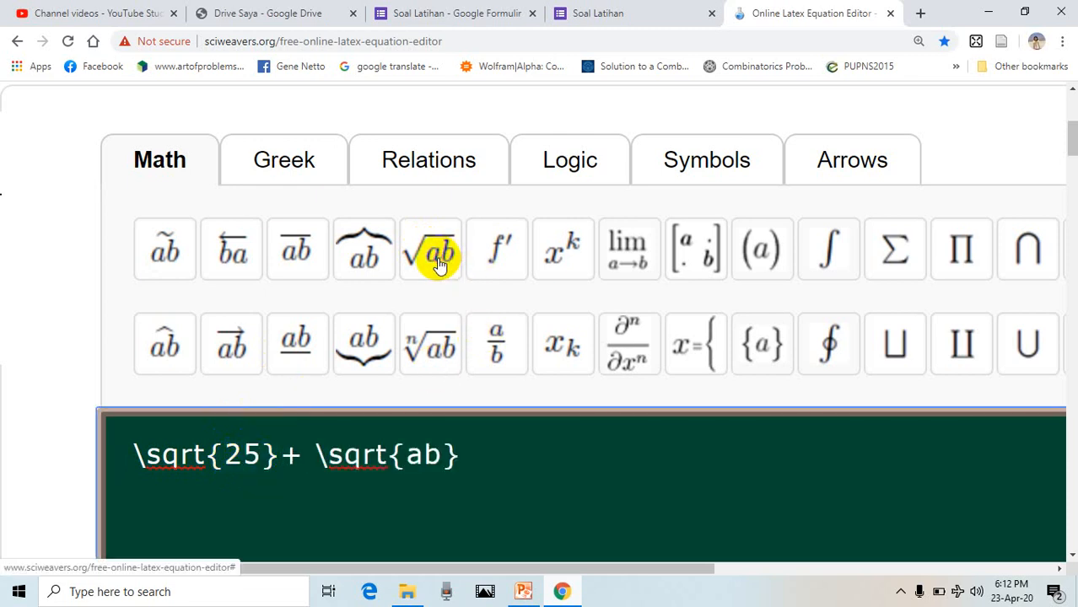
{"action": "key", "text": "BackSpace"}
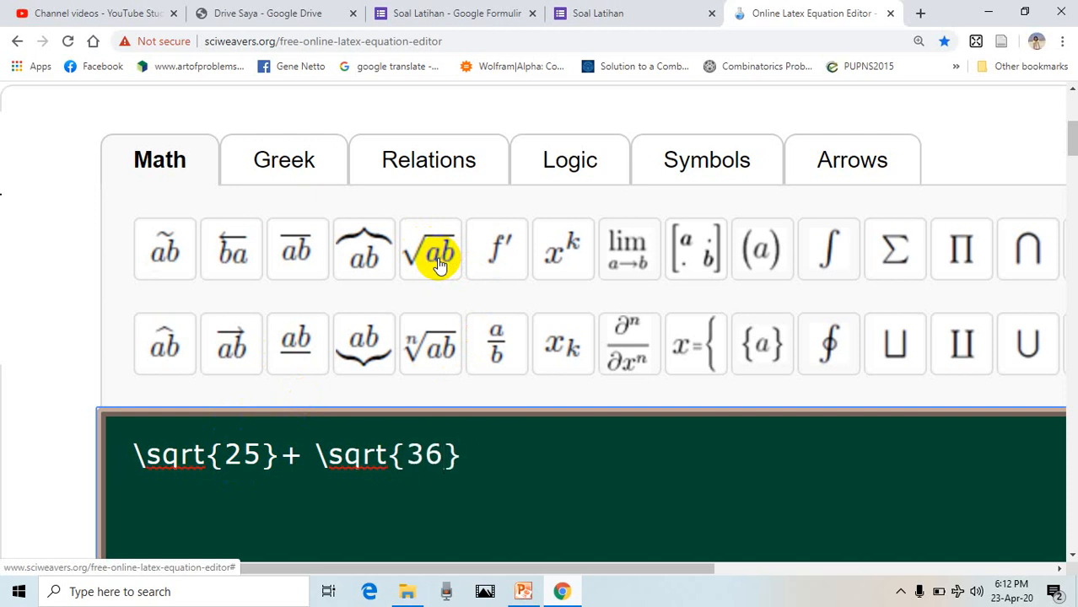
{"action": "scroll", "coordinate": [447, 253], "scroll_direction": "up", "scroll_amount": 1}
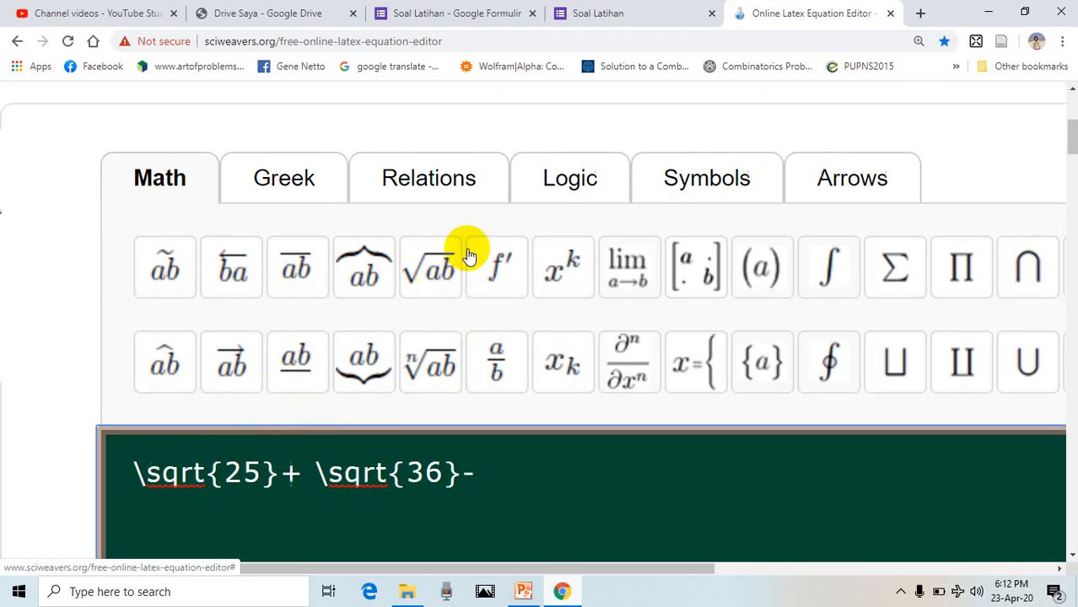
{"action": "left_click", "coordinate": [435, 321]}
{"action": "scroll", "coordinate": [506, 371], "scroll_direction": "down", "scroll_amount": 3}
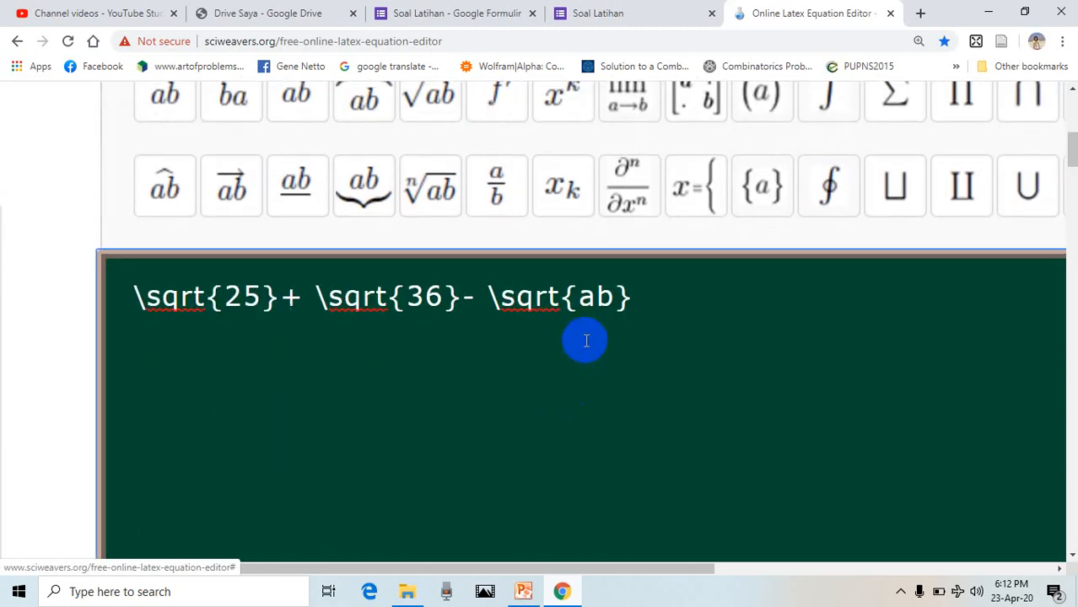
{"action": "left_click", "coordinate": [580, 297]}
{"action": "key", "text": "Delete"}
{"action": "type", "text": "100"}
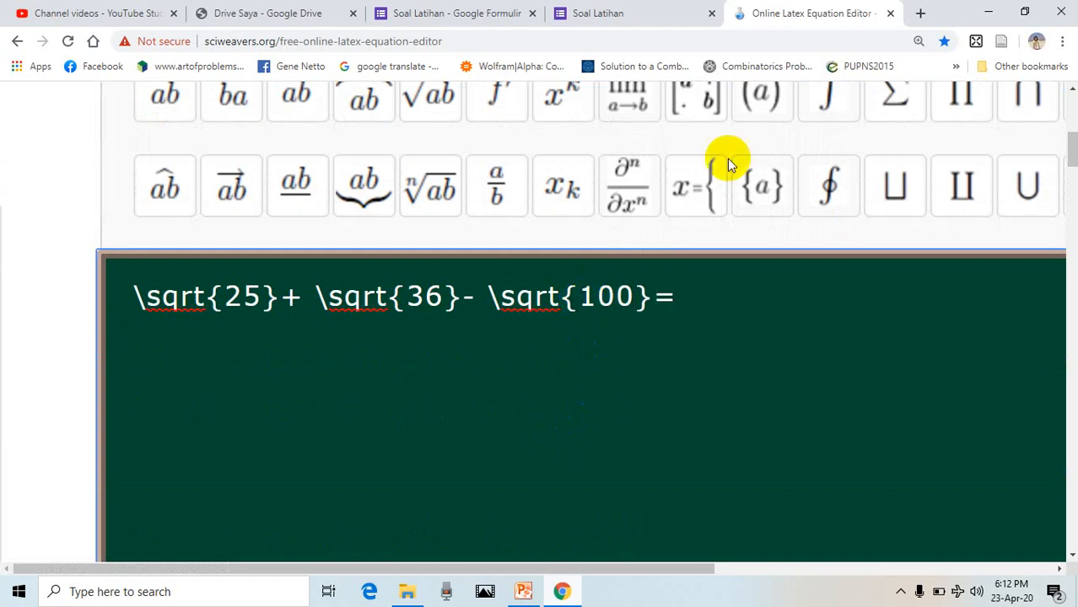
Step: Add a second line with an nth-root template, filled in as \sqrt[3]{127} =
{"action": "scroll", "coordinate": [626, 192], "scroll_direction": "up", "scroll_amount": 1}
{"action": "left_click", "coordinate": [432, 268]}
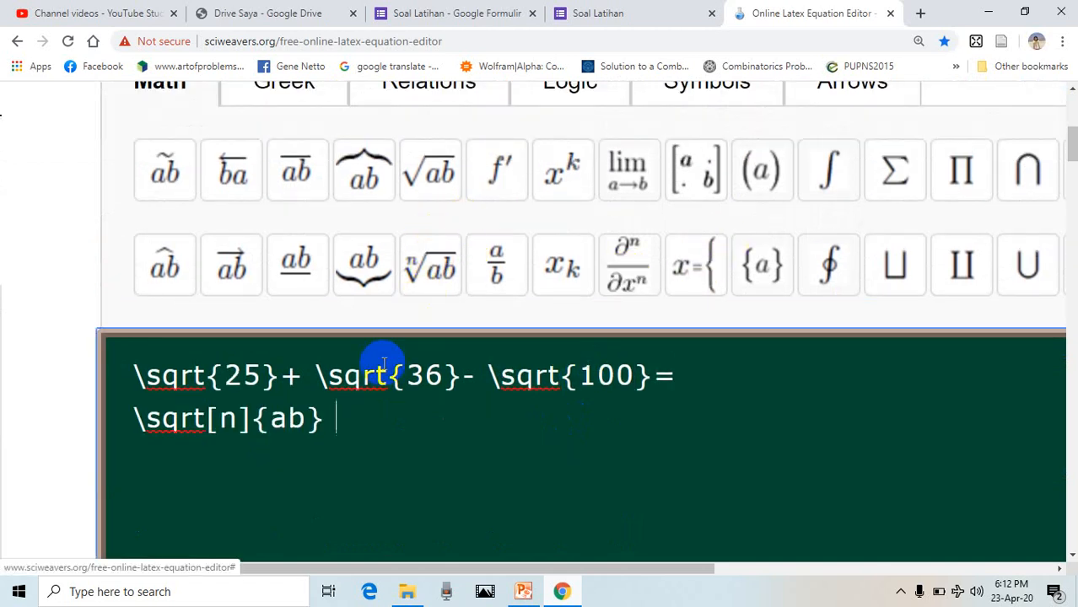
{"action": "scroll", "coordinate": [397, 361], "scroll_direction": "down", "scroll_amount": 1}
{"action": "double_click", "coordinate": [230, 340]}
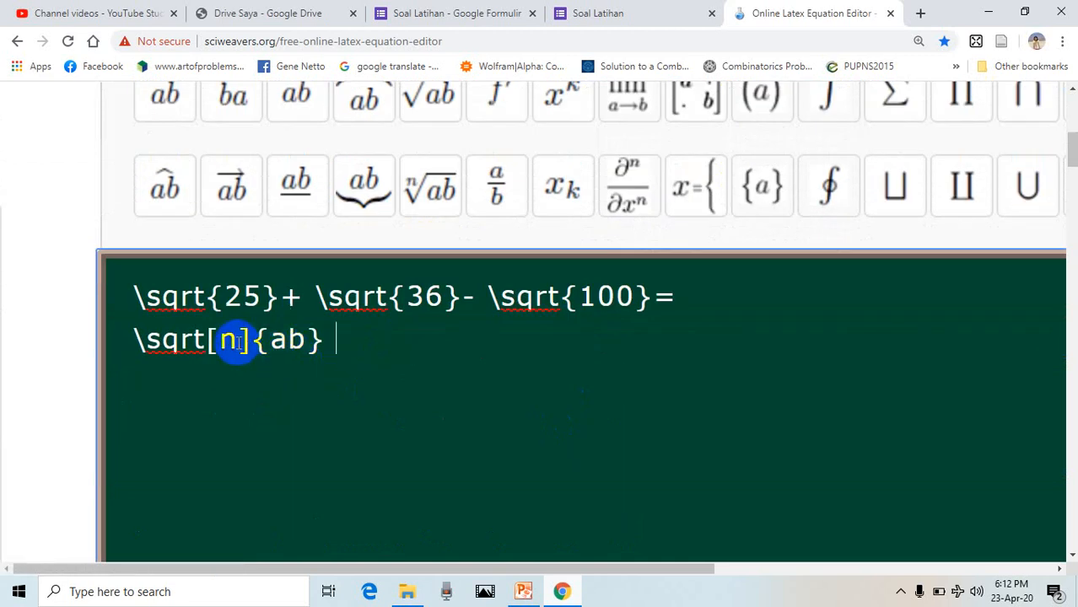
{"action": "key", "text": "BackSpace"}
{"action": "type", "text": "3"}
{"action": "double_click", "coordinate": [285, 339]}
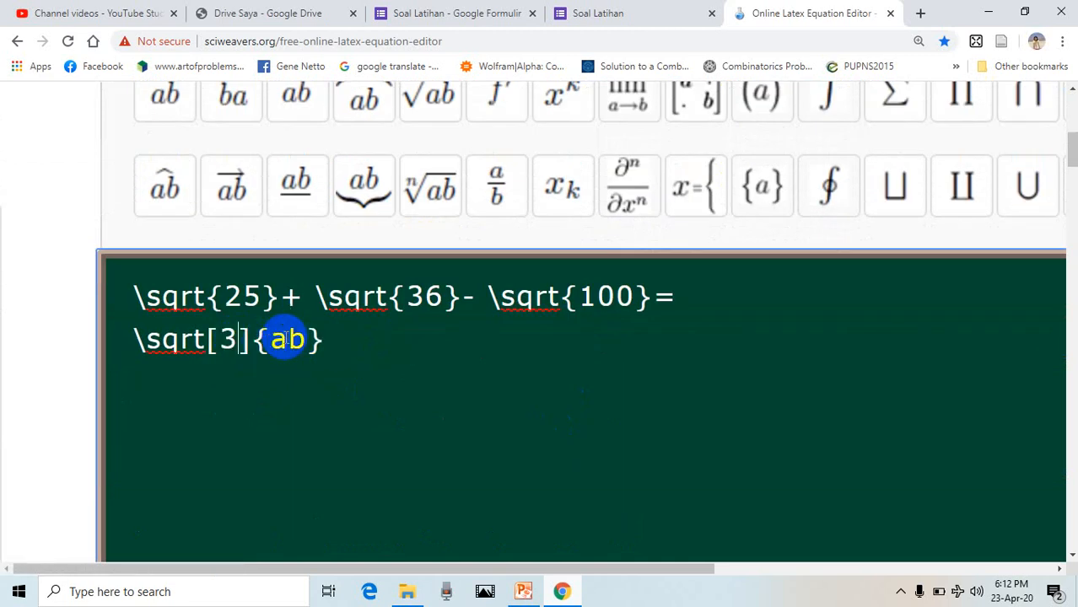
{"action": "key", "text": "BackSpace"}
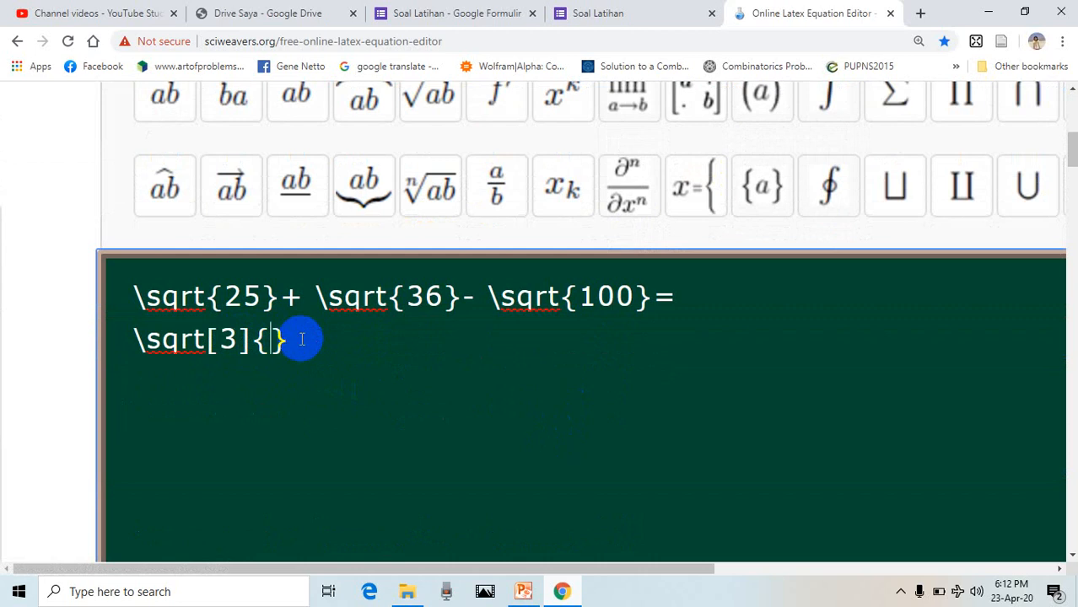
{"action": "type", "text": "127"}
{"action": "left_click", "coordinate": [360, 341]}
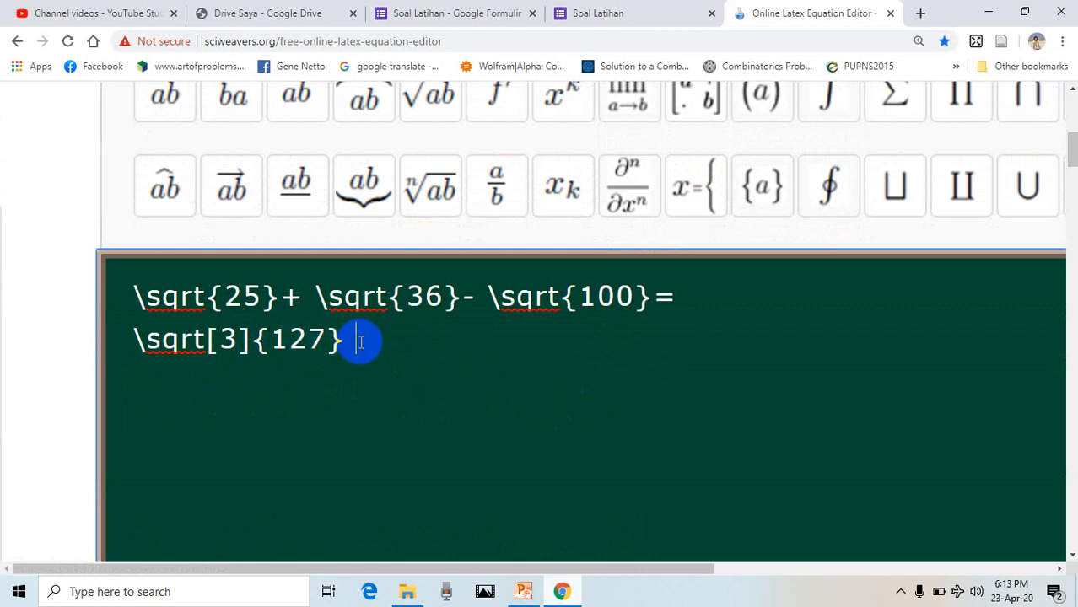
{"action": "type", "text": "="}
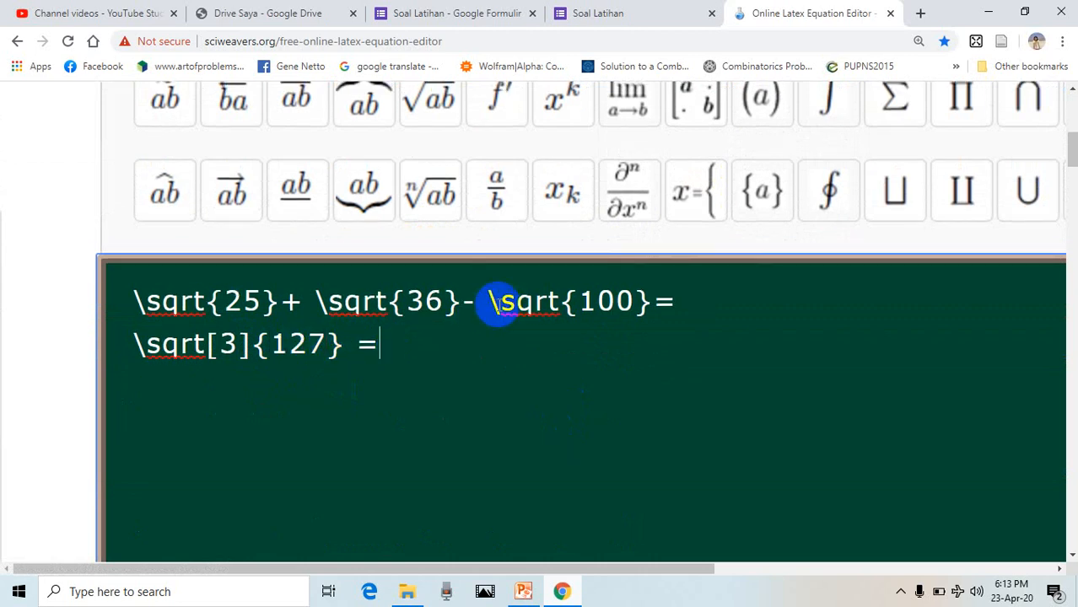
Step: Add a third line with a fraction template, filled in as \frac{1}{2} =
{"action": "scroll", "coordinate": [493, 308], "scroll_direction": "up", "scroll_amount": 1}
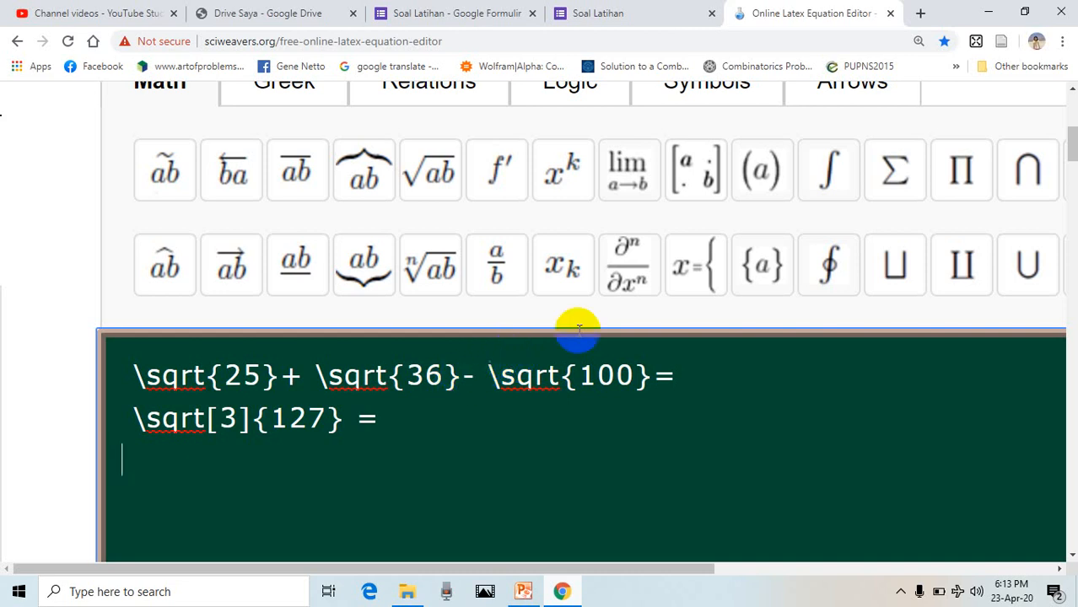
{"action": "scroll", "coordinate": [512, 249], "scroll_direction": "down", "scroll_amount": 1}
{"action": "scroll", "coordinate": [509, 251], "scroll_direction": "up", "scroll_amount": 1}
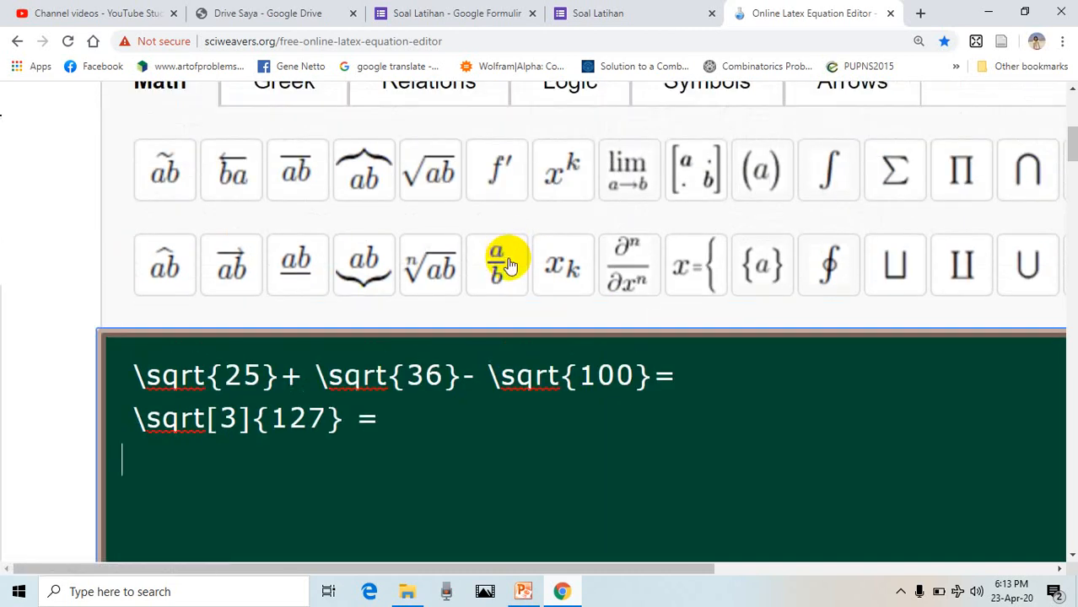
{"action": "left_click", "coordinate": [502, 253]}
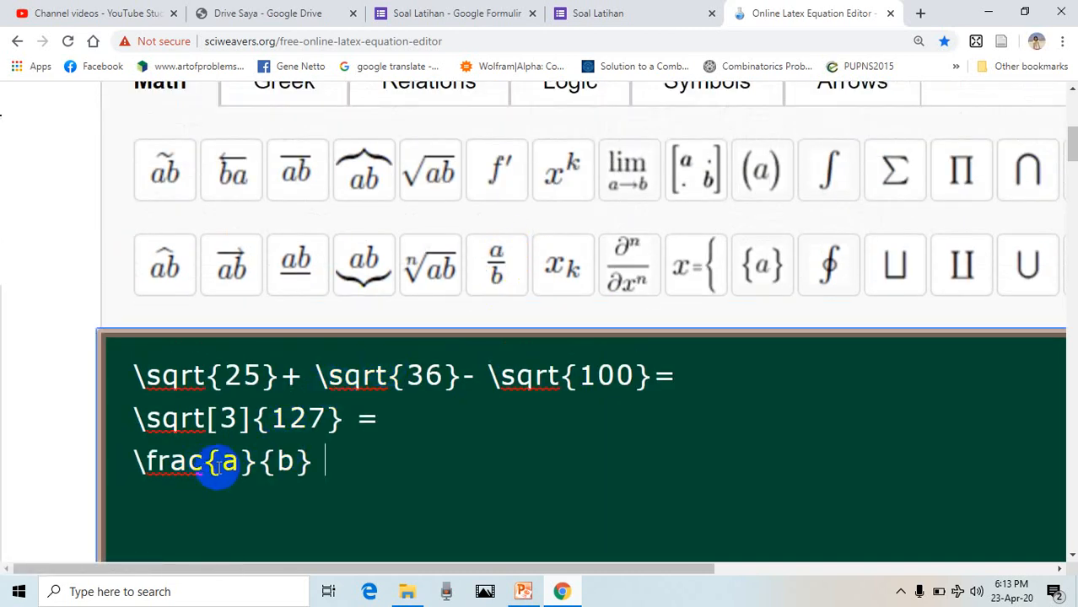
{"action": "scroll", "coordinate": [212, 469], "scroll_direction": "down", "scroll_amount": 1}
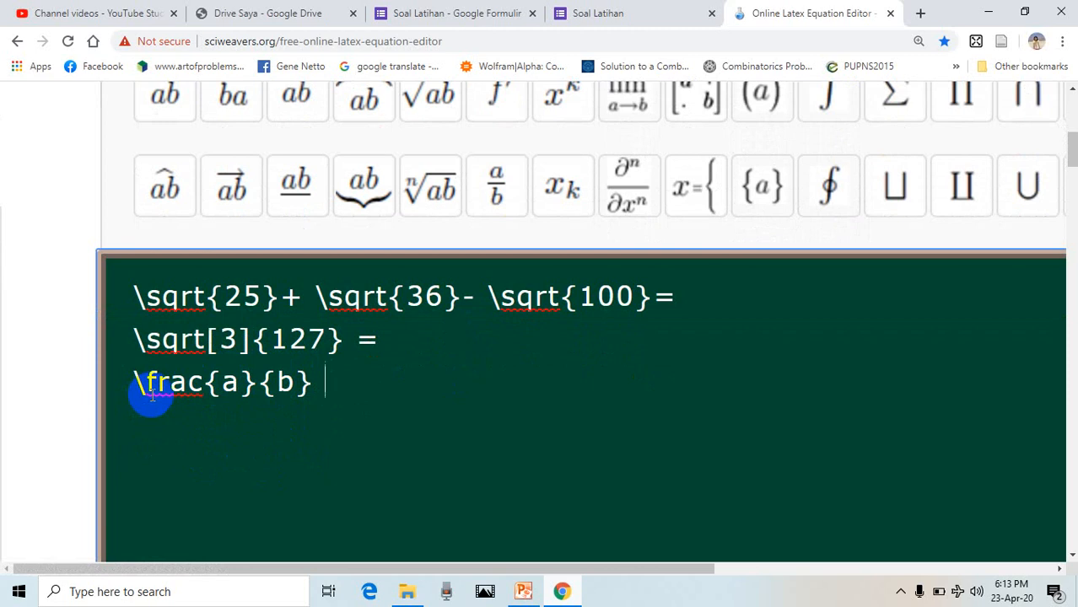
{"action": "left_click", "coordinate": [241, 384]}
{"action": "key", "text": "BackSpace"}
{"action": "type", "text": "1"}
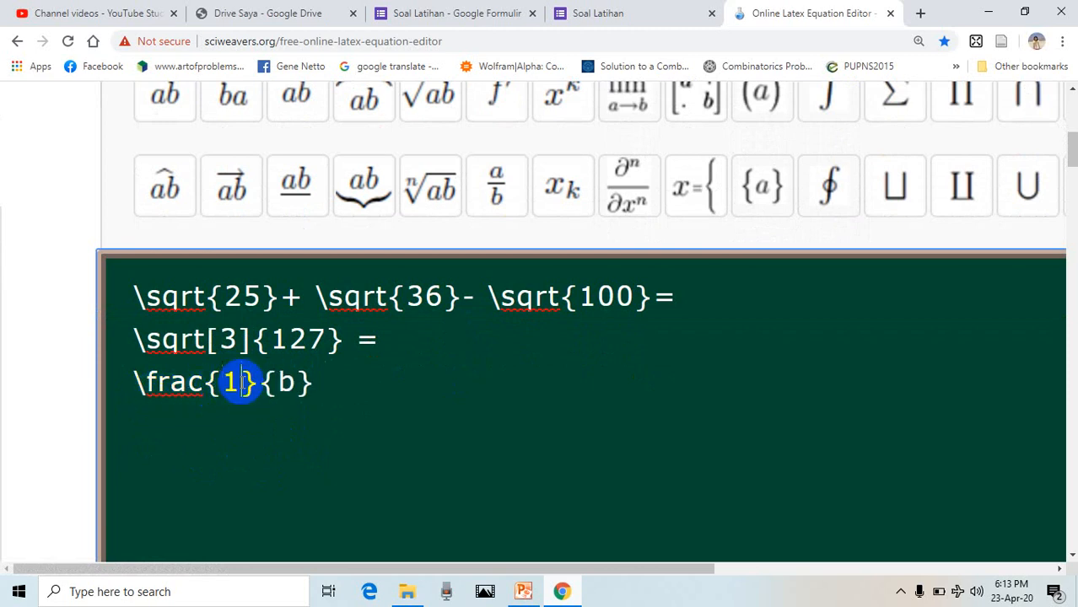
{"action": "left_click", "coordinate": [295, 383]}
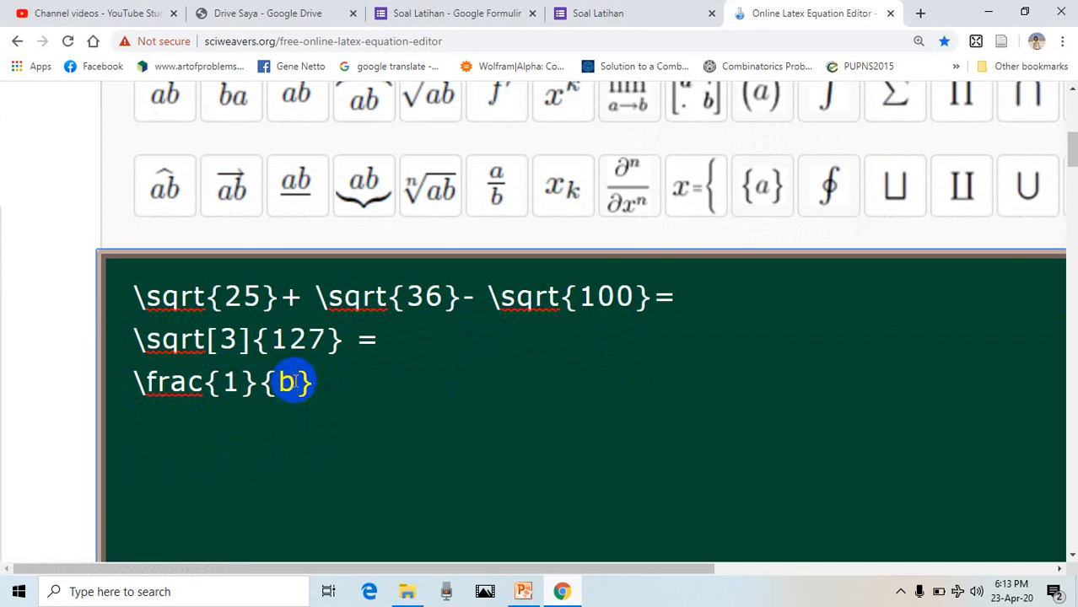
{"action": "type", "text": "2"}
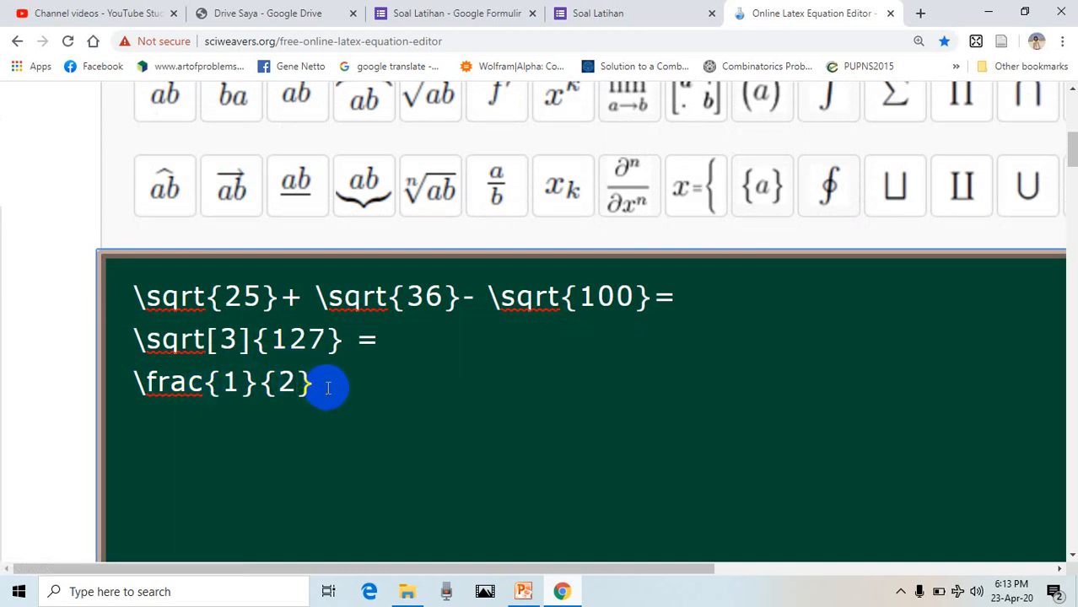
{"action": "key", "text": "Return"}
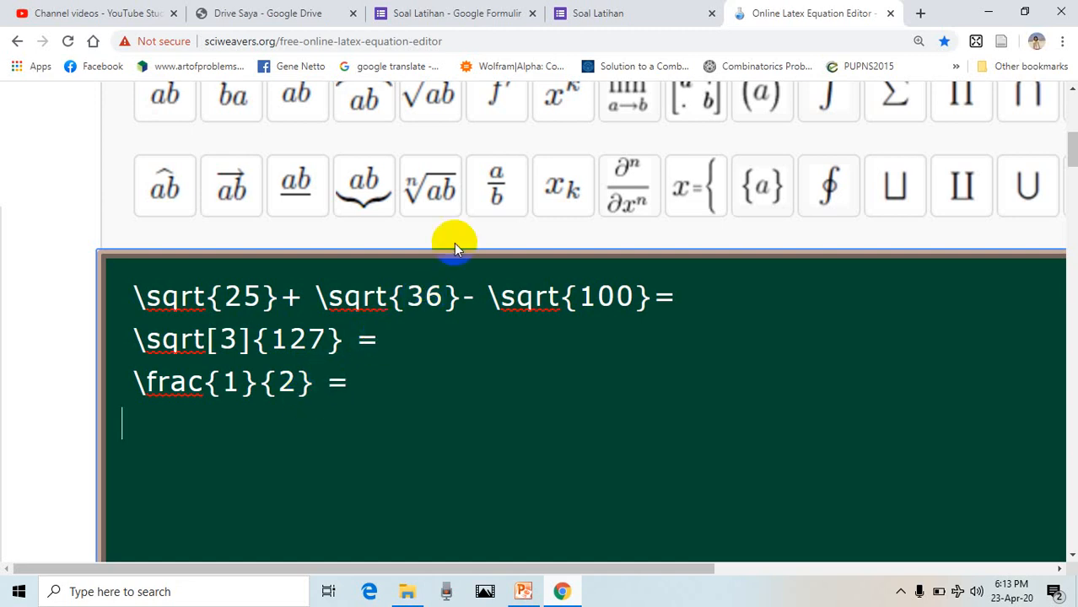
Step: Add a fourth line with a fraction template, filled in as \frac{5}{7}=
{"action": "left_click", "coordinate": [494, 186]}
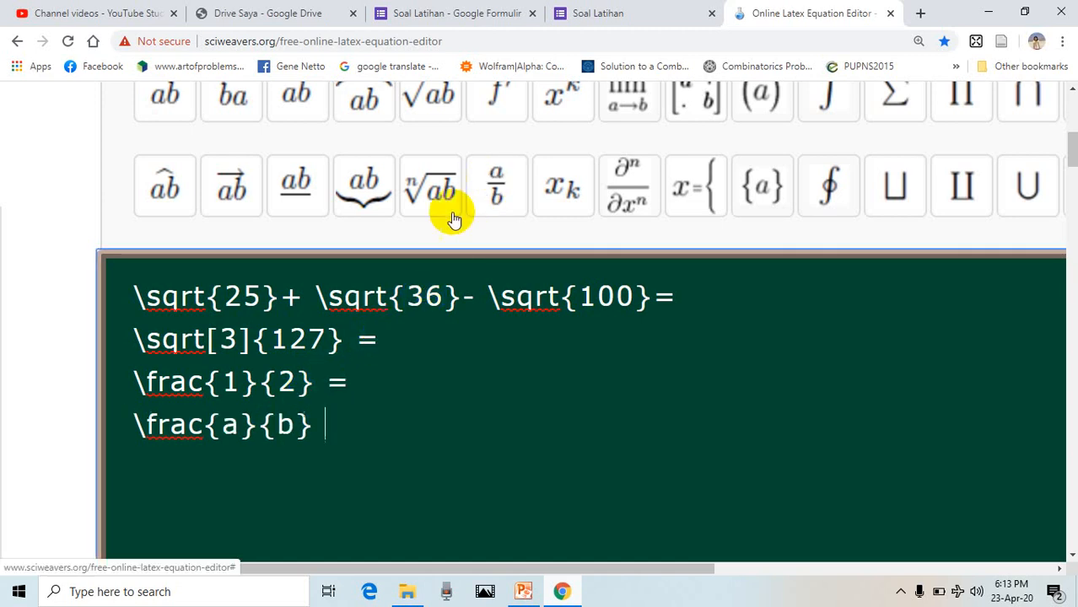
{"action": "left_click", "coordinate": [241, 424]}
{"action": "key", "text": "BackSpace"}
{"action": "type", "text": "5"}
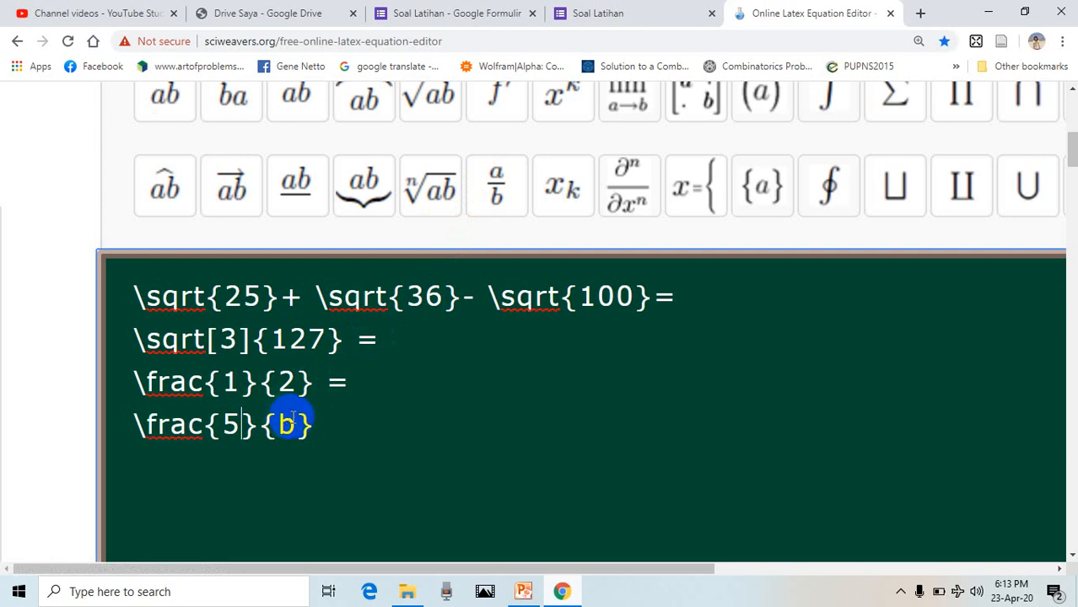
{"action": "key", "text": "BackSpace"}
{"action": "type", "text": "7"}
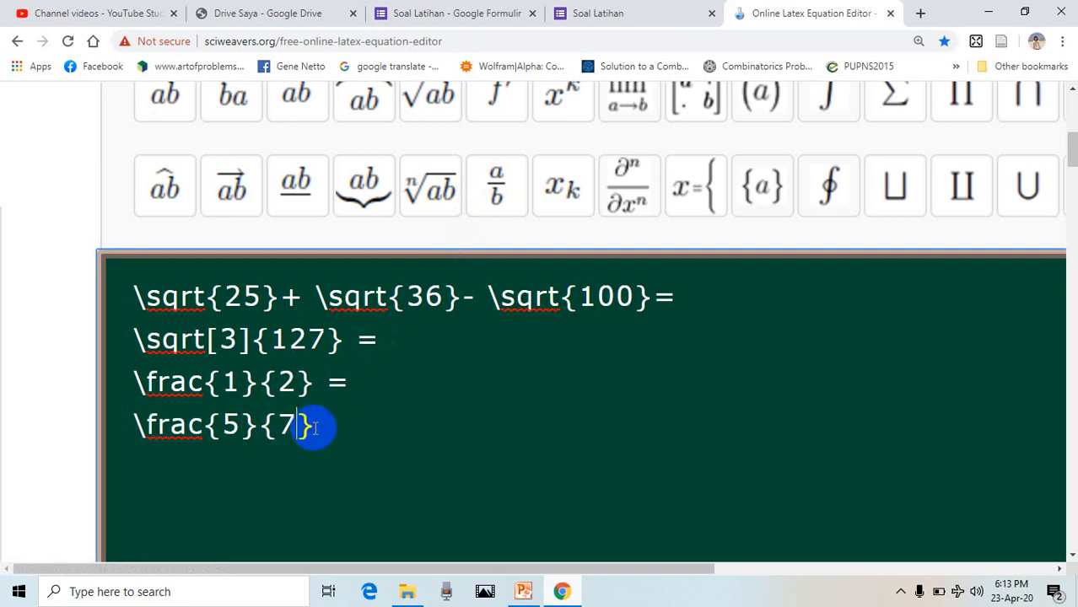
{"action": "left_click", "coordinate": [329, 426]}
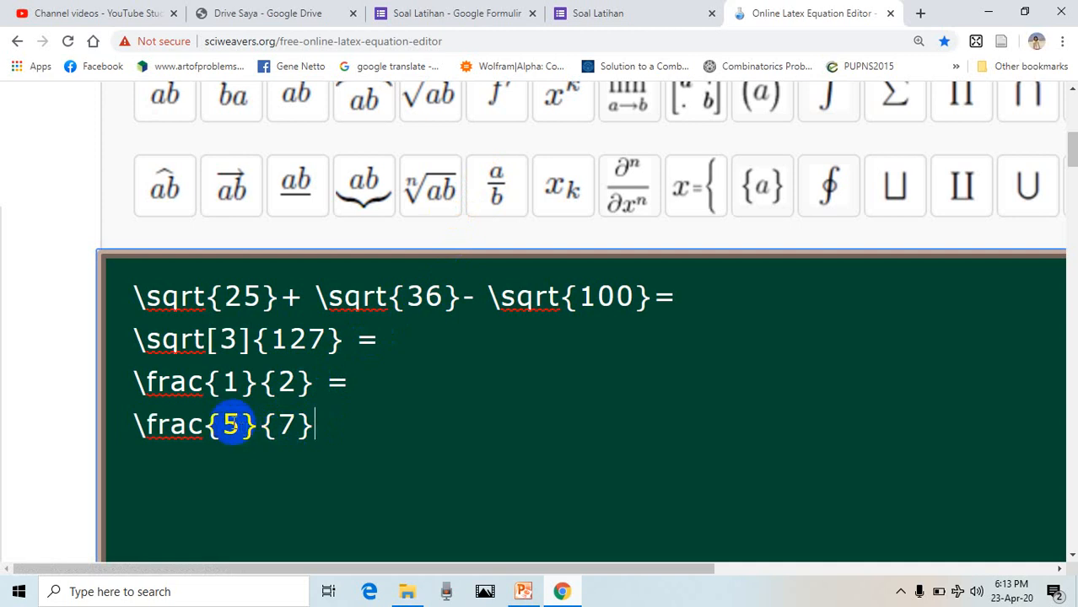
{"action": "type", "text": "="}
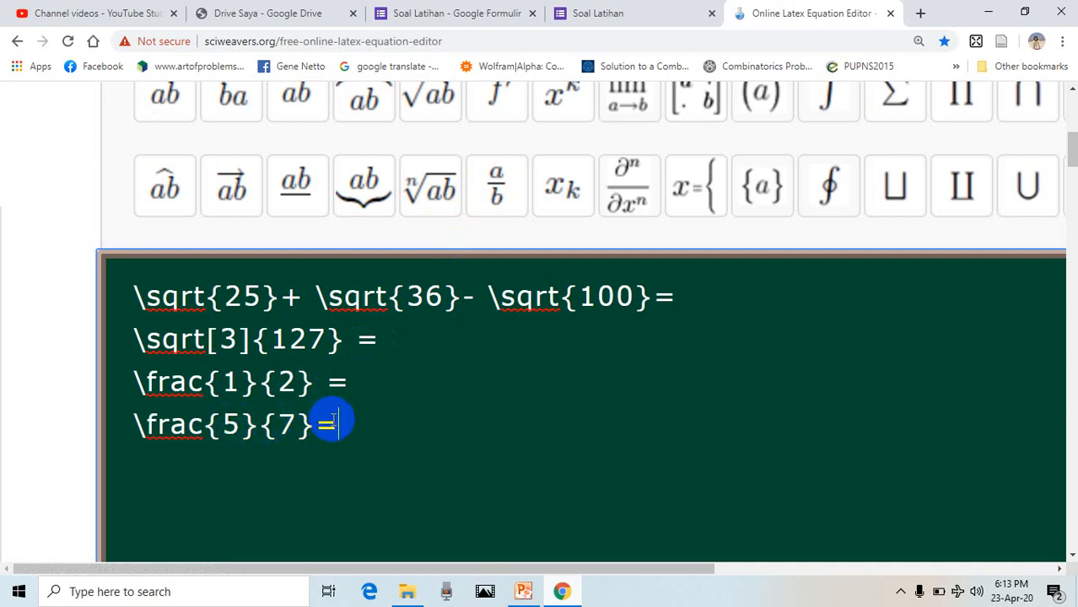
Step: Convert the four-line root and fraction code into a JPG equation image
{"action": "scroll", "coordinate": [484, 428], "scroll_direction": "down", "scroll_amount": 3}
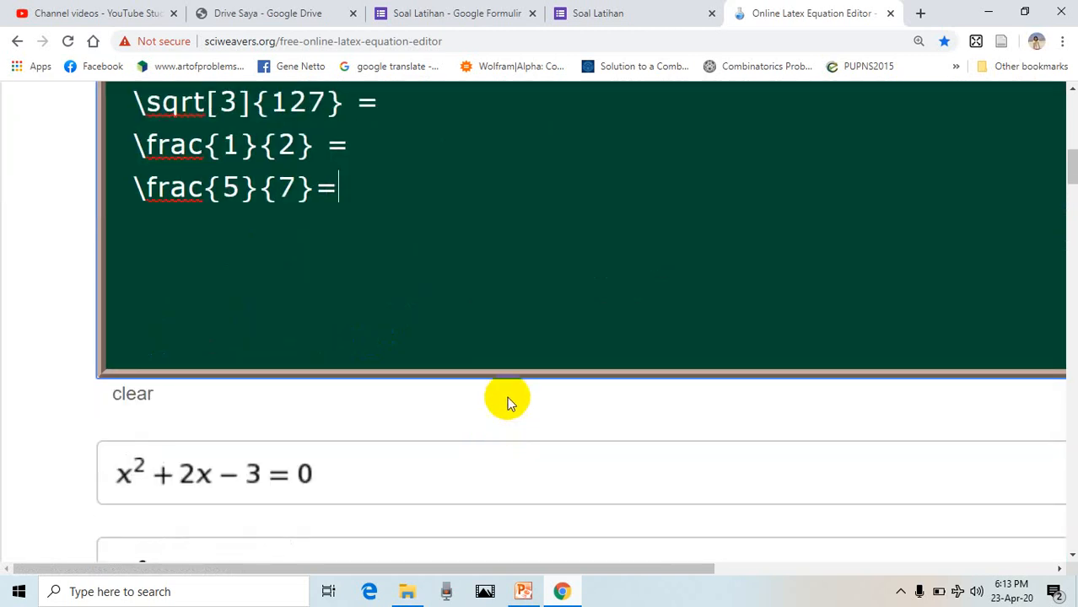
{"action": "scroll", "coordinate": [433, 324], "scroll_direction": "up", "scroll_amount": 1}
{"action": "key", "text": "ctrl+minus"}
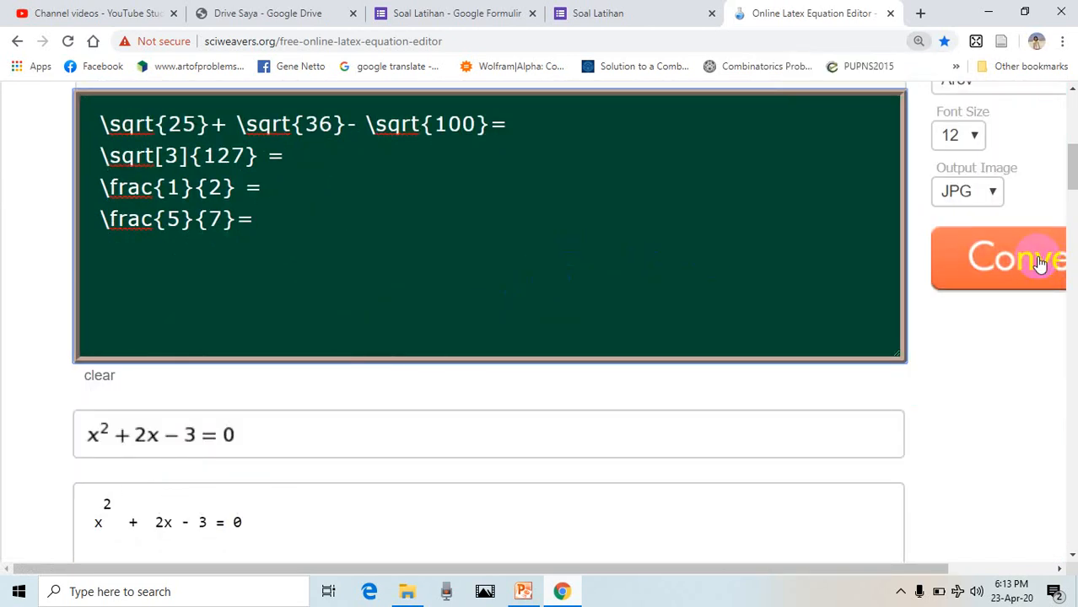
{"action": "left_click", "coordinate": [1008, 257]}
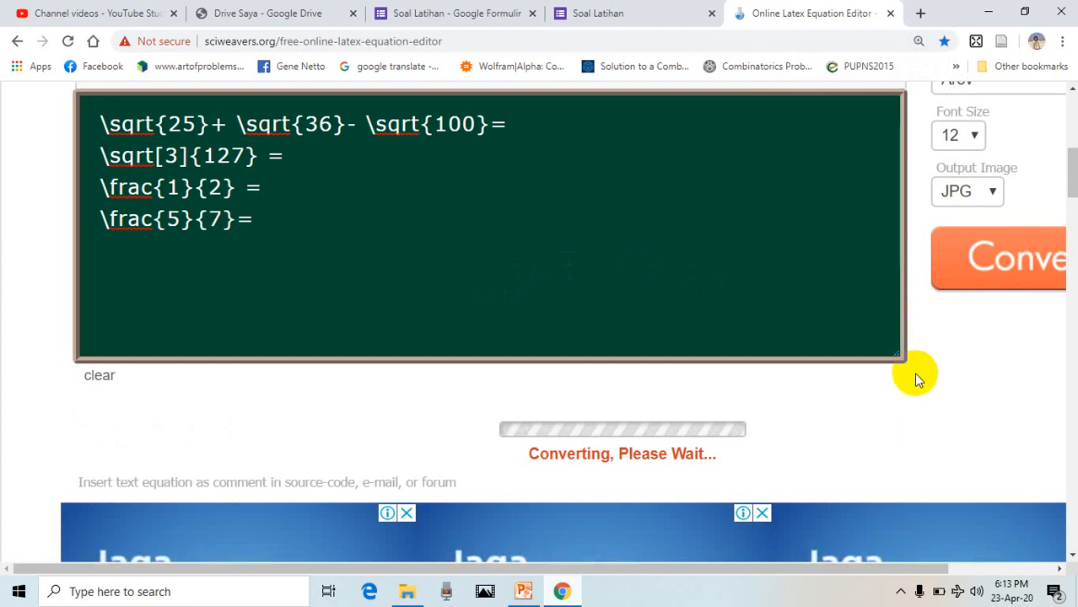
{"action": "scroll", "coordinate": [529, 467], "scroll_direction": "down", "scroll_amount": 1}
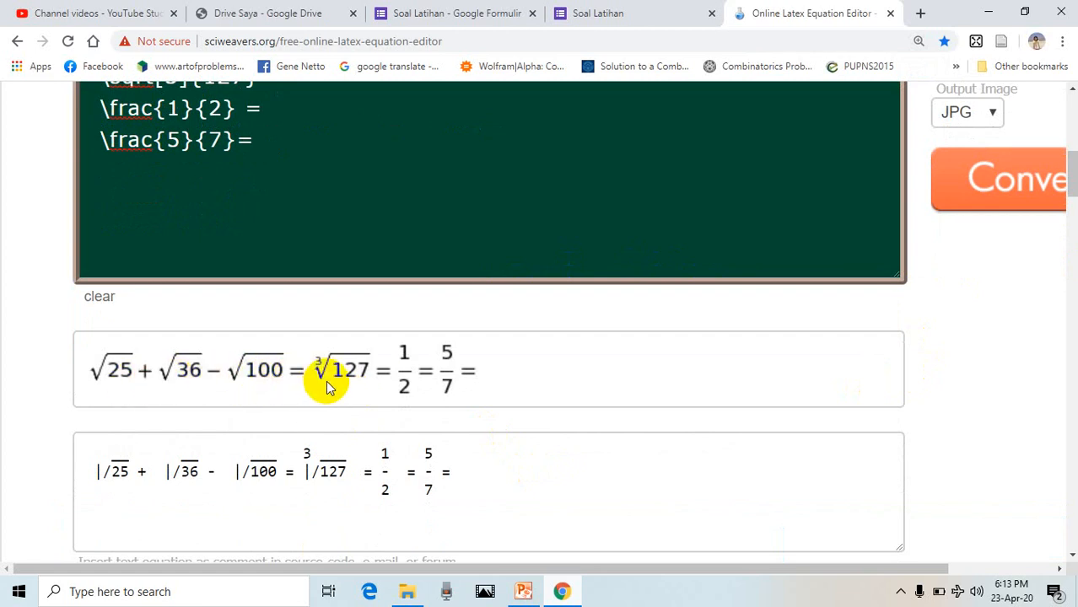
Step: Separate the four expressions with blank lines and convert the code into an image again
{"action": "scroll", "coordinate": [355, 383], "scroll_direction": "up", "scroll_amount": 1}
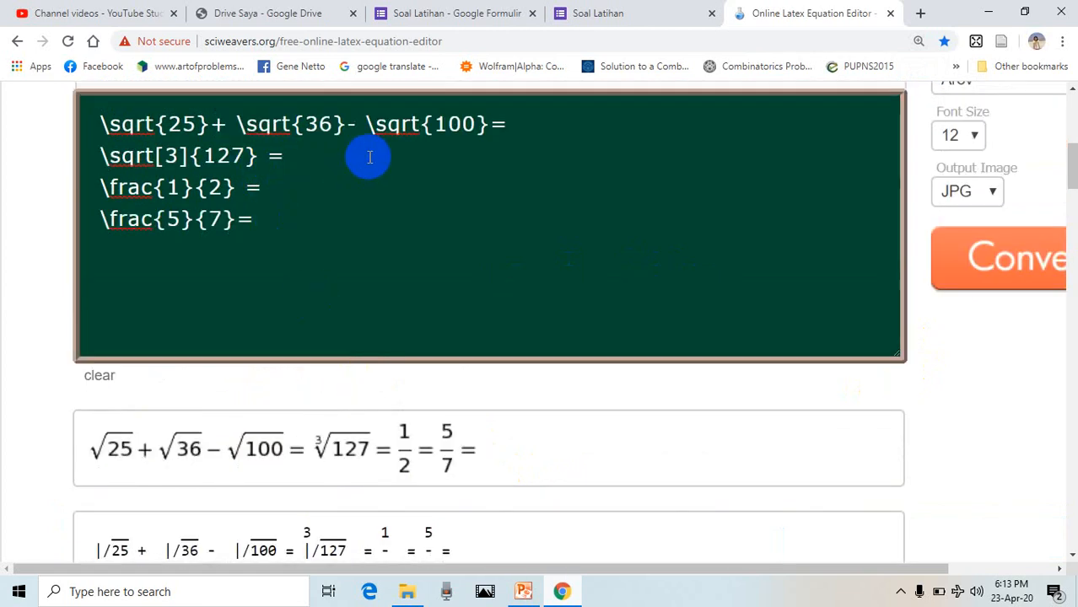
{"action": "left_click", "coordinate": [522, 123]}
{"action": "key", "text": "Return"}
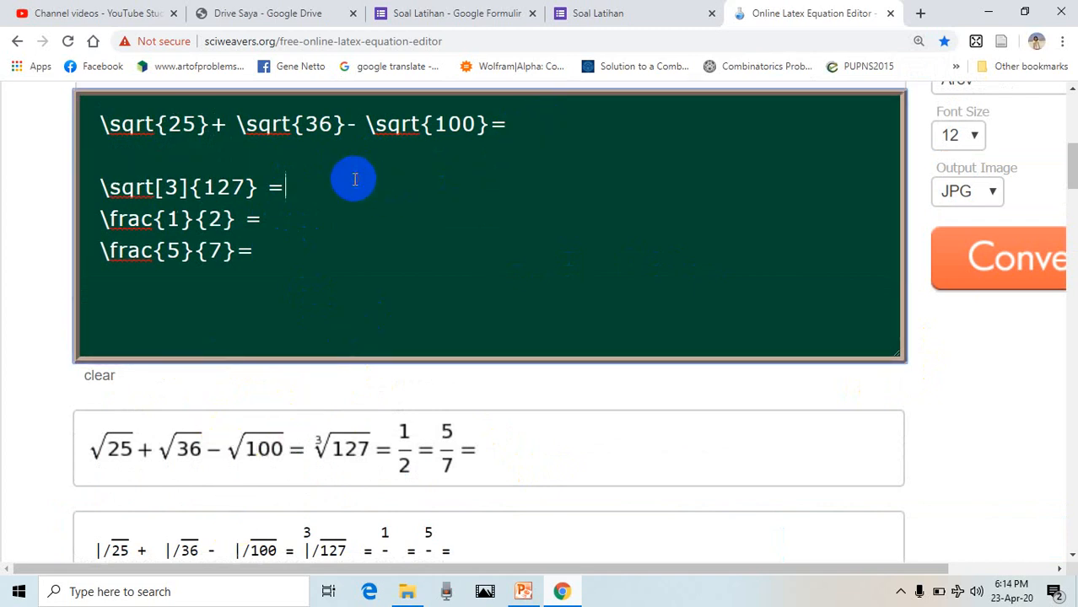
{"action": "key", "text": "Return"}
{"action": "key", "text": "Return"}
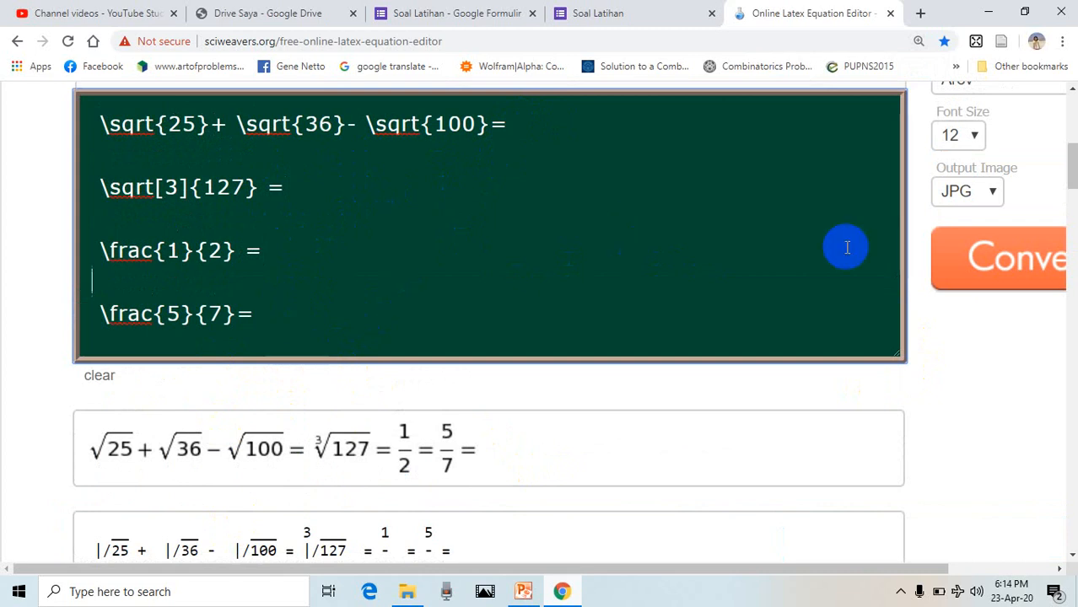
{"action": "left_click", "coordinate": [1005, 262]}
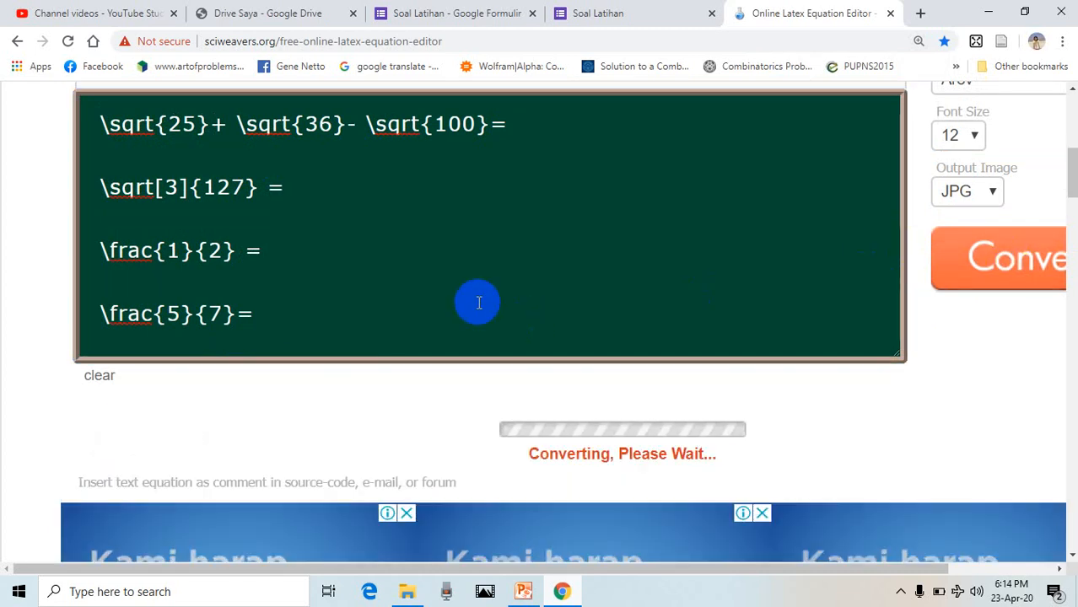
{"action": "scroll", "coordinate": [487, 293], "scroll_direction": "down", "scroll_amount": 1}
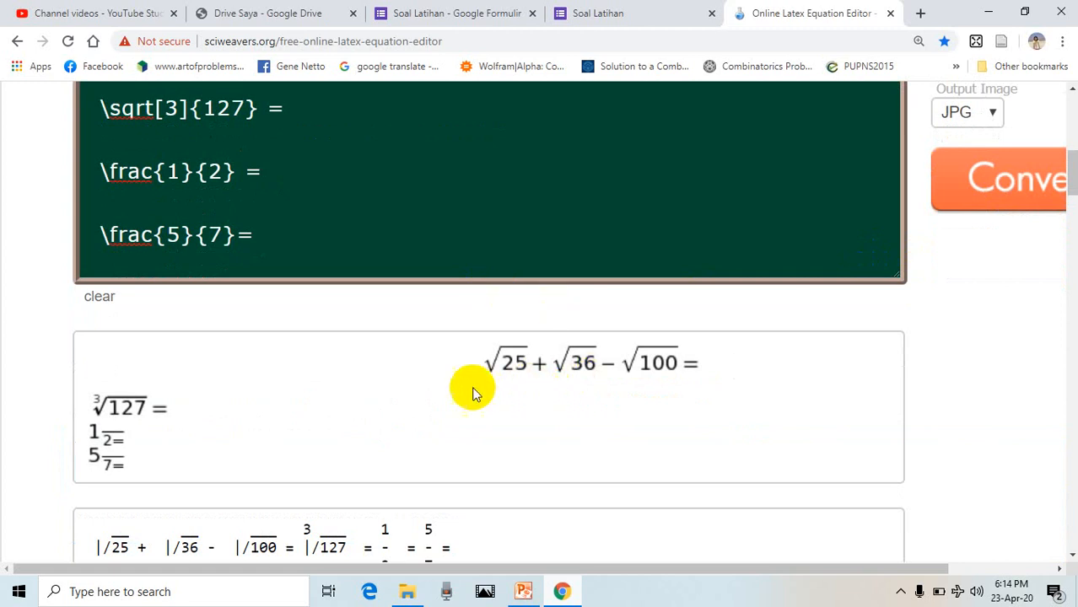
Step: Delete the cube-root and fraction lines and convert the remaining \sqrt{25}+ \sqrt{36}- \sqrt{100}= into an image
{"action": "scroll", "coordinate": [377, 406], "scroll_direction": "up", "scroll_amount": 2}
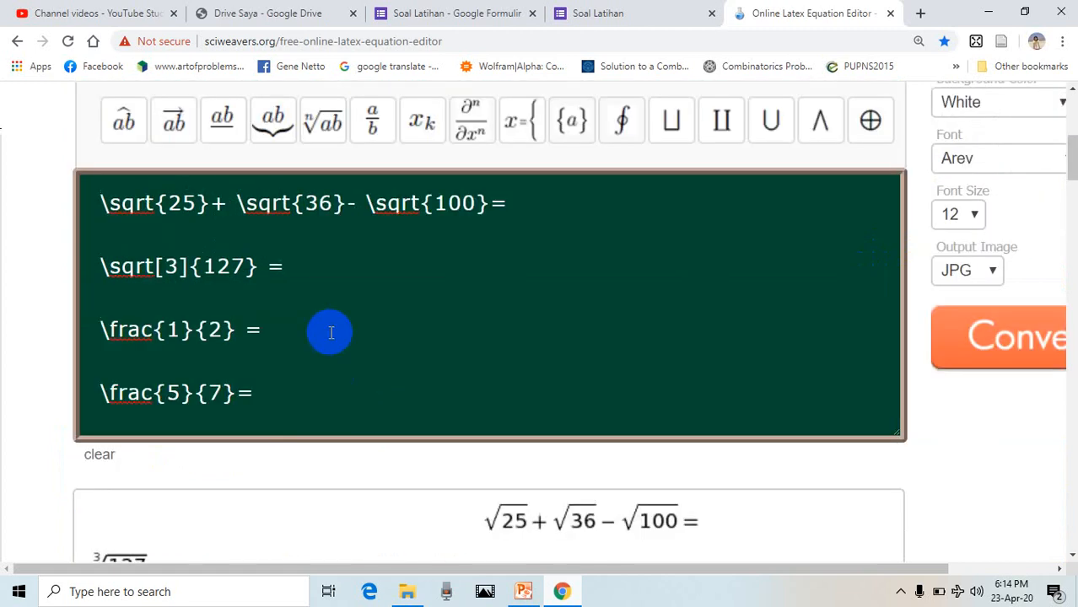
{"action": "double_click", "coordinate": [120, 284]}
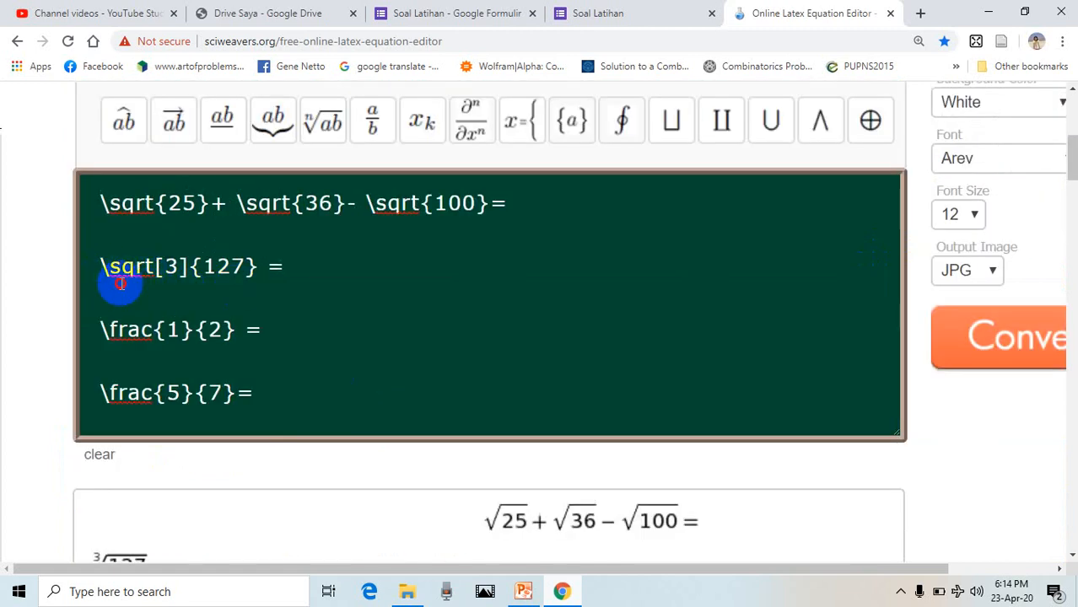
{"action": "left_click_drag", "start_coordinate": [120, 284], "coordinate": [276, 406]}
{"action": "key", "text": "BackSpace"}
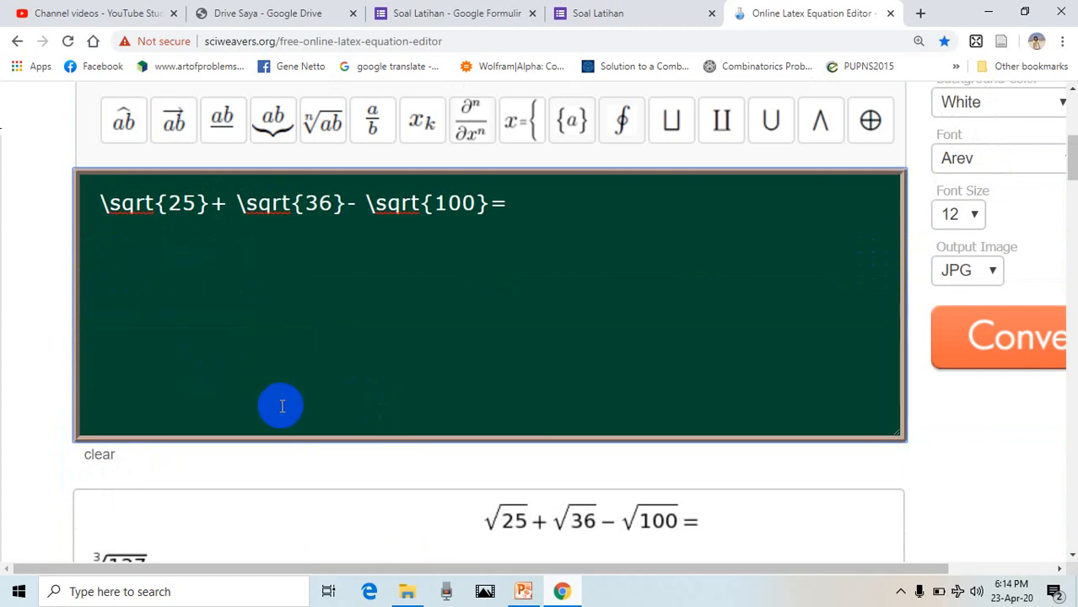
{"action": "left_click", "coordinate": [1044, 333]}
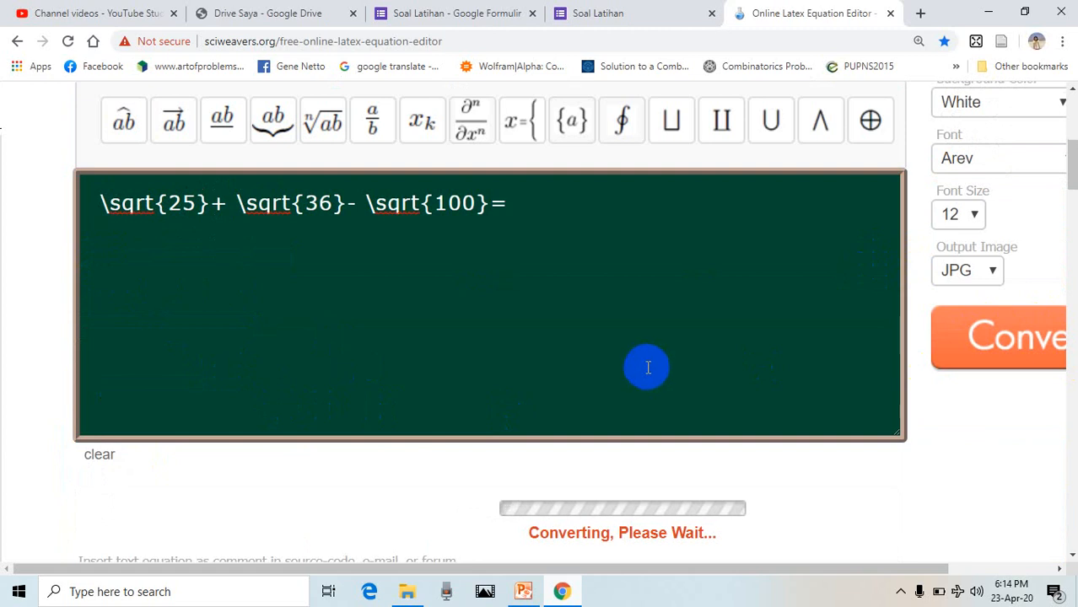
{"action": "scroll", "coordinate": [616, 344], "scroll_direction": "down", "scroll_amount": 2}
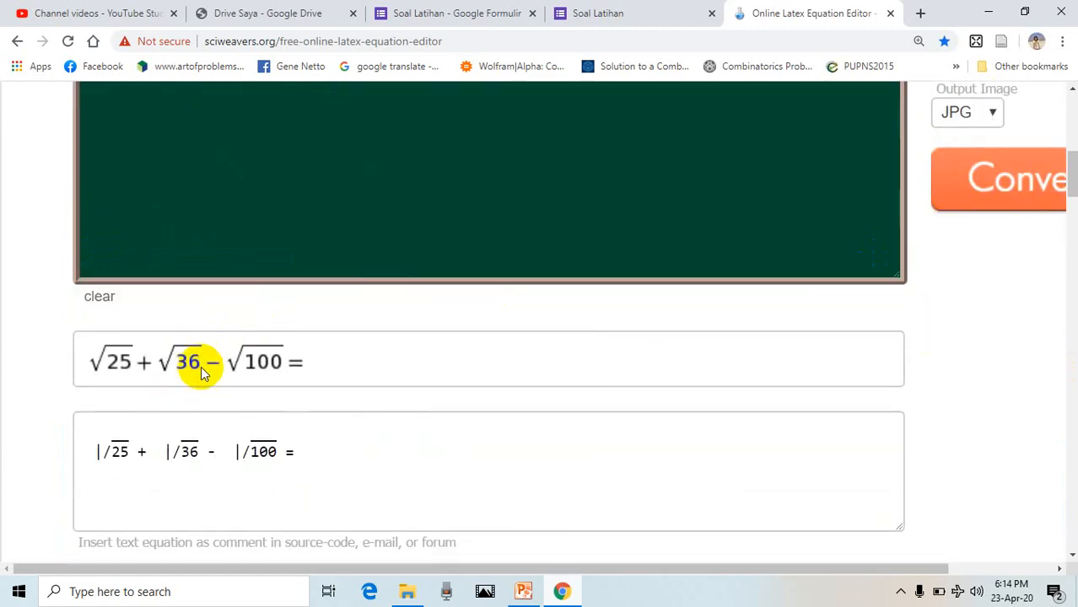
{"action": "right_click", "coordinate": [211, 364]}
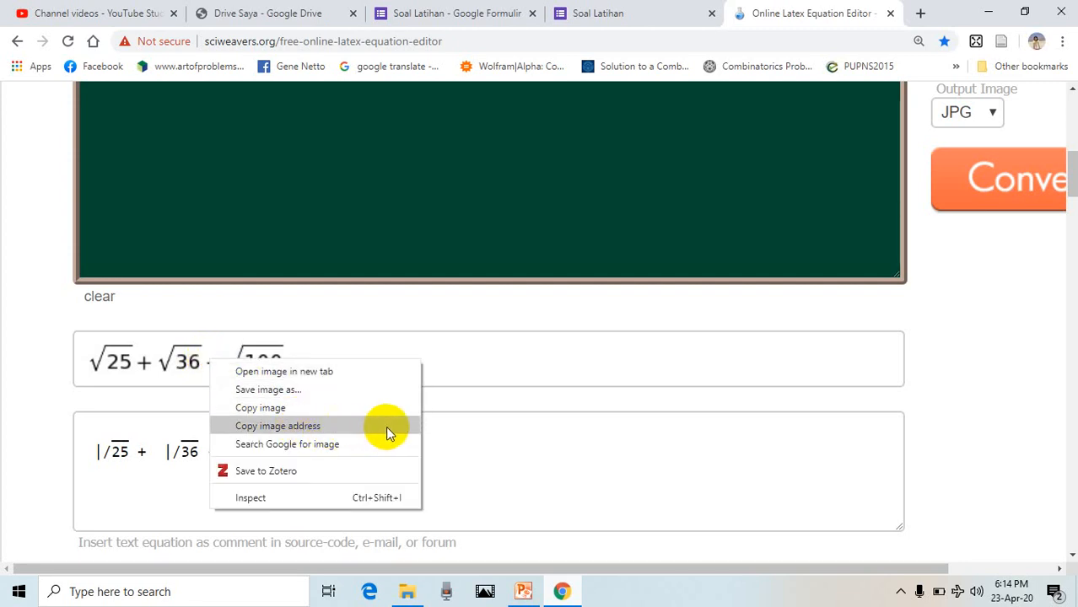
{"action": "key", "text": "Print"}
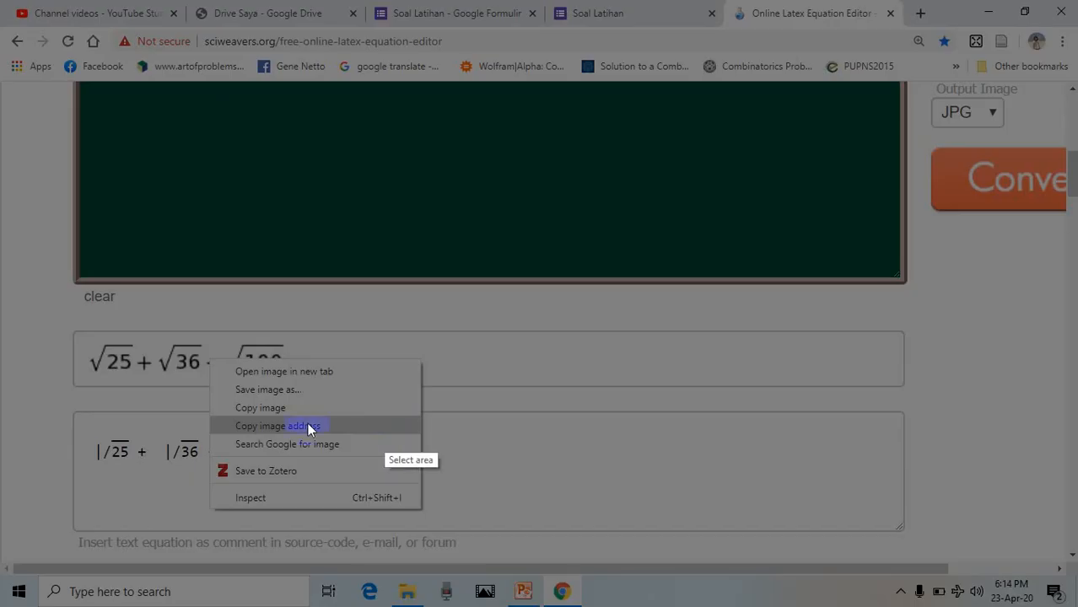
{"action": "mouse_move", "coordinate": [203, 409]}
{"action": "left_mouse_down"}
{"action": "mouse_move", "coordinate": [384, 444]}
{"action": "mouse_move", "coordinate": [426, 438]}
{"action": "left_mouse_up"}
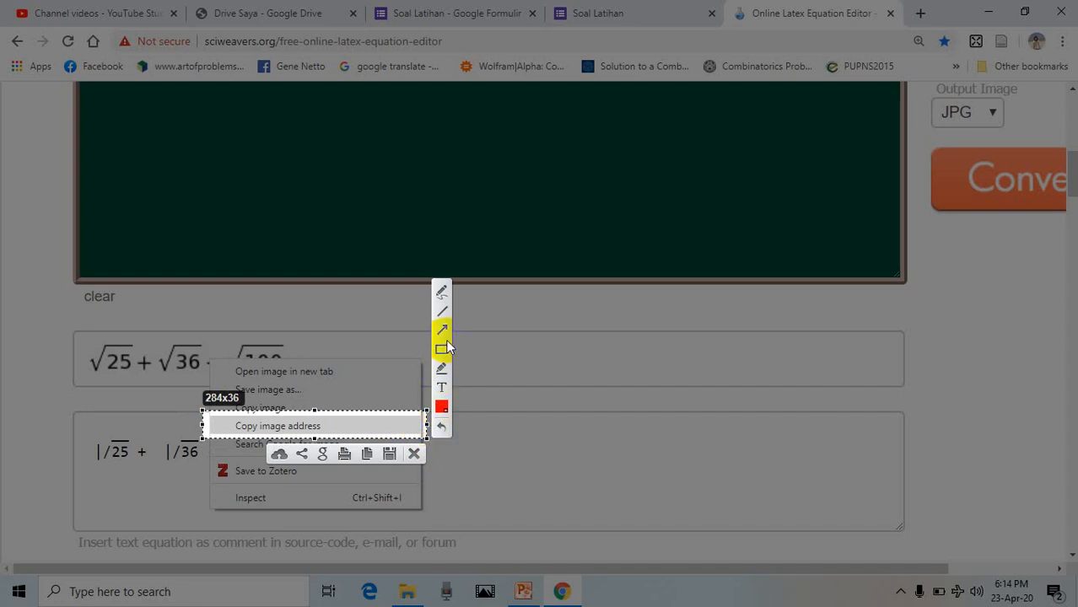
{"action": "key", "text": "Escape"}
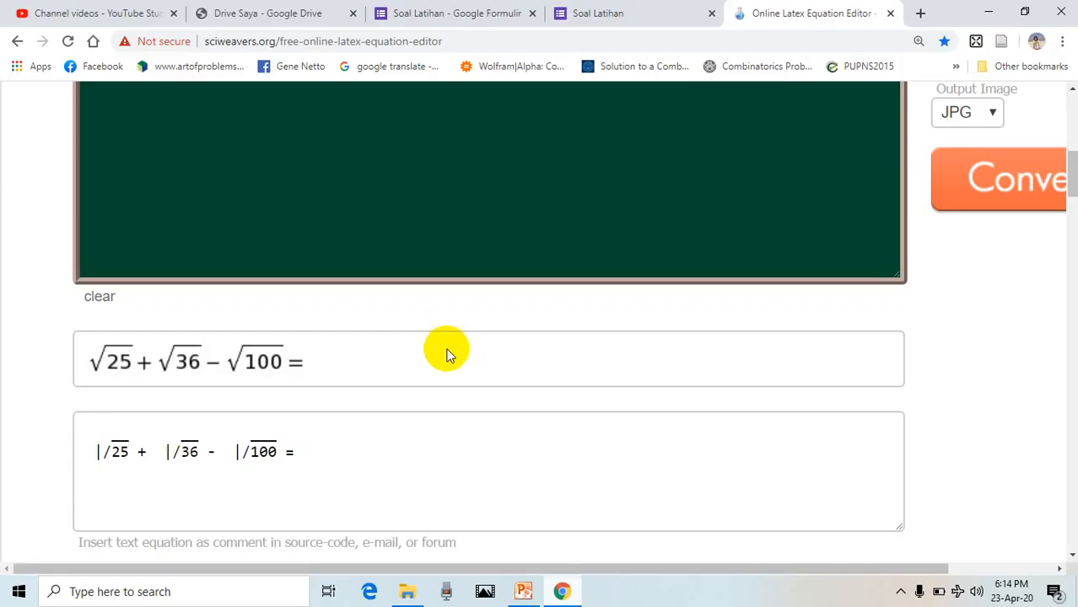
Step: Copy the image address of the rendered square-root equation
{"action": "right_click", "coordinate": [320, 356]}
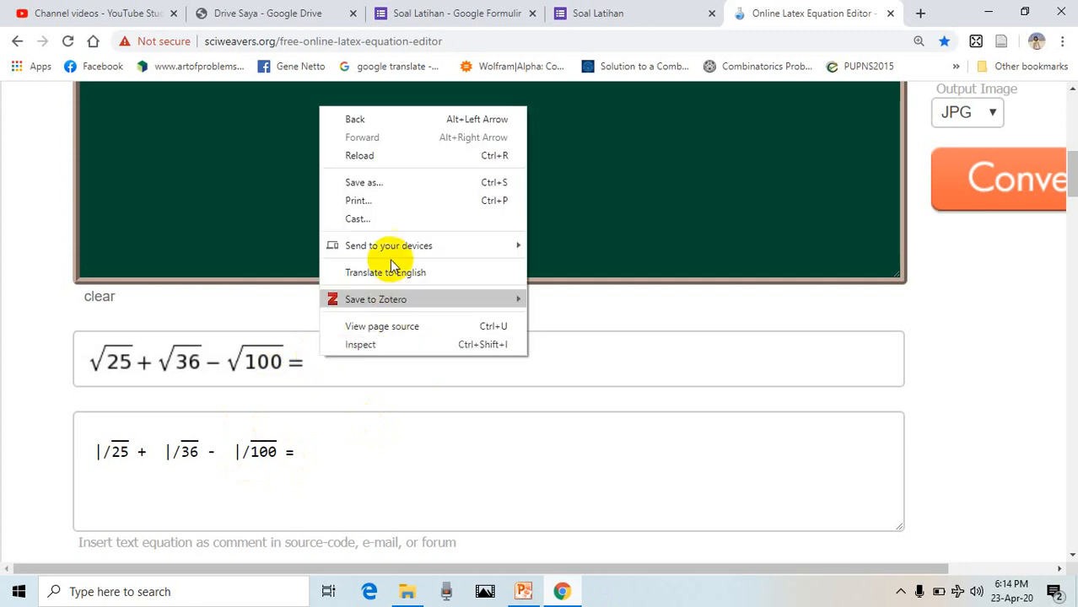
{"action": "right_click", "coordinate": [305, 364]}
{"action": "right_click", "coordinate": [224, 369]}
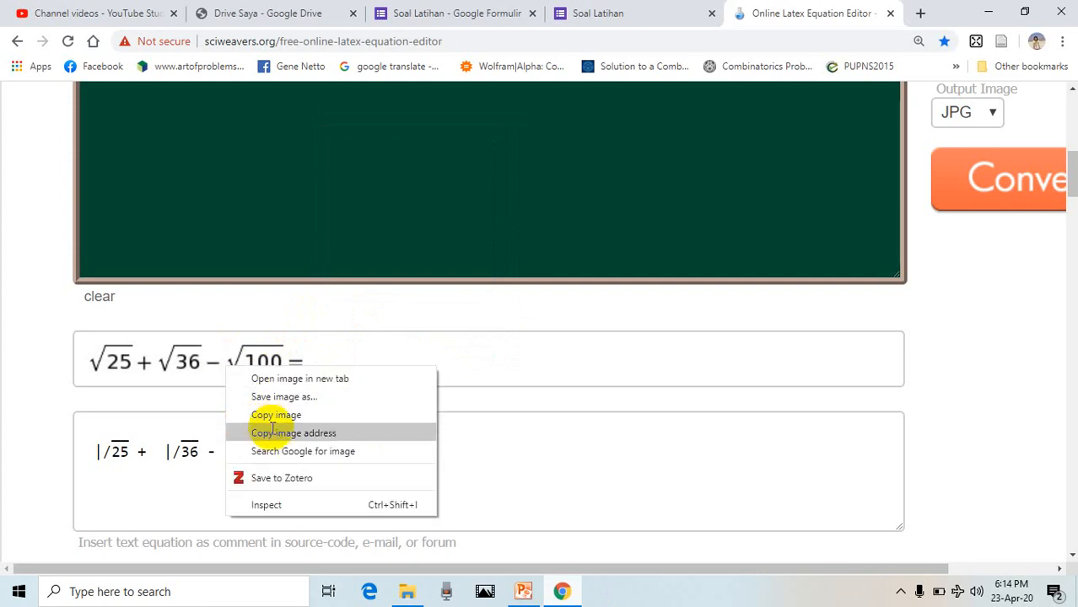
{"action": "left_click", "coordinate": [271, 431]}
Step: Switch to the Soal Latihan form editor and enter "Berapakan hasil dari:" as the empty question's text
{"action": "left_click", "coordinate": [413, 12]}
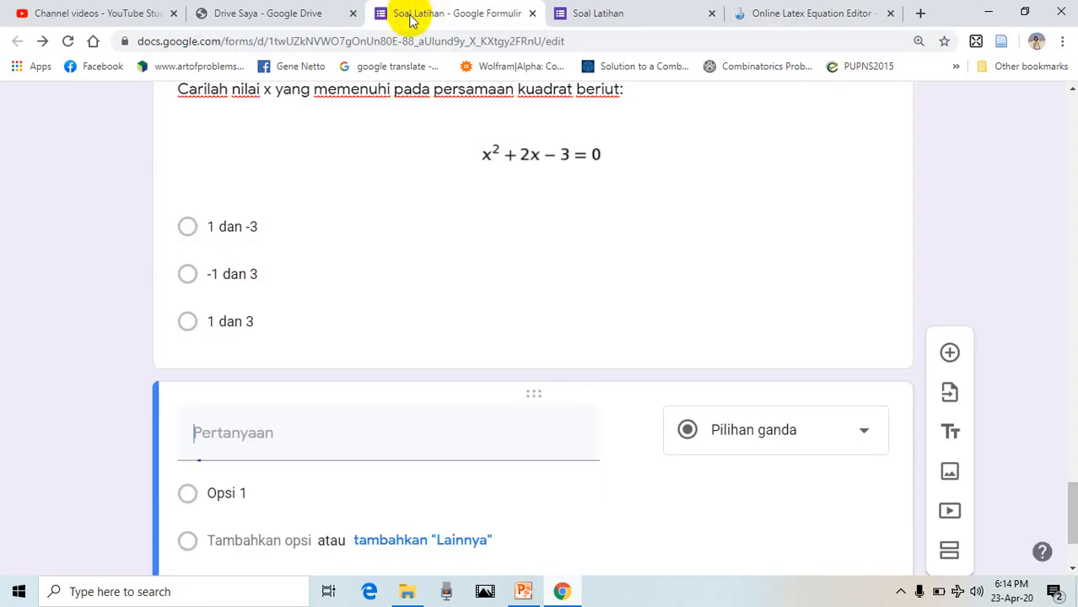
{"action": "scroll", "coordinate": [409, 319], "scroll_direction": "down", "scroll_amount": 2}
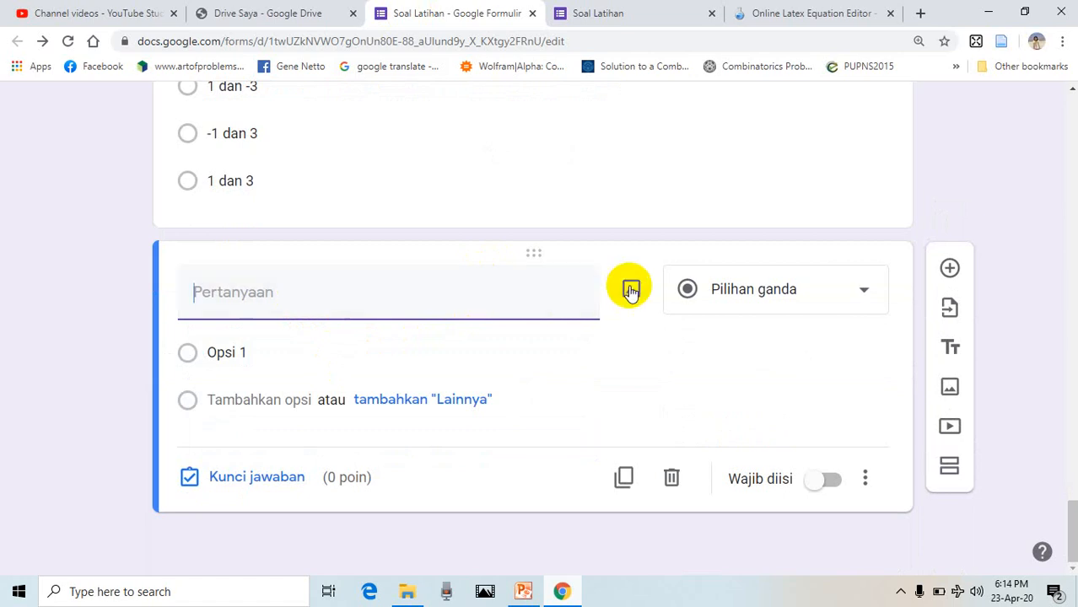
{"action": "left_click", "coordinate": [320, 293]}
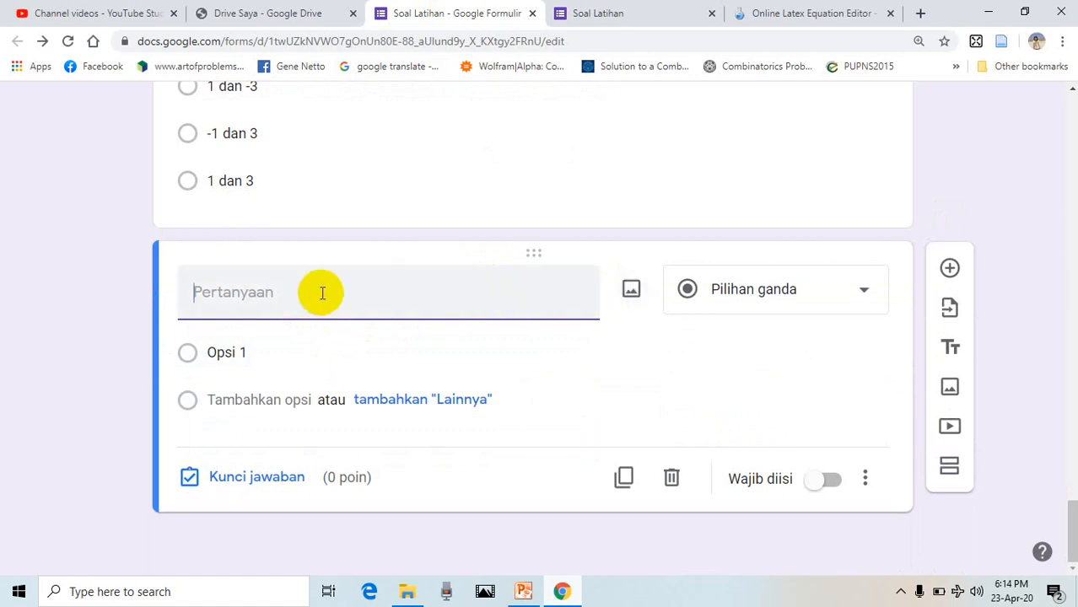
{"action": "type", "text": "Berapakan hasil dari"}
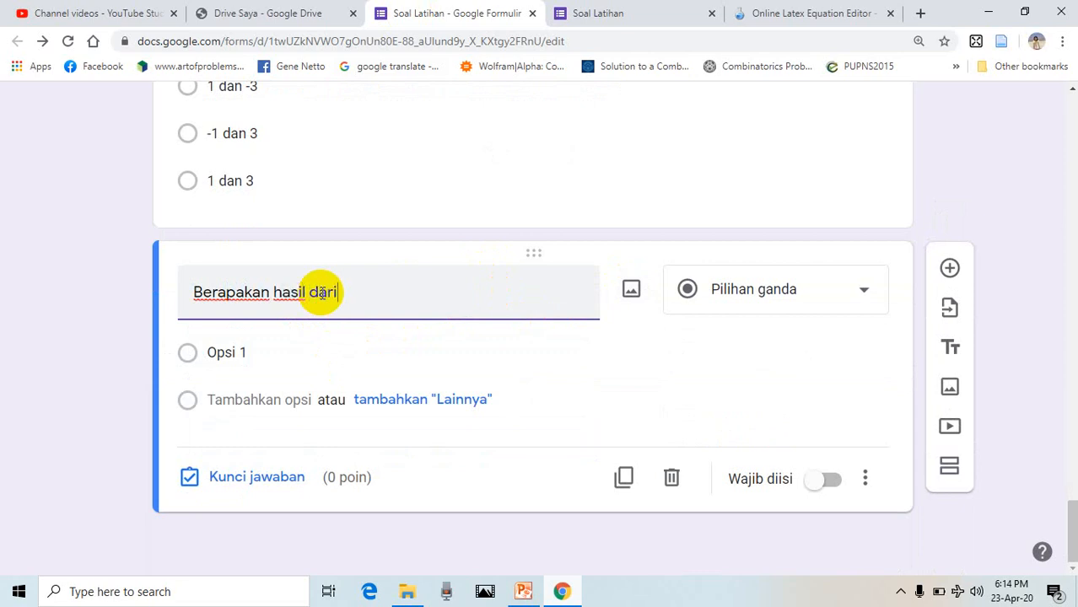
{"action": "type", "text": ":"}
Step: Insert the square-root equation image into the question by its copied URL
{"action": "left_click", "coordinate": [626, 290]}
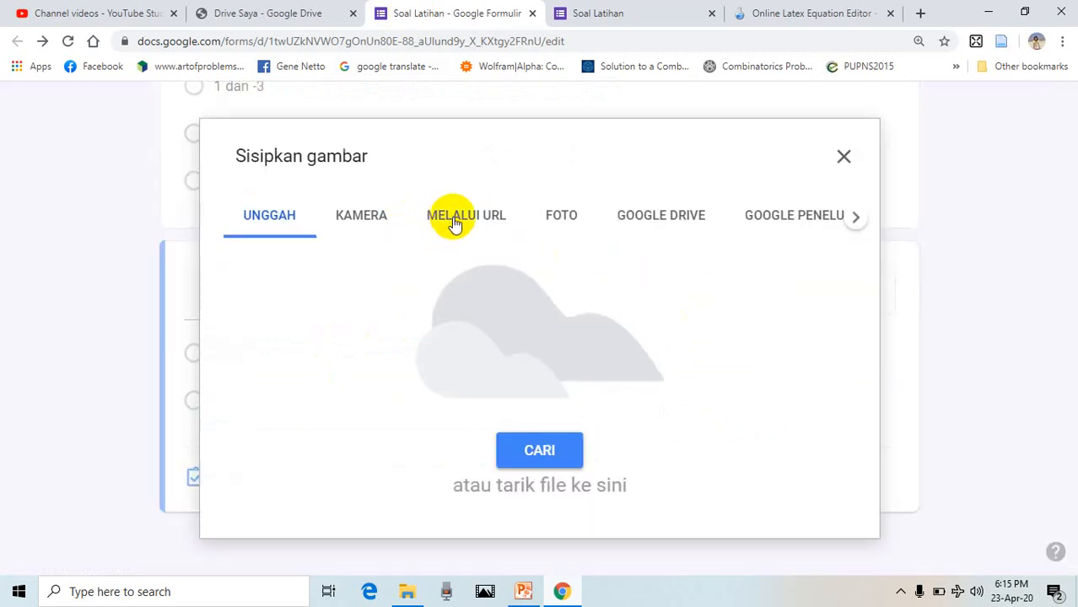
{"action": "left_click", "coordinate": [451, 224]}
{"action": "left_click", "coordinate": [431, 312]}
{"action": "key", "text": "ctrl+v"}
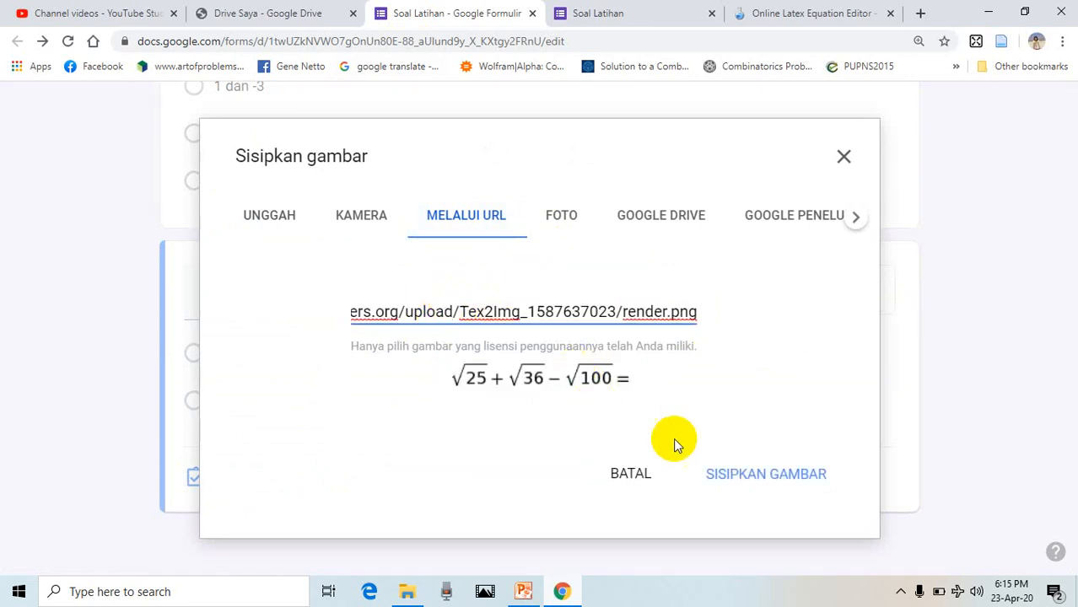
{"action": "left_click", "coordinate": [721, 474]}
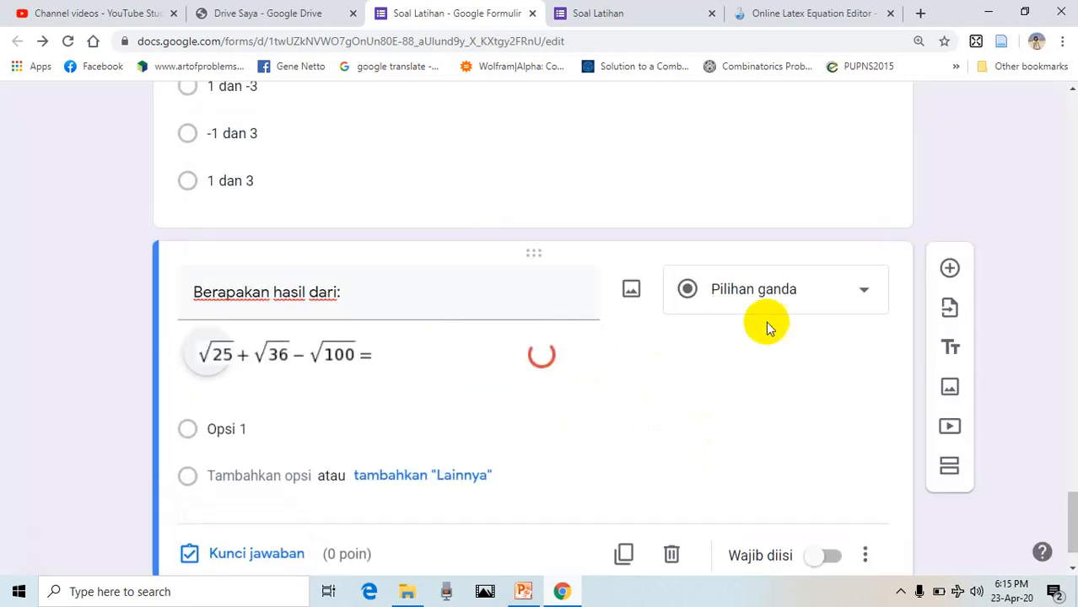
Step: Change the type of the "Berapakan hasil dari:" question to Jawaban singkat
{"action": "left_click", "coordinate": [862, 295]}
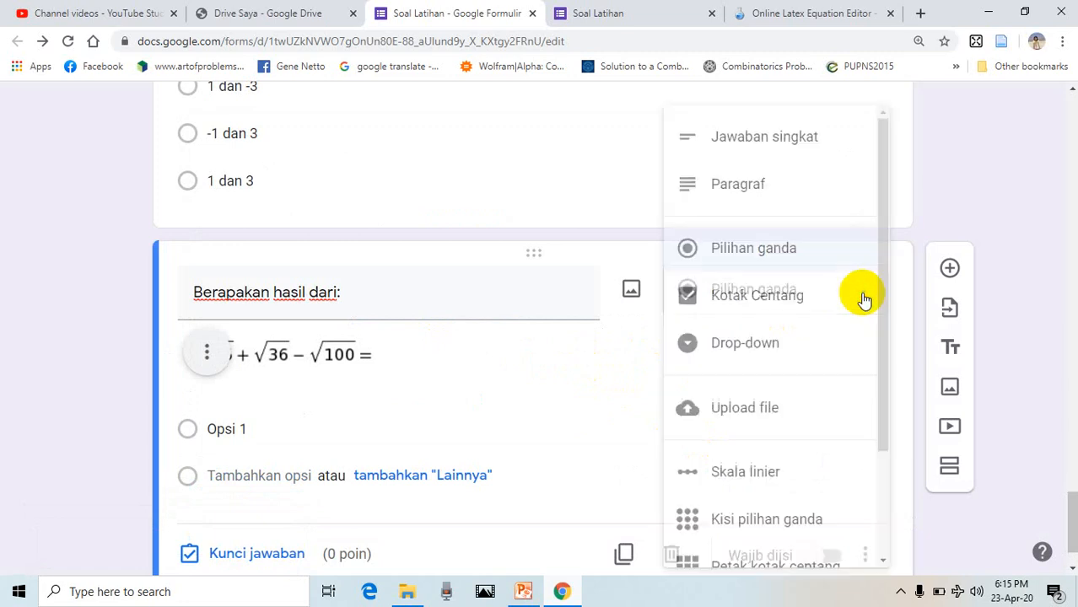
{"action": "left_click", "coordinate": [747, 138]}
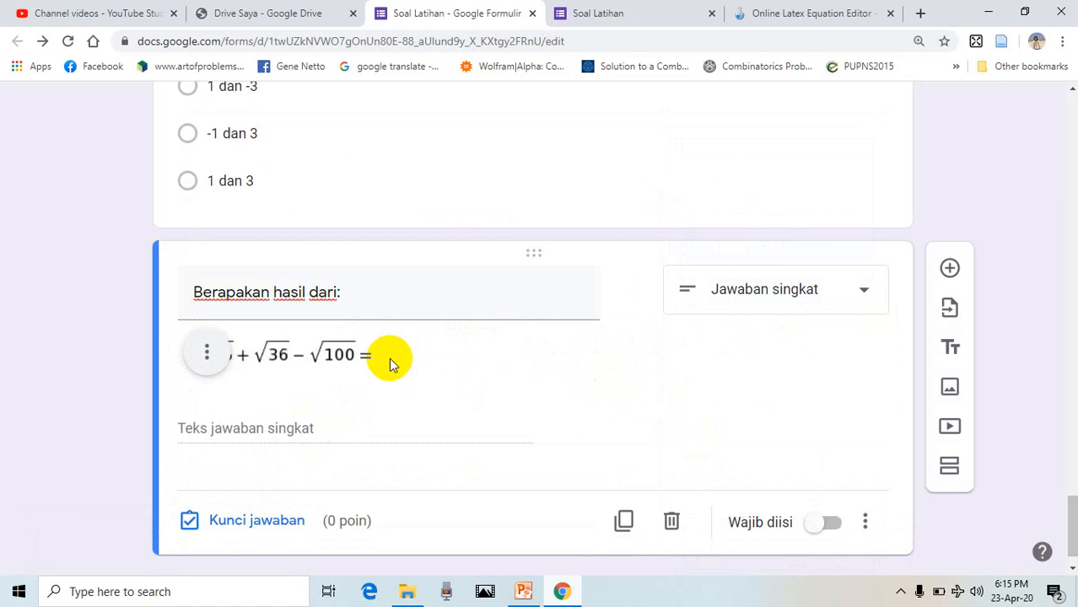
{"action": "scroll", "coordinate": [366, 330], "scroll_direction": "up", "scroll_amount": 2}
{"action": "scroll", "coordinate": [410, 327], "scroll_direction": "down", "scroll_amount": 3}
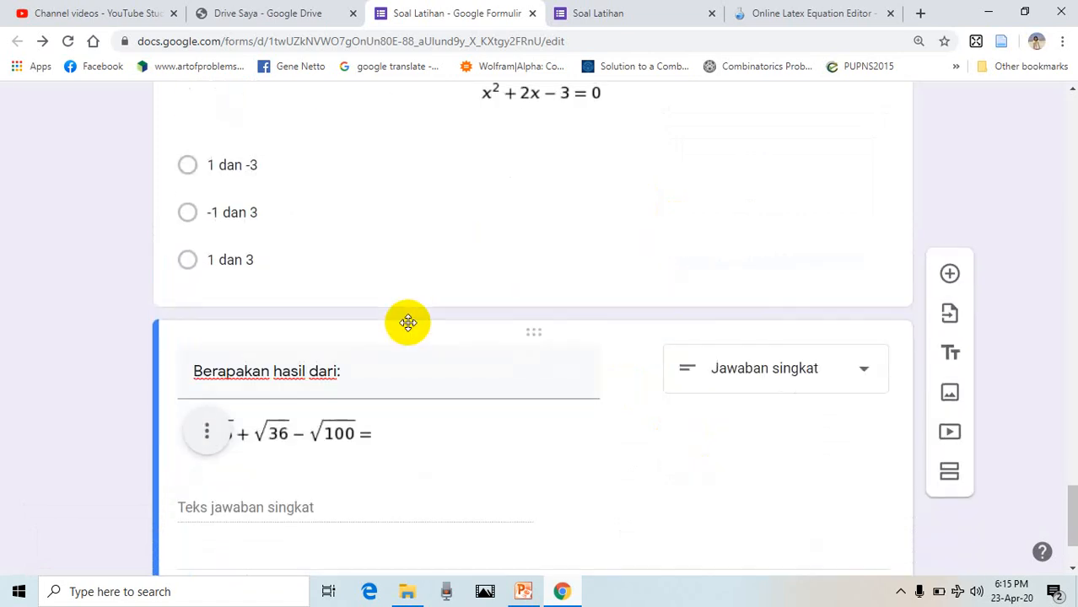
Step: Review the quadratic-equation question and the square-root question with their equation images in the form
{"action": "scroll", "coordinate": [474, 234], "scroll_direction": "up", "scroll_amount": 3}
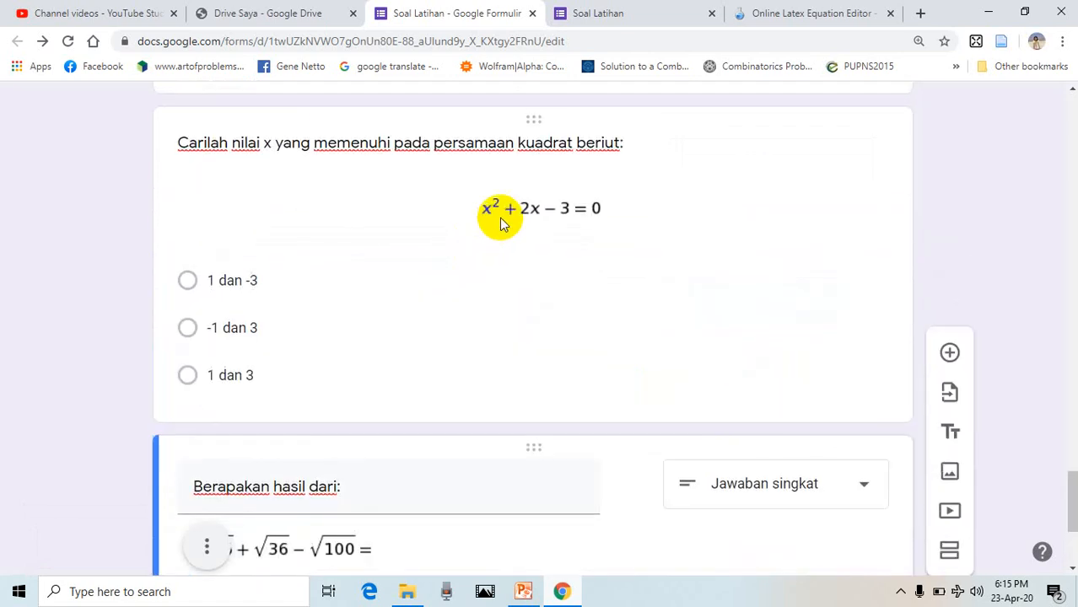
{"action": "scroll", "coordinate": [503, 219], "scroll_direction": "down", "scroll_amount": 2}
{"action": "scroll", "coordinate": [503, 219], "scroll_direction": "up", "scroll_amount": 2}
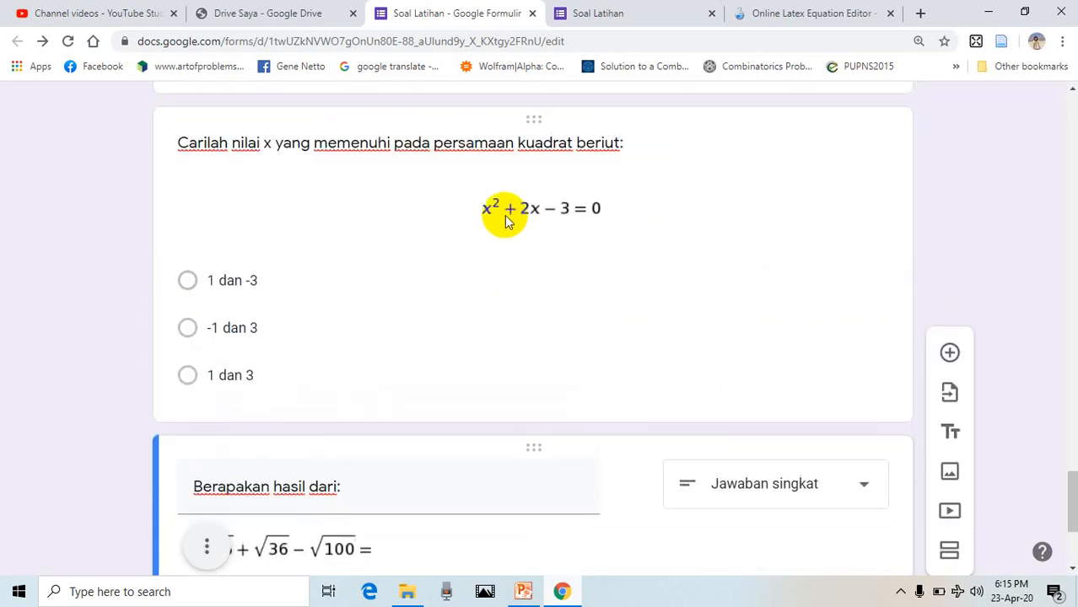
{"action": "scroll", "coordinate": [504, 221], "scroll_direction": "down", "scroll_amount": 2}
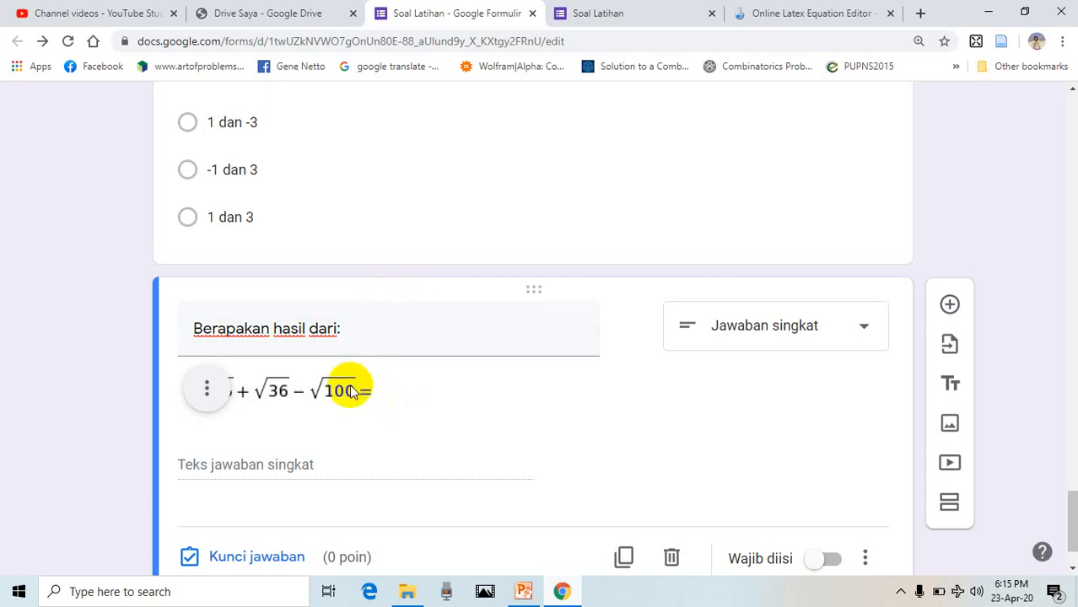
{"action": "scroll", "coordinate": [402, 361], "scroll_direction": "up", "scroll_amount": 3}
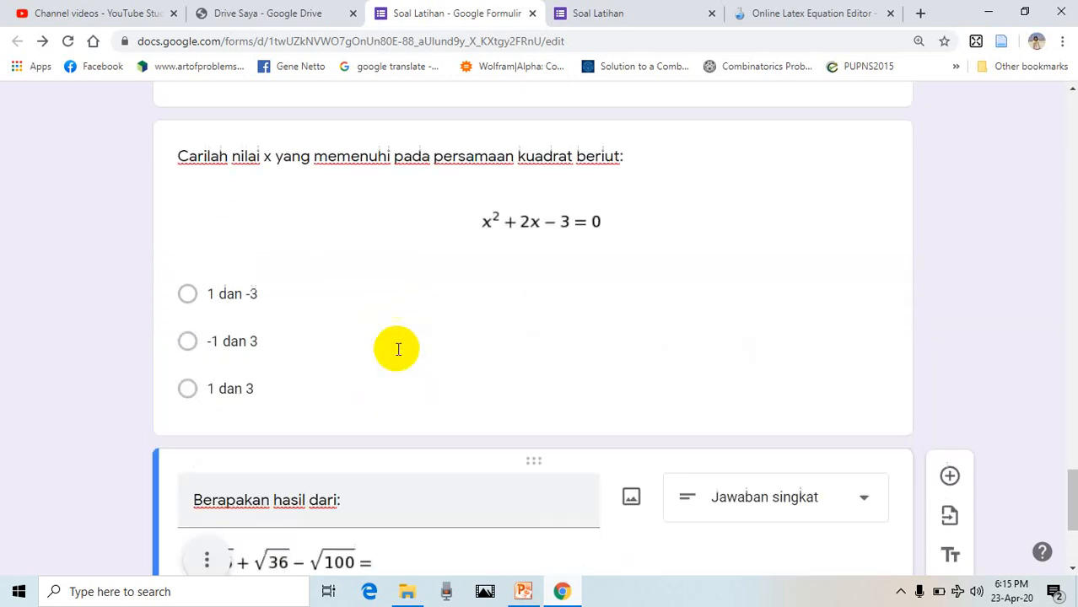
{"action": "scroll", "coordinate": [375, 335], "scroll_direction": "down", "scroll_amount": 1}
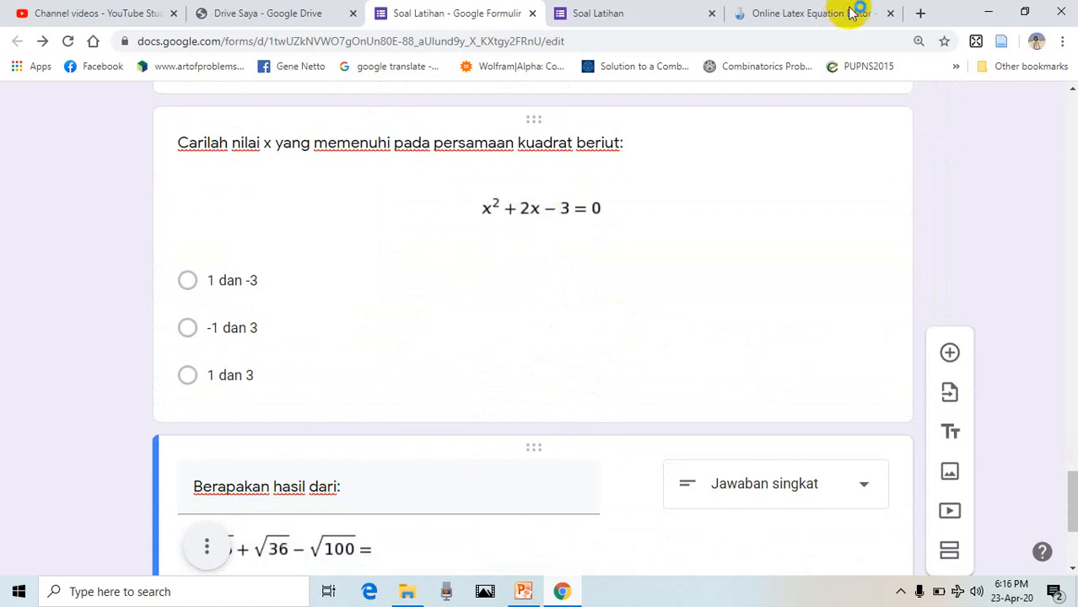
Step: Switch to the Online Latex Equation Editor and look over its math templates, the square-root code and the rendered equation
{"action": "left_click", "coordinate": [815, 18]}
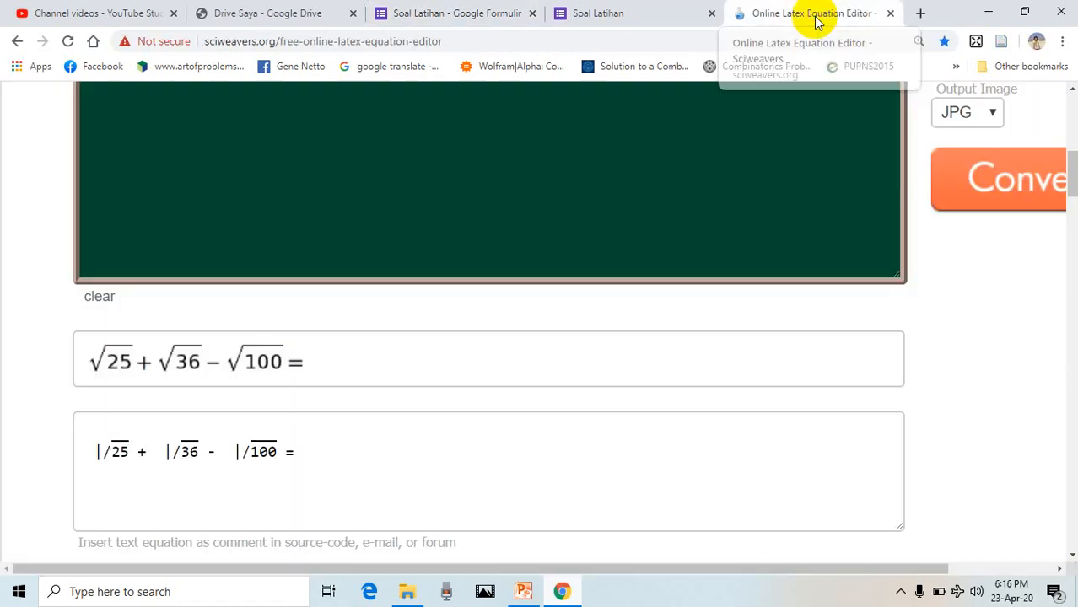
{"action": "scroll", "coordinate": [506, 152], "scroll_direction": "up", "scroll_amount": 2}
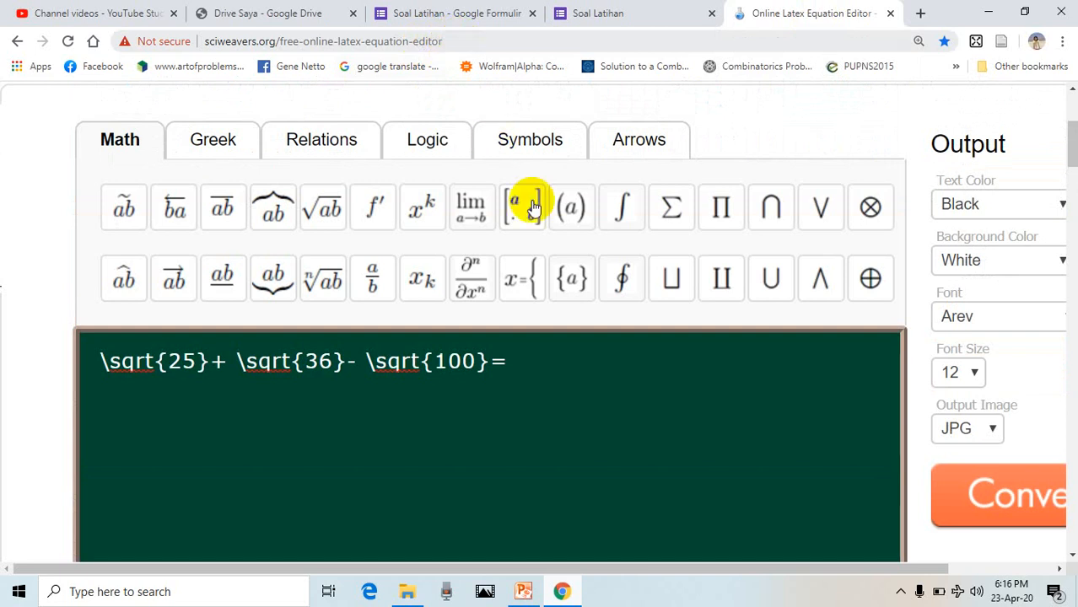
{"action": "scroll", "coordinate": [548, 218], "scroll_direction": "down", "scroll_amount": 5}
{"action": "scroll", "coordinate": [551, 241], "scroll_direction": "down", "scroll_amount": 3}
{"action": "scroll", "coordinate": [551, 241], "scroll_direction": "up", "scroll_amount": 3}
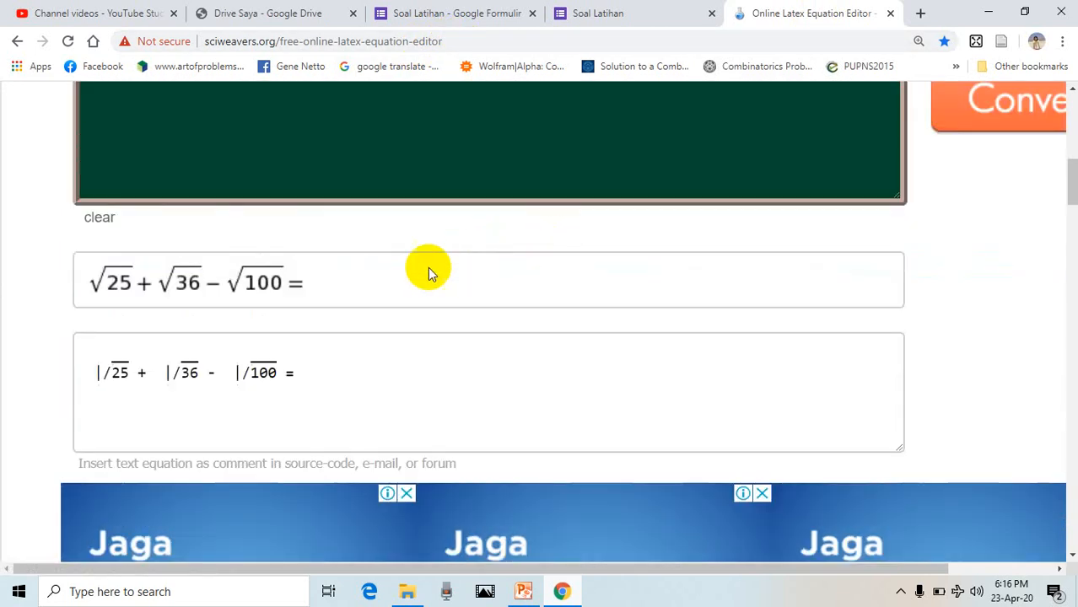